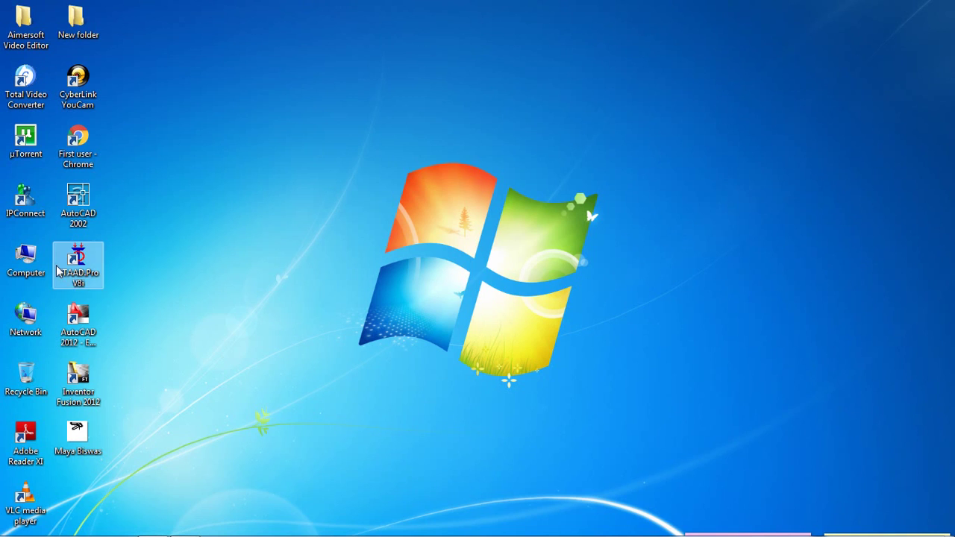
Step: Start STAAD.Pro and create a new Space project named "Water Tank", choosing Add Beam as the starting task
double_click(78, 264)
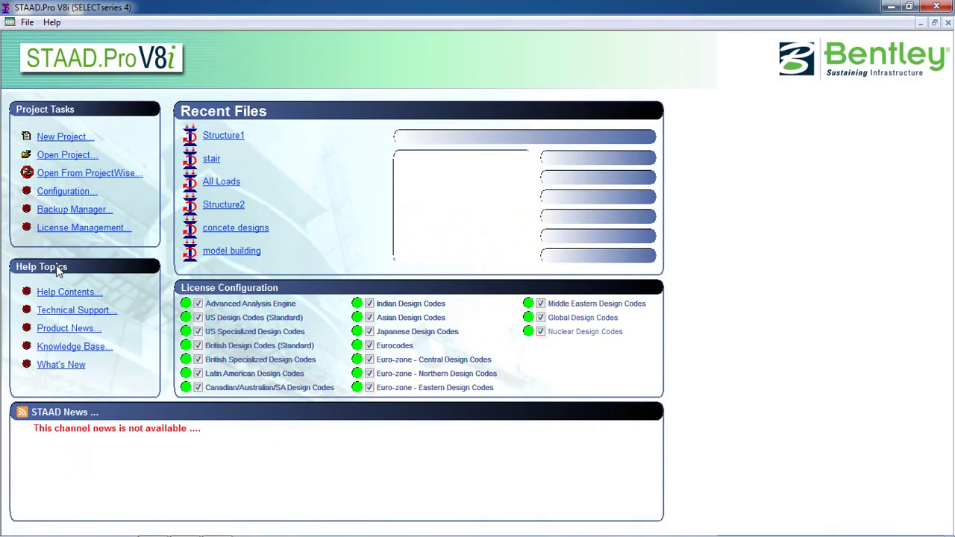
left_click(62, 142)
left_click(366, 166)
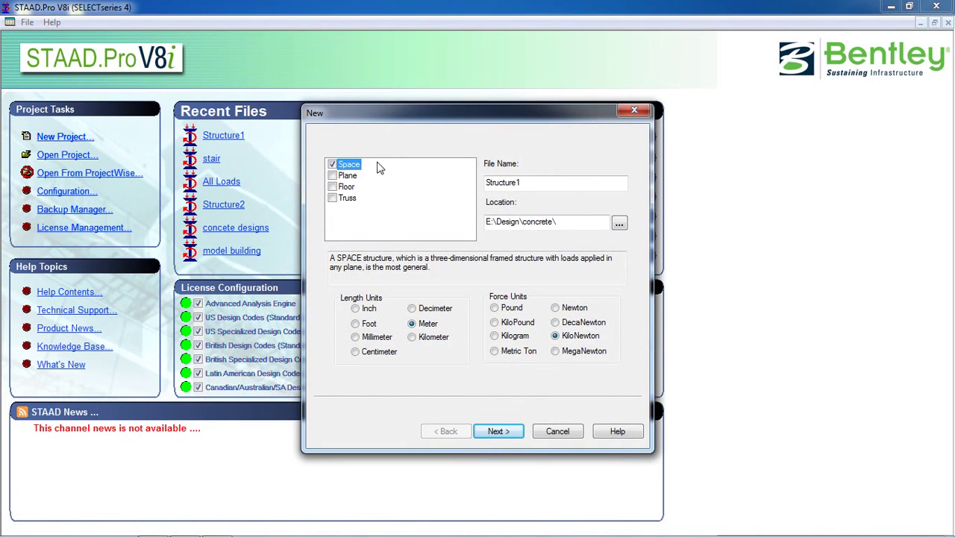
double_click(544, 186)
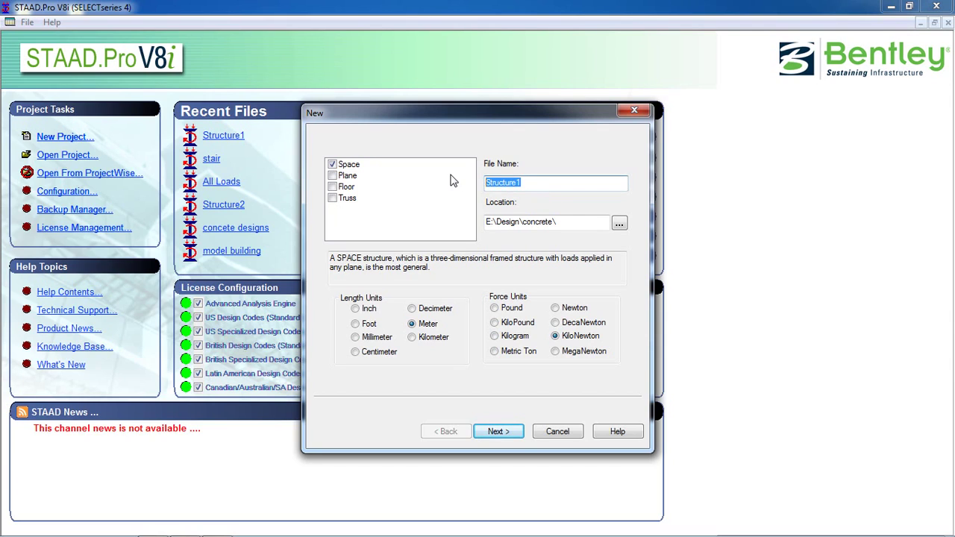
type("Water Tank")
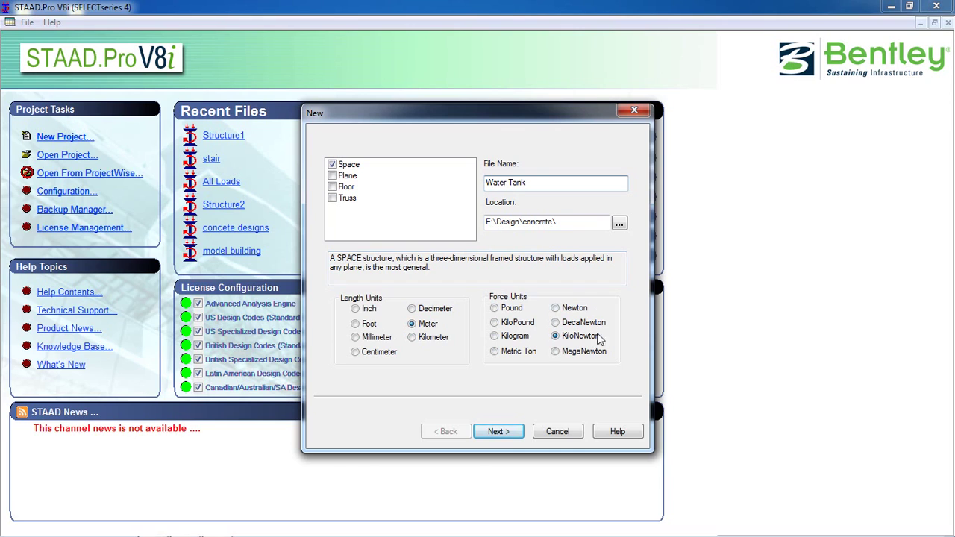
left_click(503, 441)
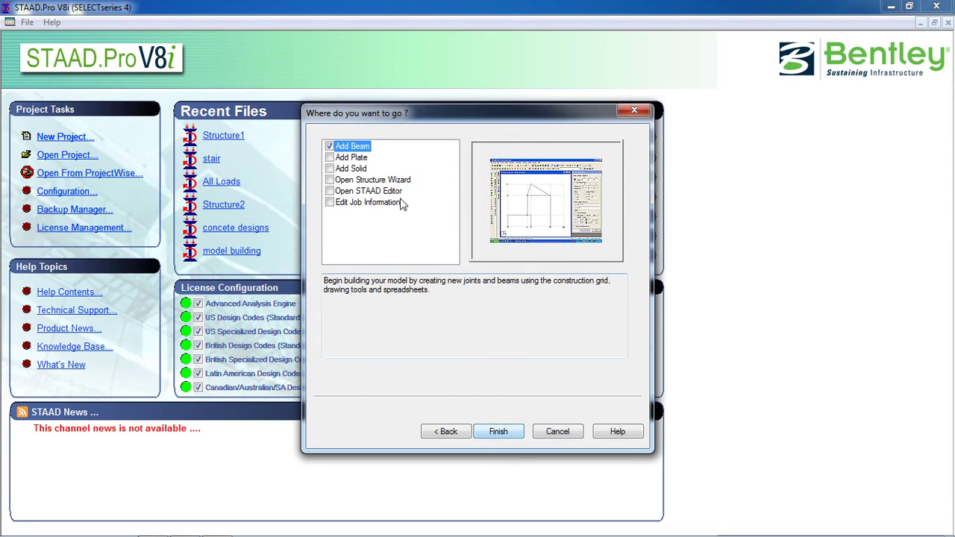
left_click(499, 432)
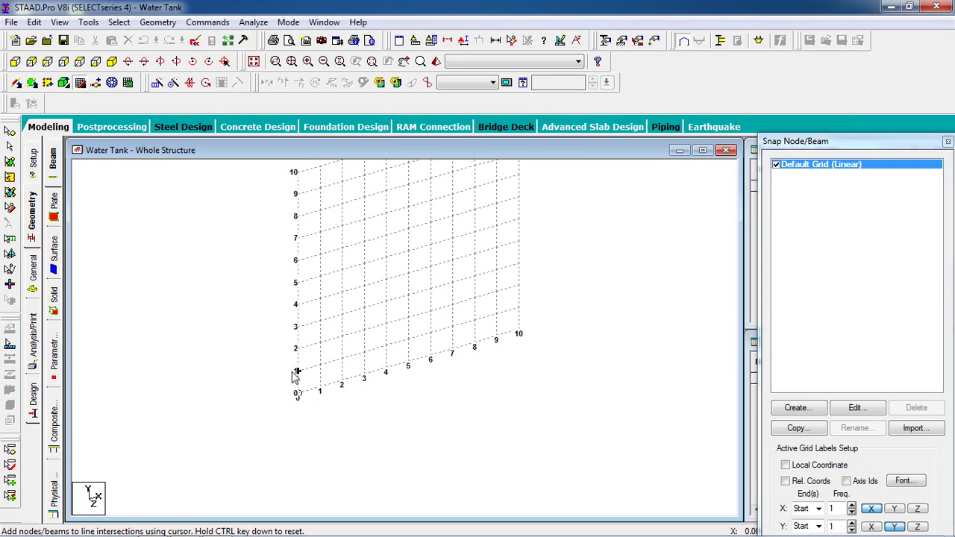
Step: Draw the first column along X = 0 on the snap grid, with nodes at heights 0, 4 and 7 m
middle_click_drag(272, 330, 274, 352)
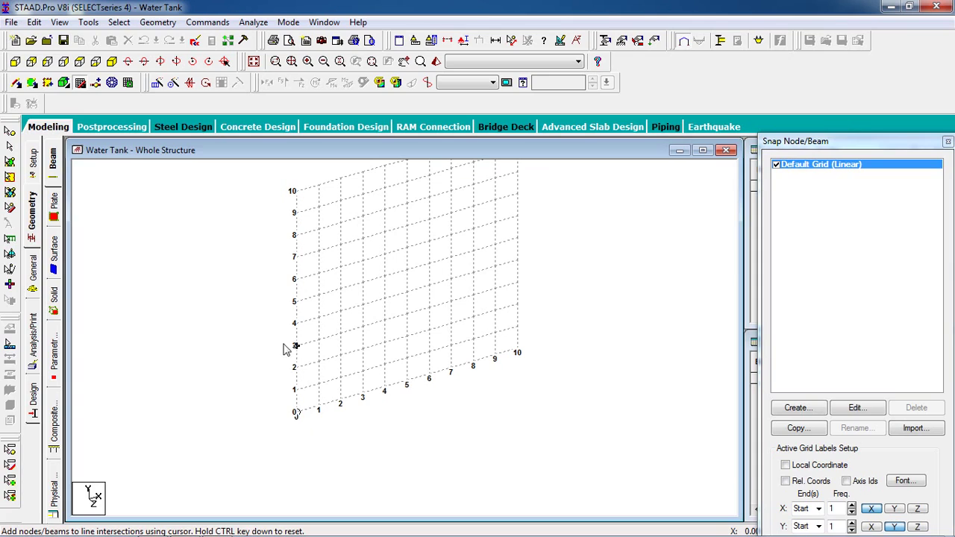
left_click(297, 333)
left_click(300, 413)
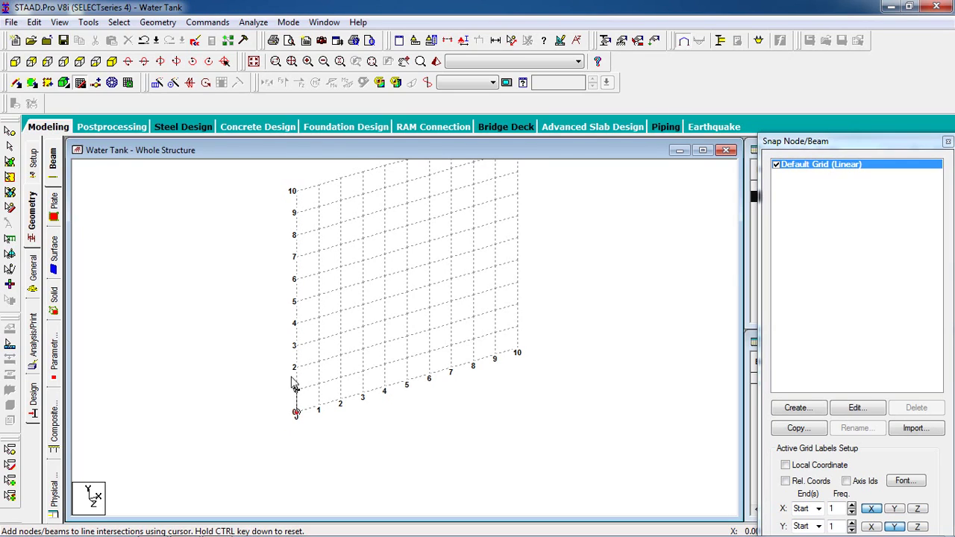
left_click(296, 323)
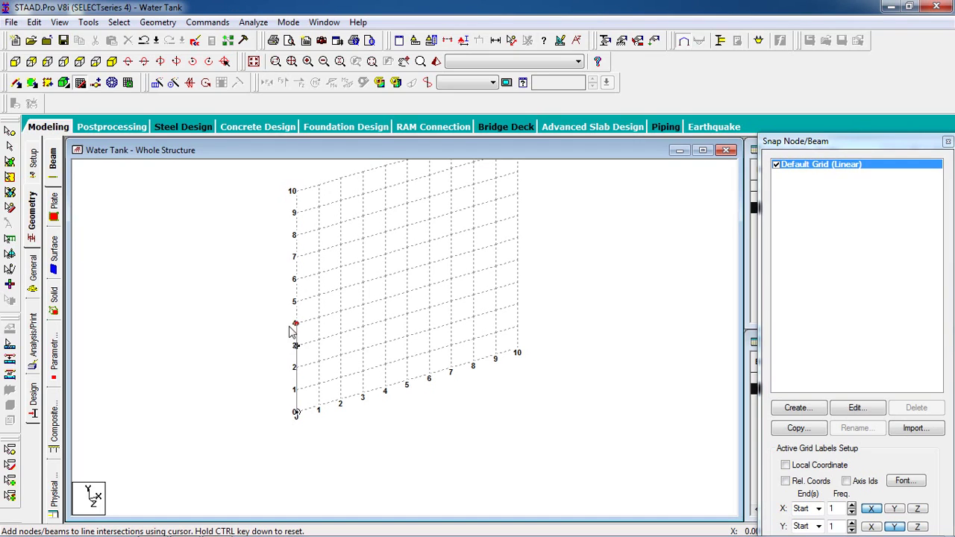
left_click(296, 324)
left_click(296, 259)
left_click(297, 259)
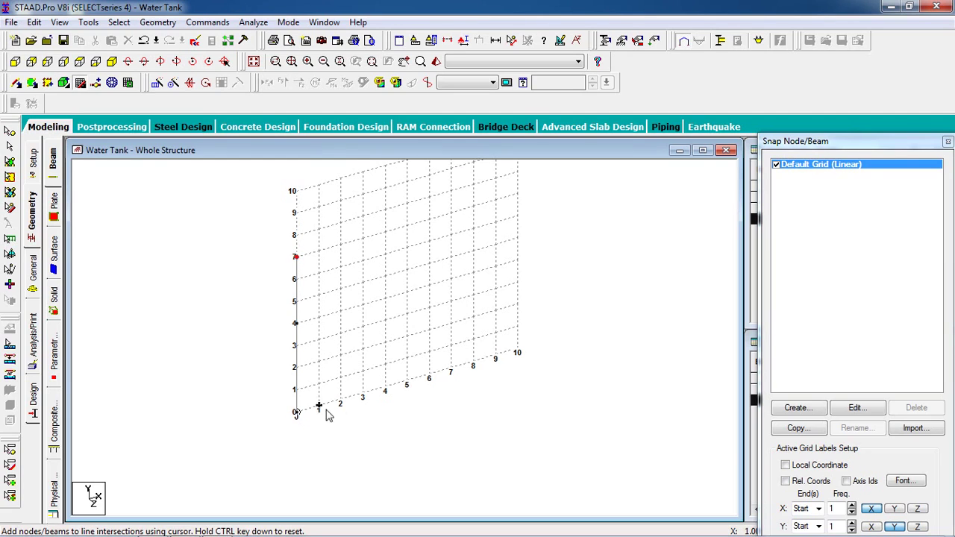
Step: Continue across to X = 4 m at the 7 m level, down through 4 m to the base, and back to the origin, then close the snap grid
left_click(385, 234)
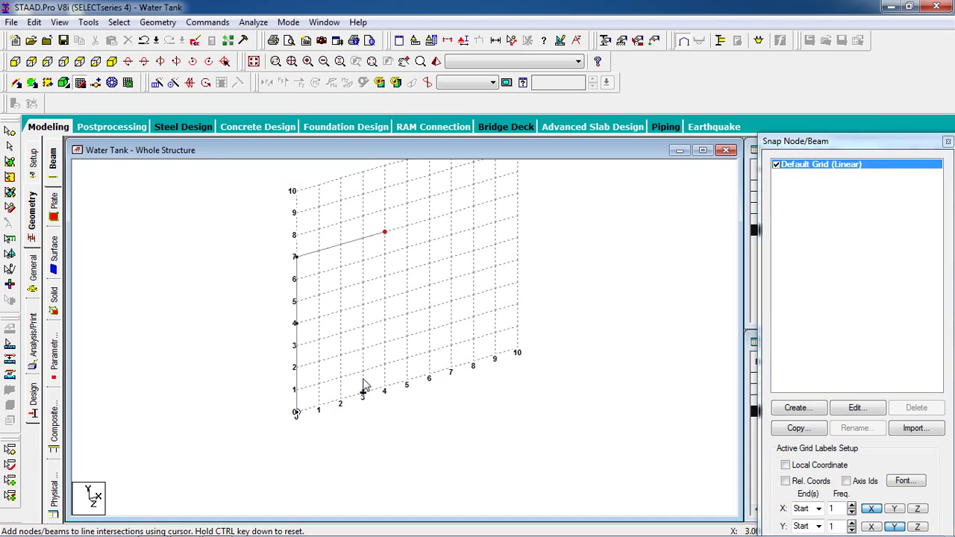
key("ctrl")
left_click(384, 298)
left_click(384, 389)
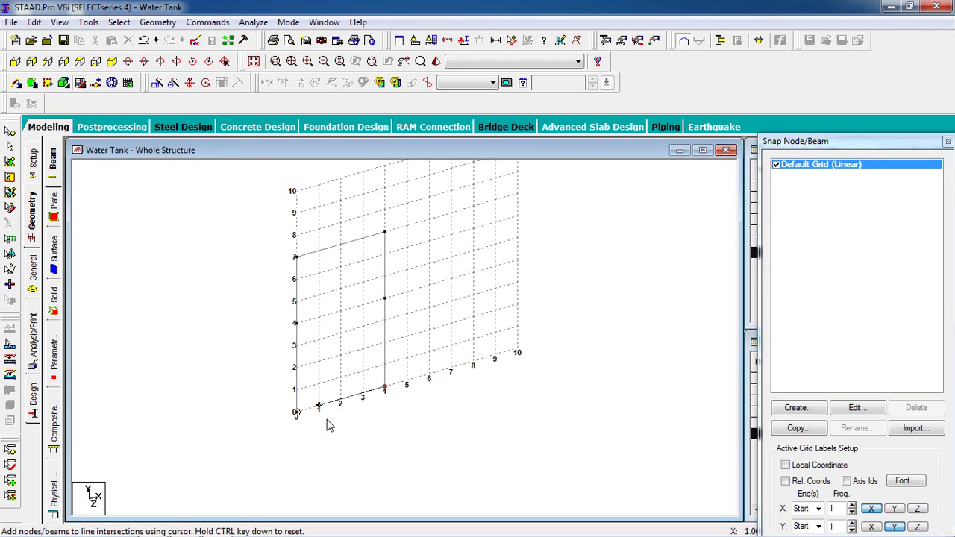
left_click(297, 413)
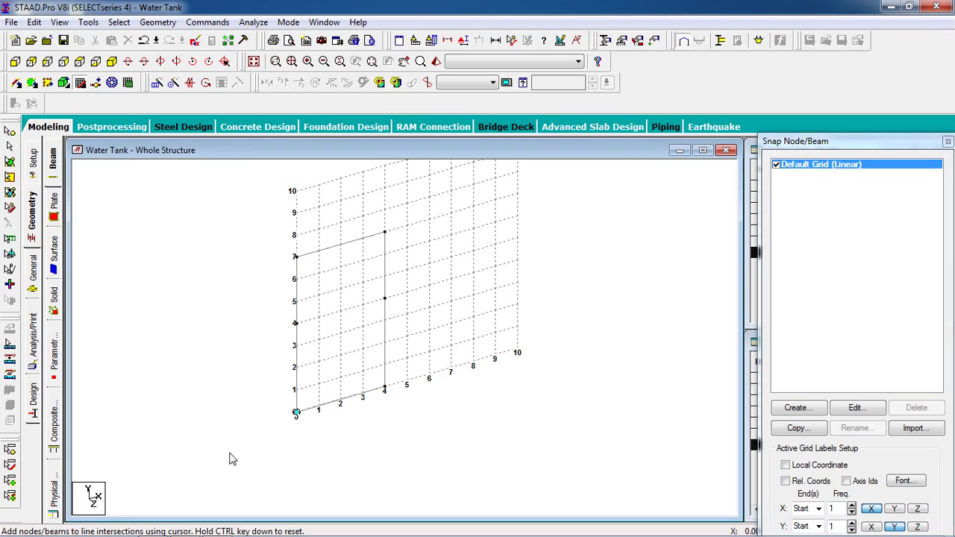
right_click(377, 352)
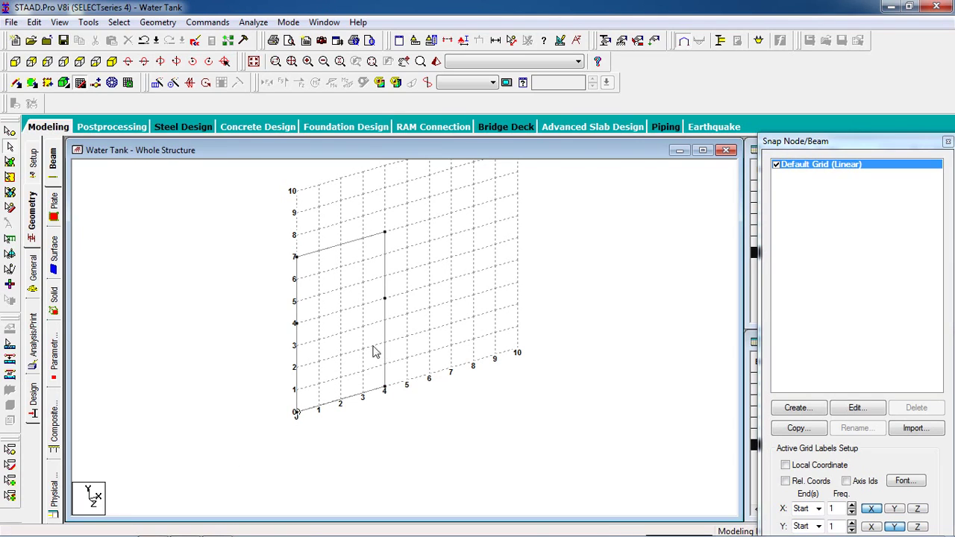
left_click(80, 83)
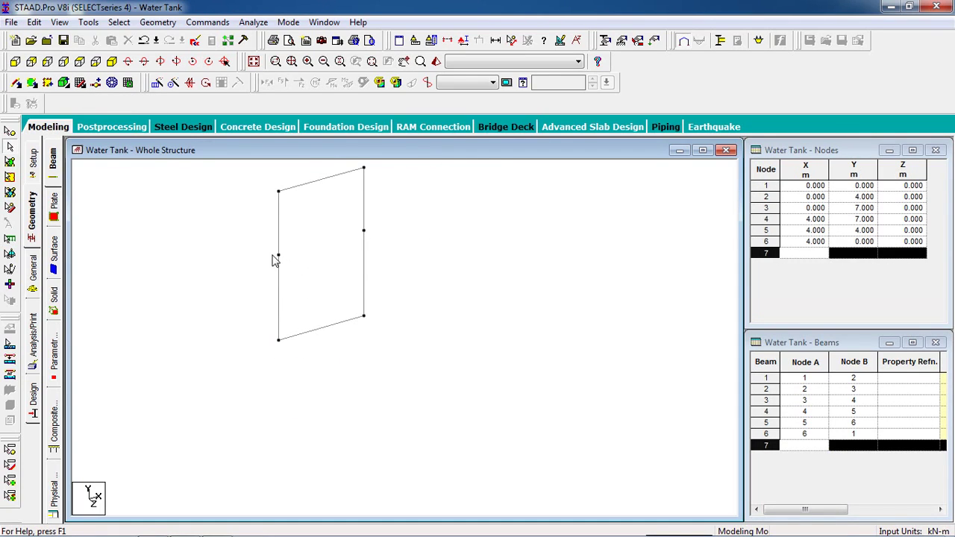
Step: Add a horizontal beam between the two column nodes at the 4 m level
left_click(18, 83)
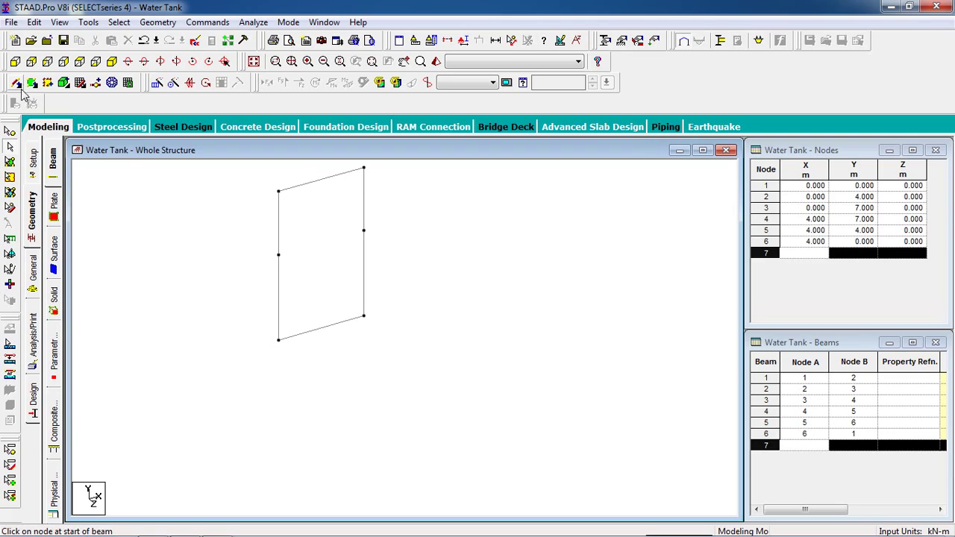
mouse_move(278, 255)
left_mouse_down()
mouse_move(358, 241)
mouse_move(363, 231)
left_mouse_up()
middle_click_drag(341, 262, 337, 286)
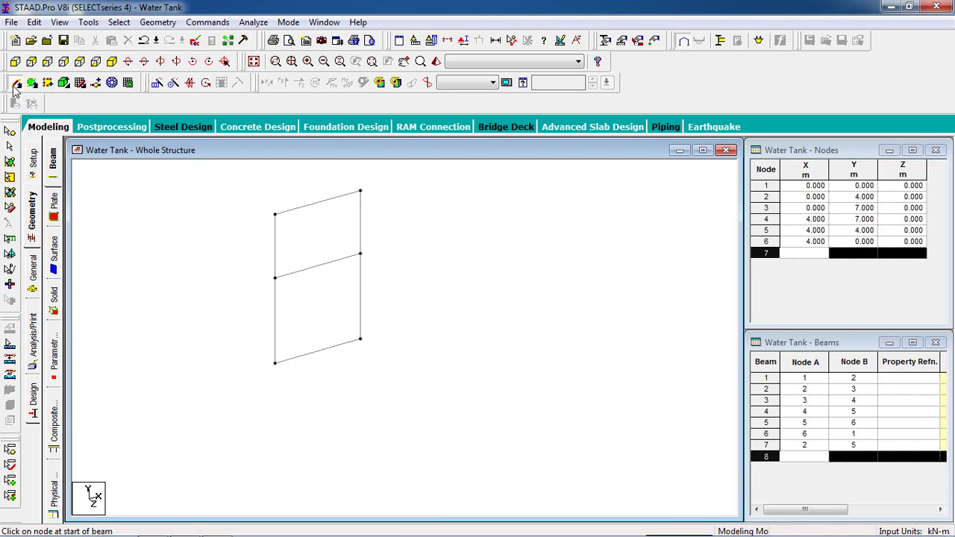
Step: Delete the horizontal beam joining the two column bases
left_click(10, 146)
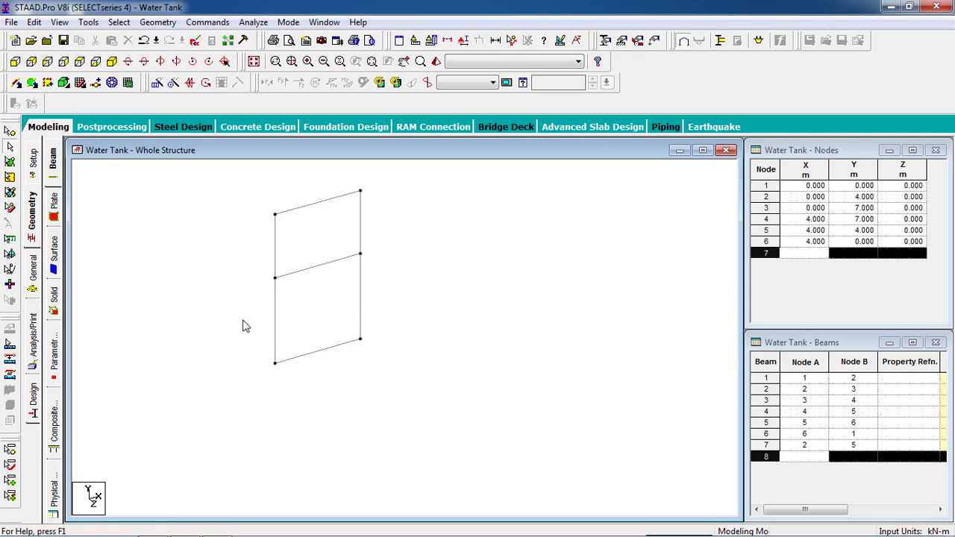
left_click(311, 357)
key("Delete")
key("Return")
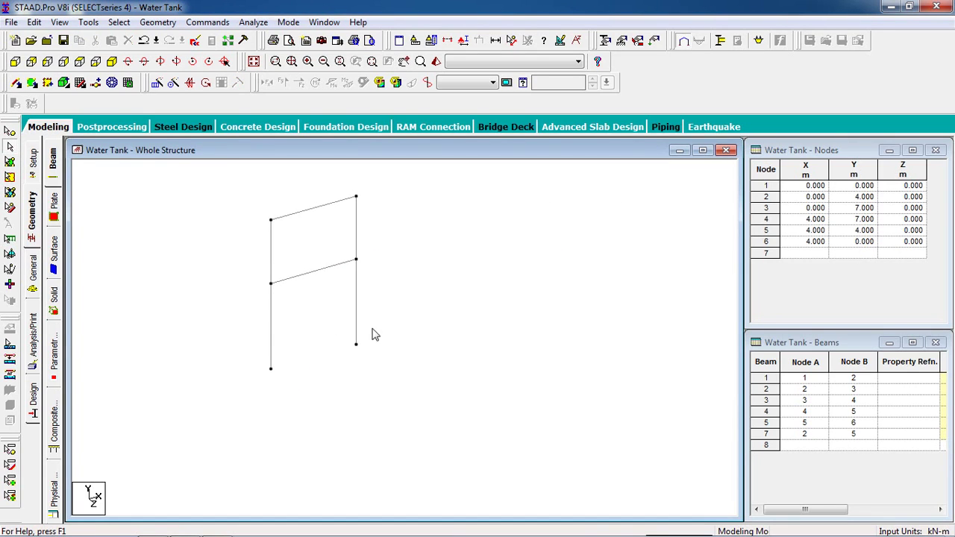
mouse_move(193, 195)
middle_mouse_down()
mouse_move(148, 187)
mouse_move(142, 215)
middle_mouse_up()
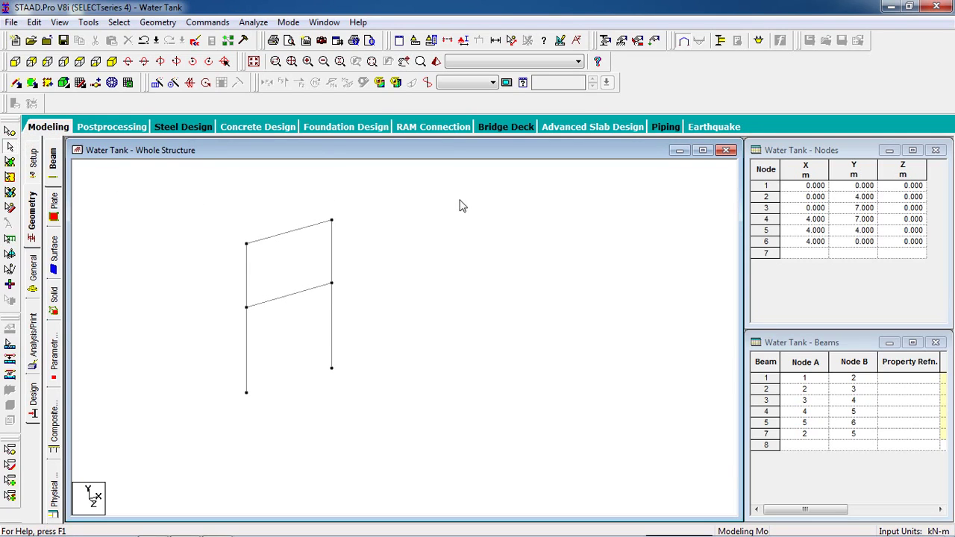
Step: Select all members of the frame and repeat them once in the Z direction at 5 m spacing with linked steps
left_click(10, 131)
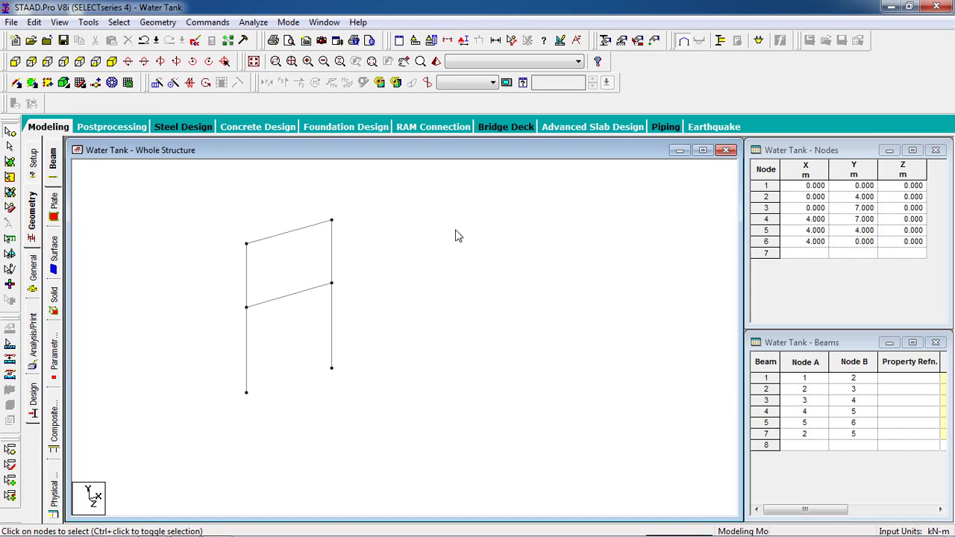
key("ctrl+a")
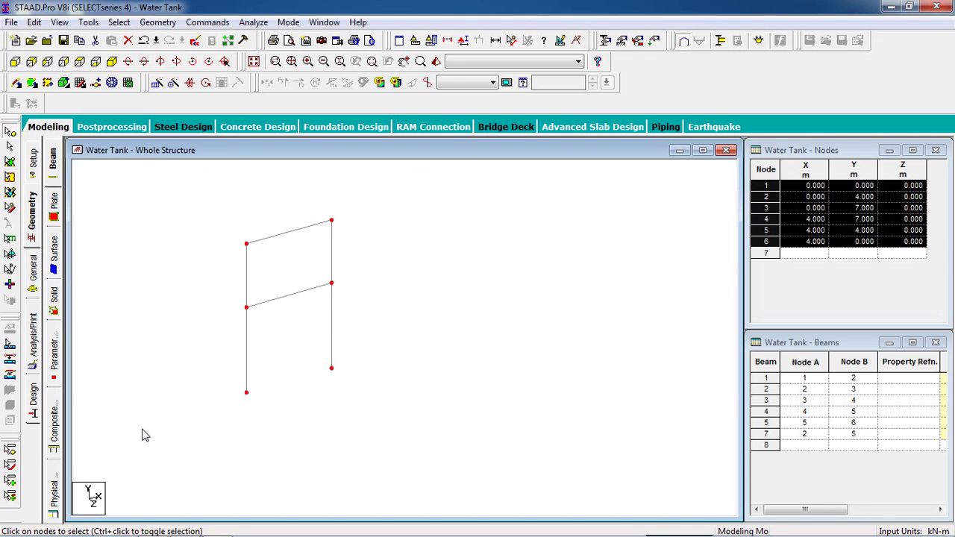
left_click(10, 147)
left_click(174, 197)
left_click_drag(518, 171, 163, 471)
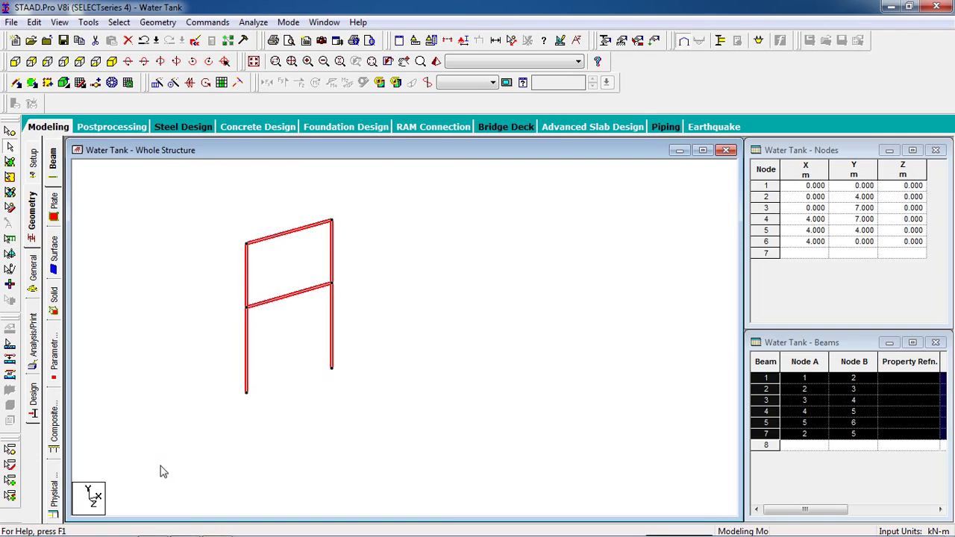
left_click(157, 84)
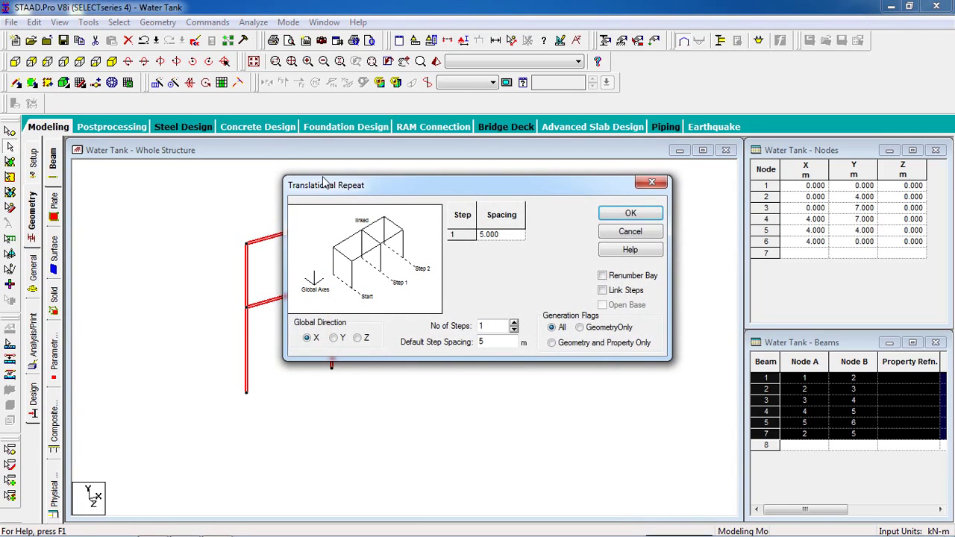
left_click_drag(332, 188, 536, 177)
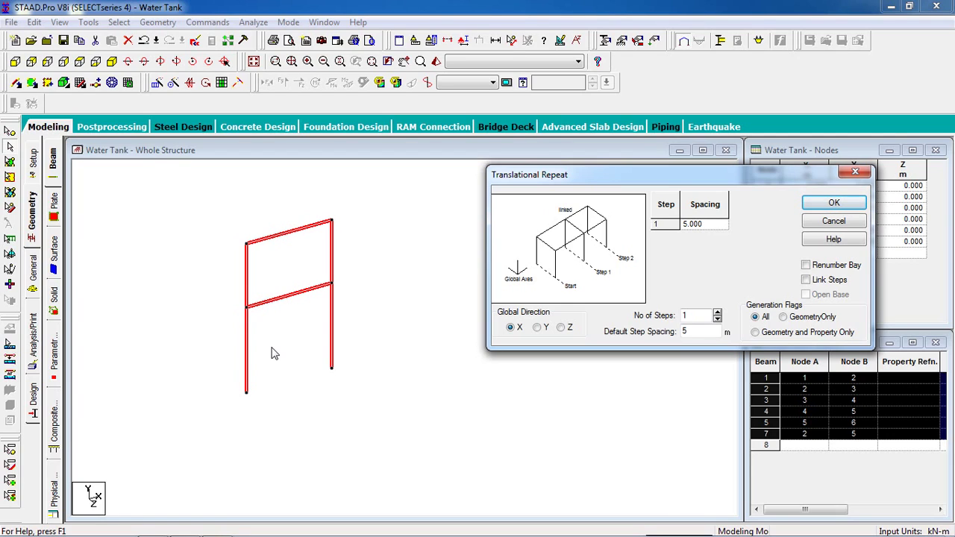
left_click(538, 329)
left_click(562, 329)
left_click_drag(696, 316, 638, 323)
left_click(697, 331)
left_click(825, 283)
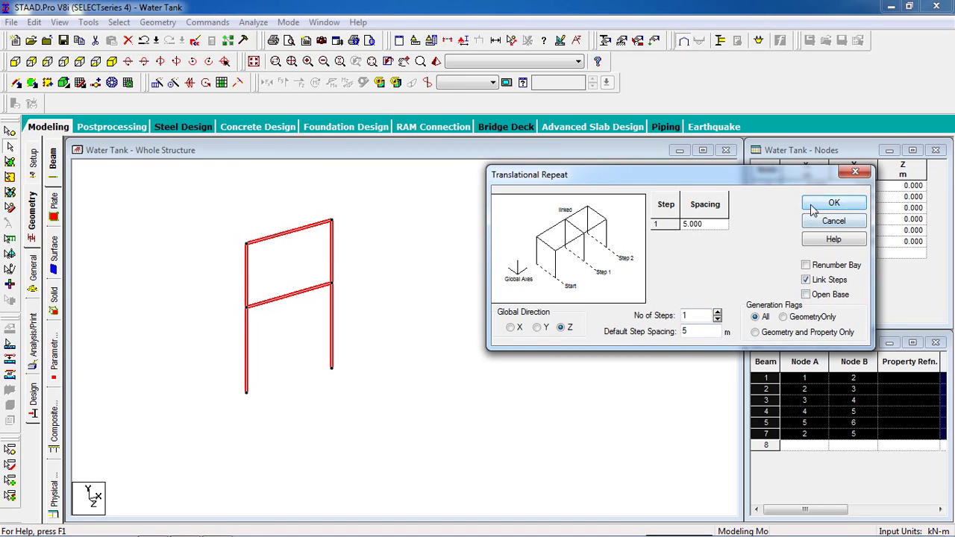
left_click(833, 206)
left_click(253, 301)
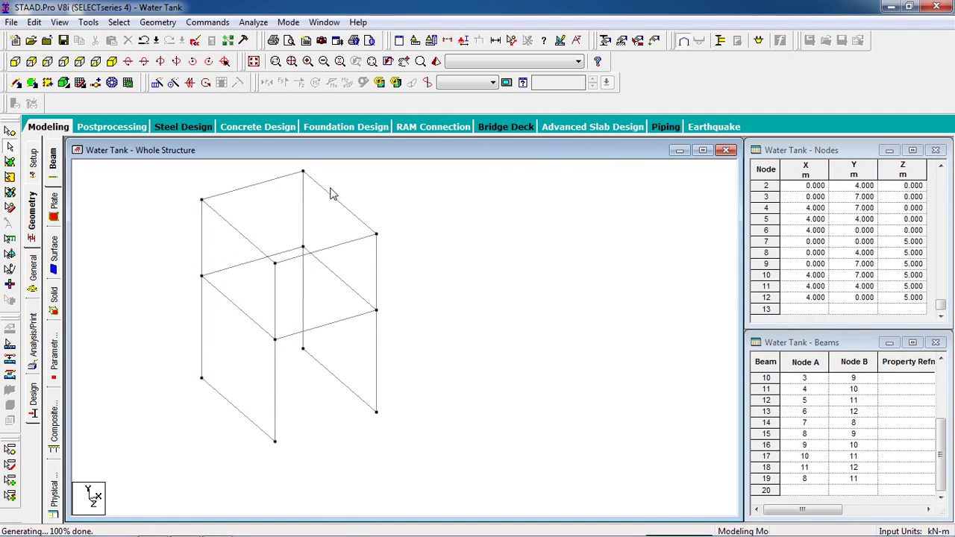
left_click(238, 313)
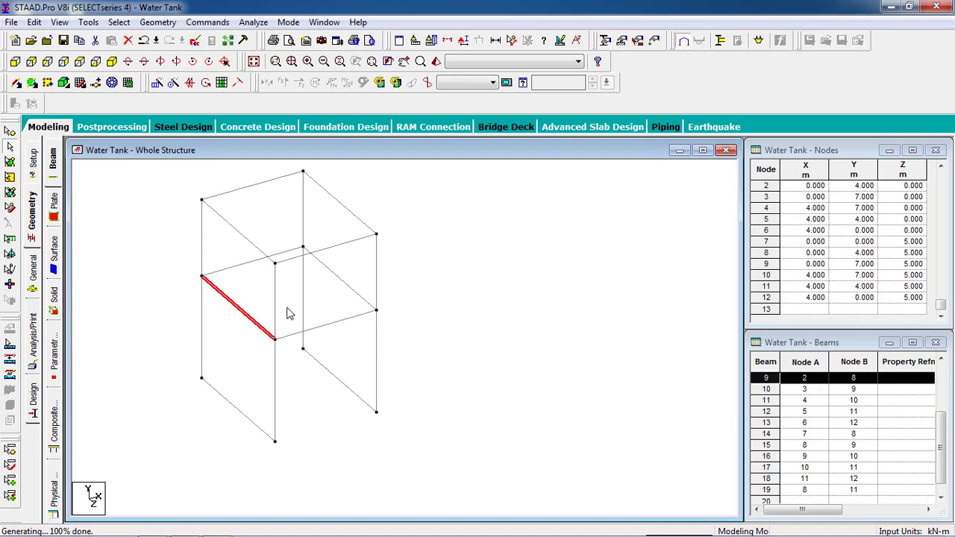
left_click(360, 292)
left_click(415, 291)
Step: Delete the two base-level beams that link the column feet in the Z direction
left_click(218, 397)
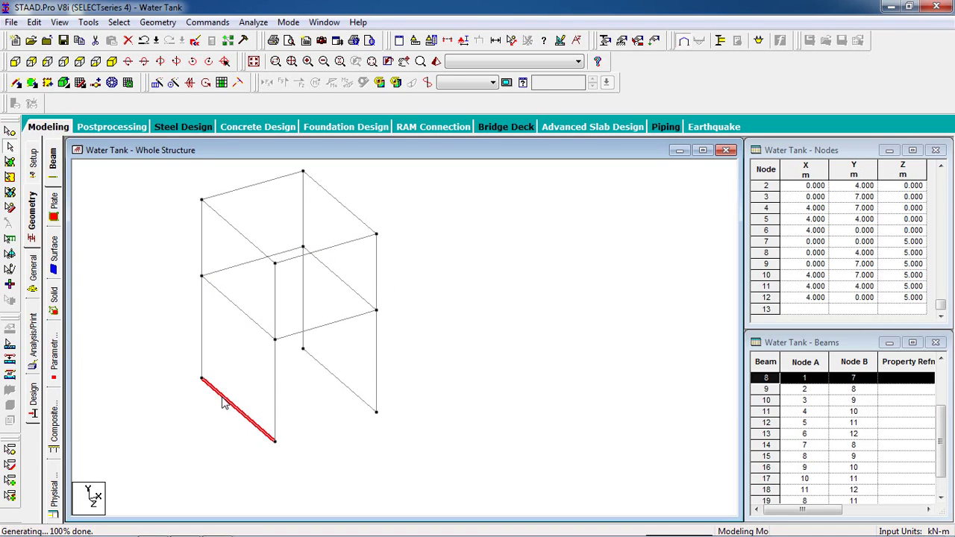
left_click(340, 385, "ctrl")
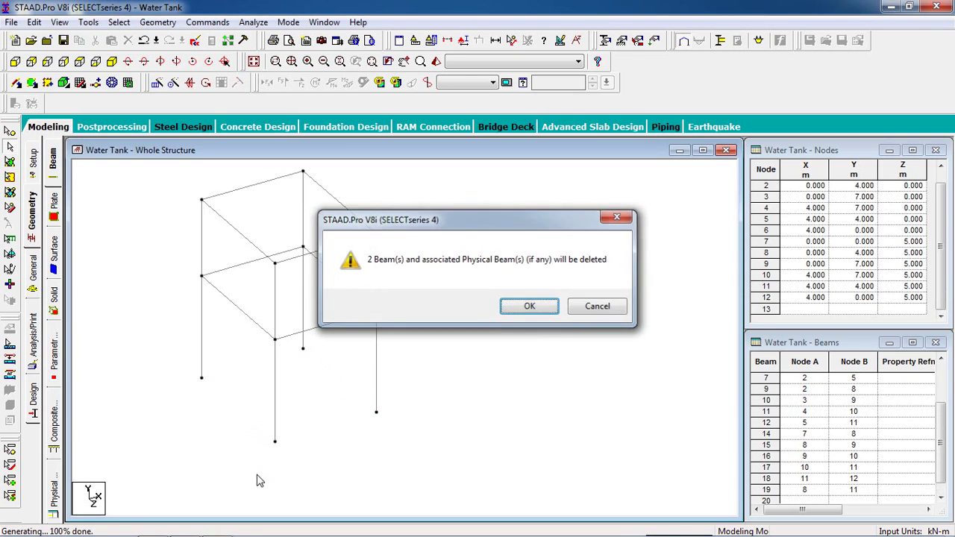
key("Return")
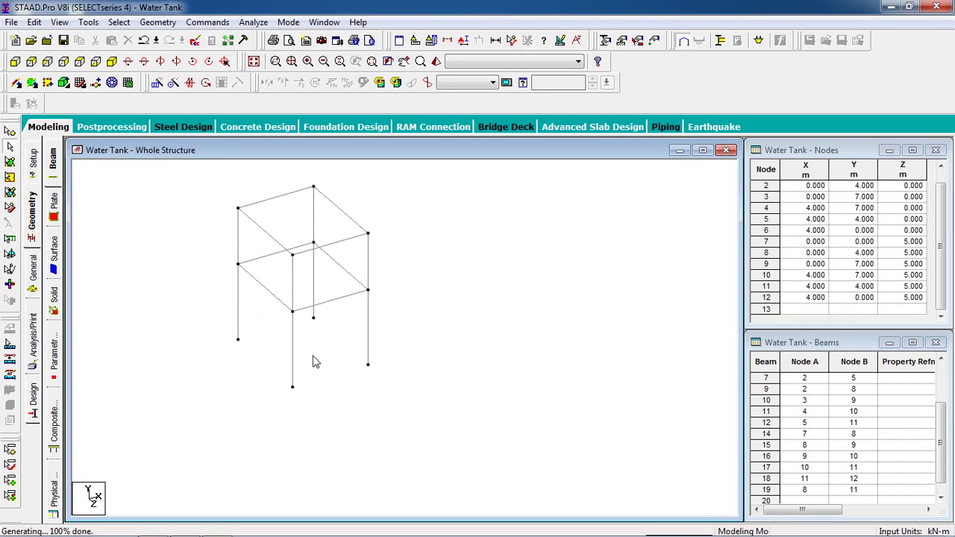
middle_click_drag(295, 258, 307, 283)
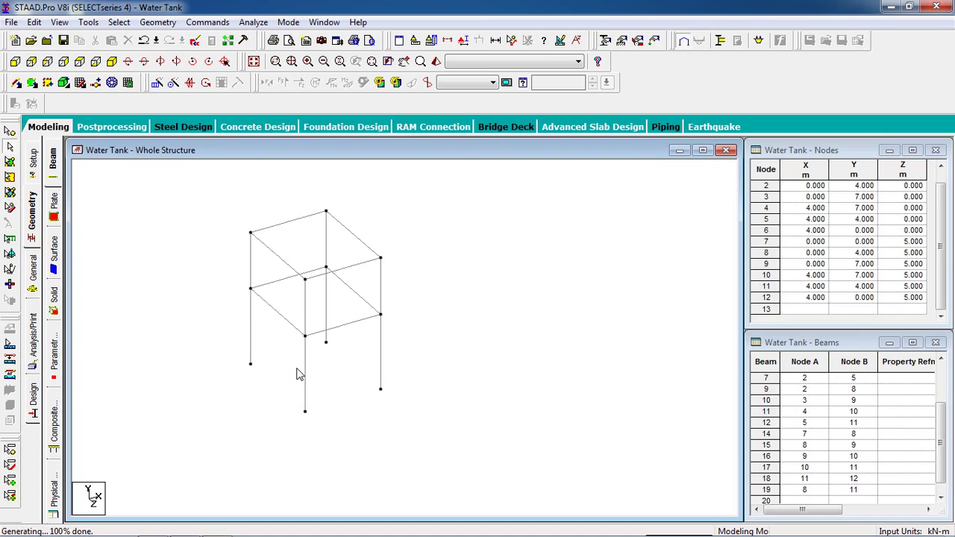
middle_click_drag(297, 375, 304, 387)
scroll(331, 358, "down", 2)
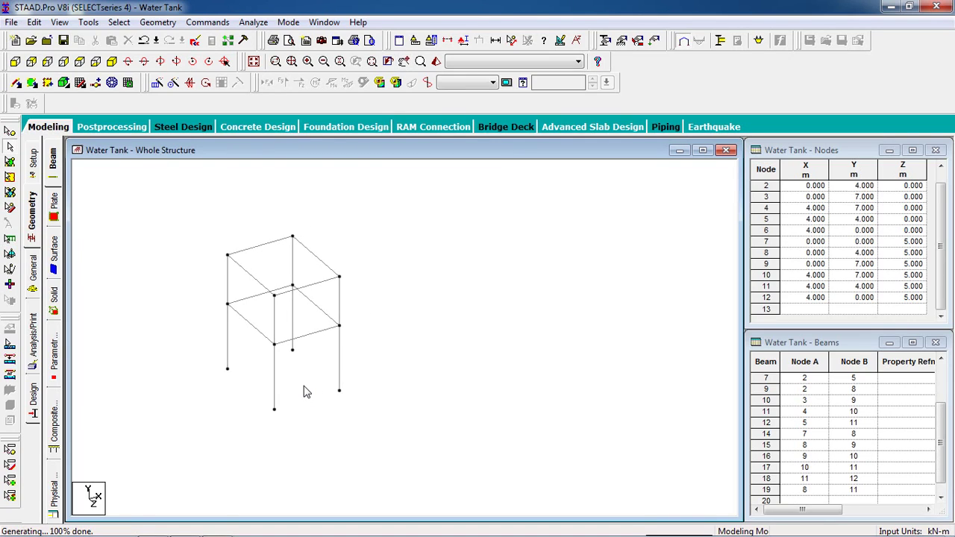
scroll(304, 387, "up", 4)
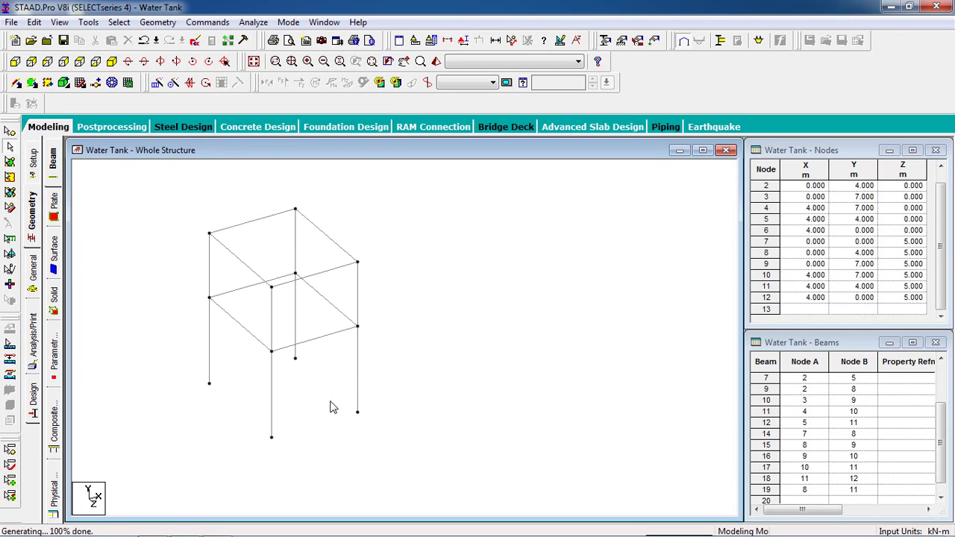
middle_click_drag(333, 405, 394, 362)
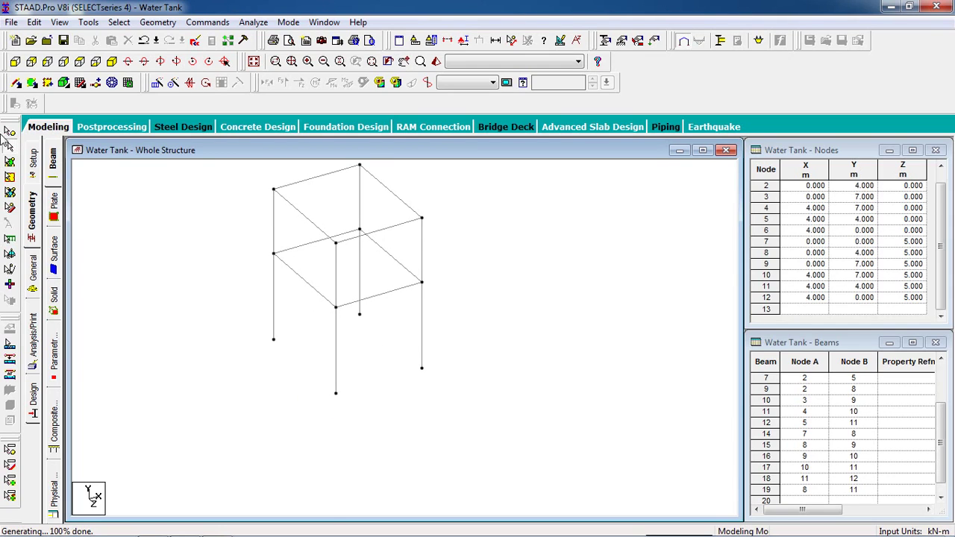
Step: Create a fixed support definition for the structure
left_click(15, 64)
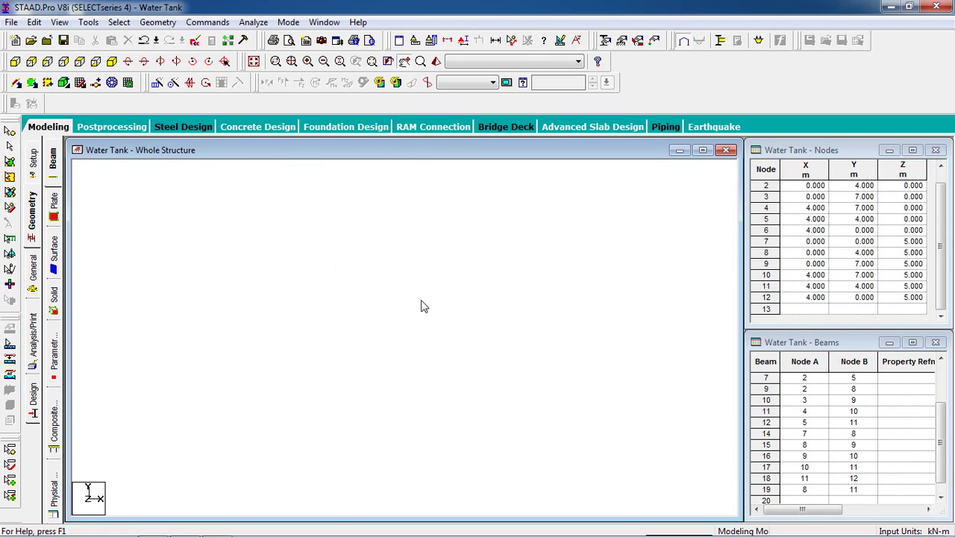
left_click(621, 41)
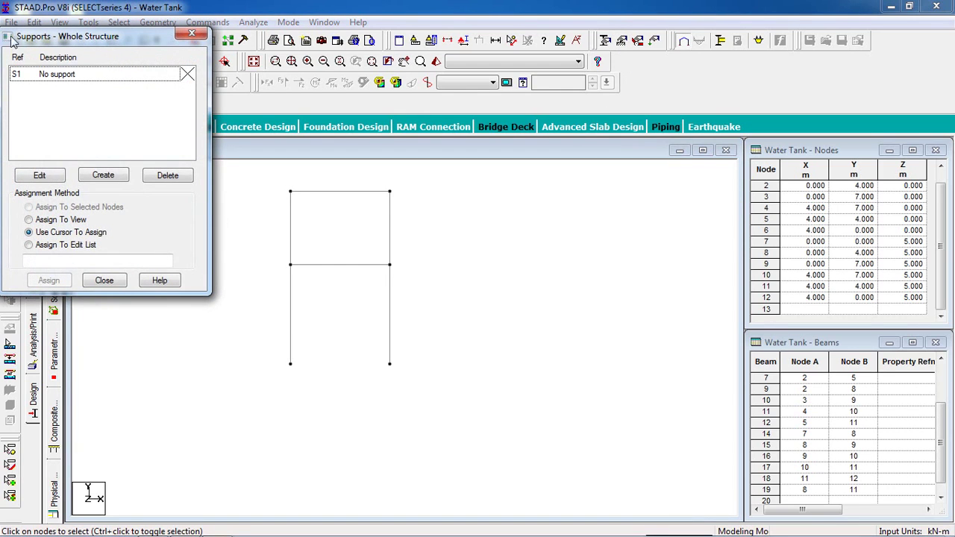
left_click_drag(22, 36, 690, 111)
left_click(774, 251)
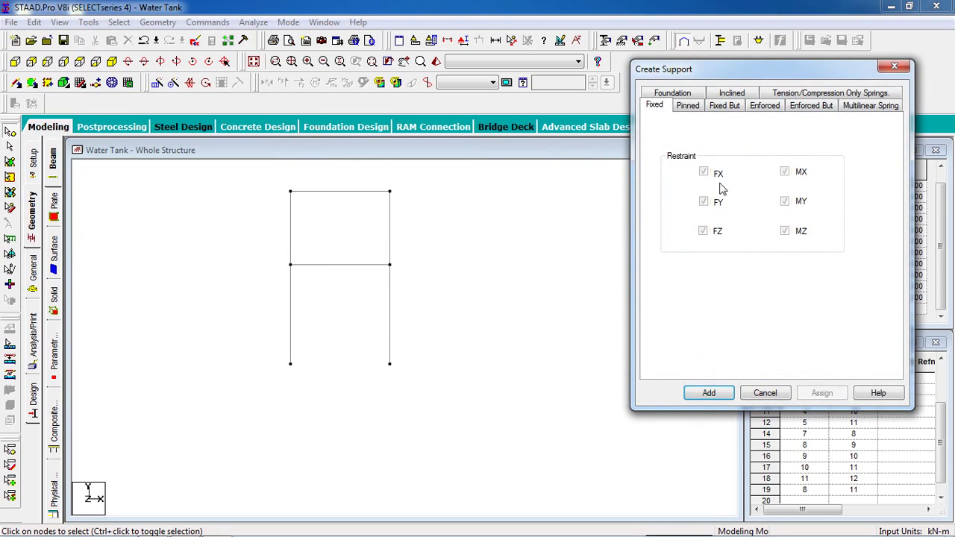
left_click(712, 393)
Step: Select the four column base nodes and assign the fixed support to them
left_click(713, 165)
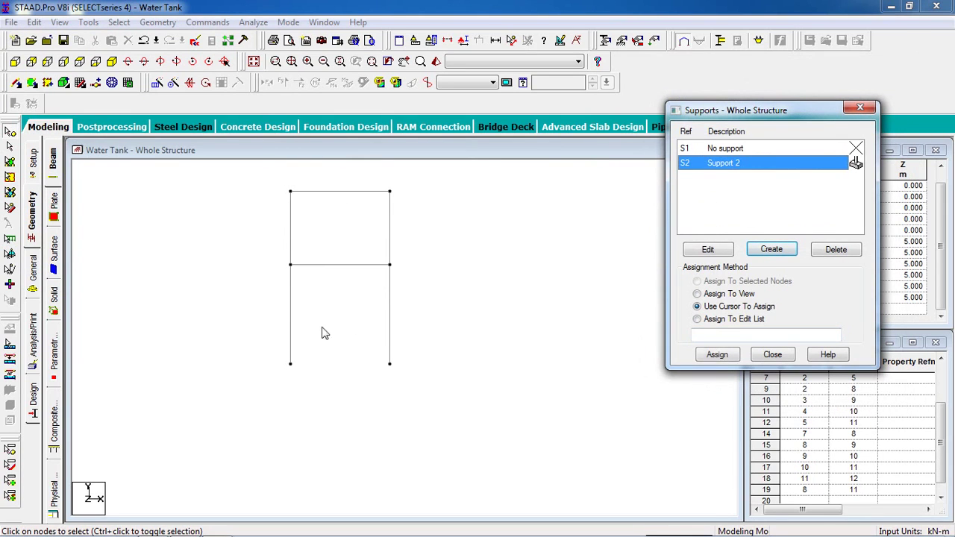
left_click_drag(634, 335, 196, 442)
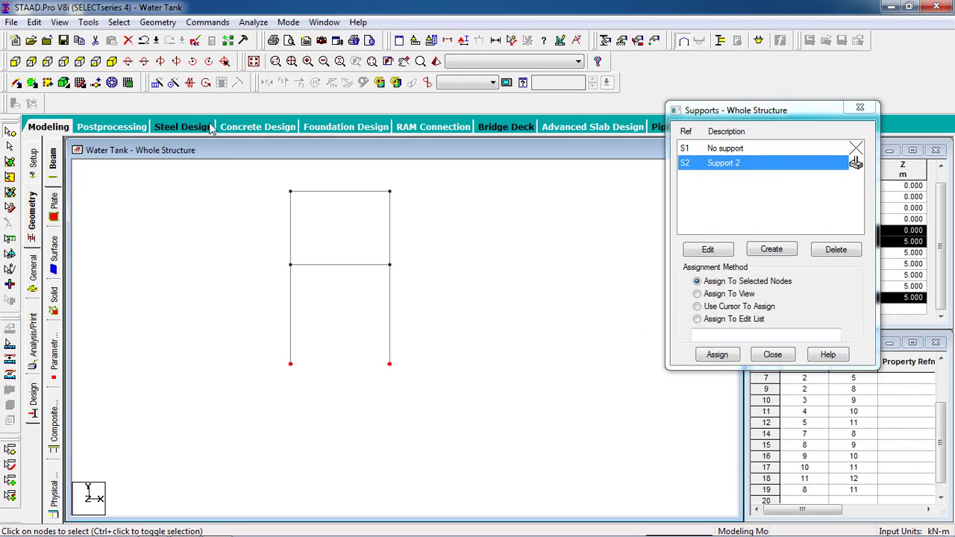
left_click(96, 61)
left_click(112, 62)
scroll(338, 359, "up", 3)
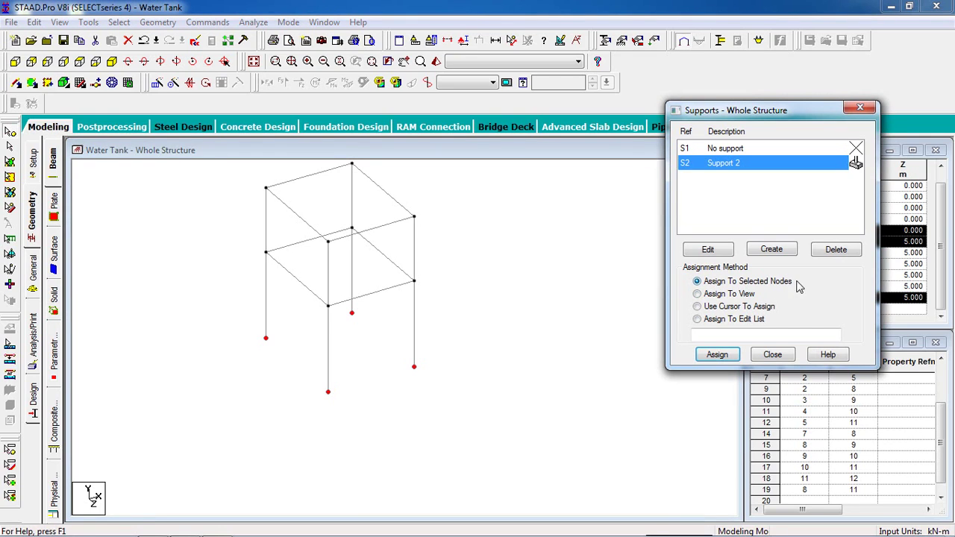
left_click(717, 355)
left_click(835, 273)
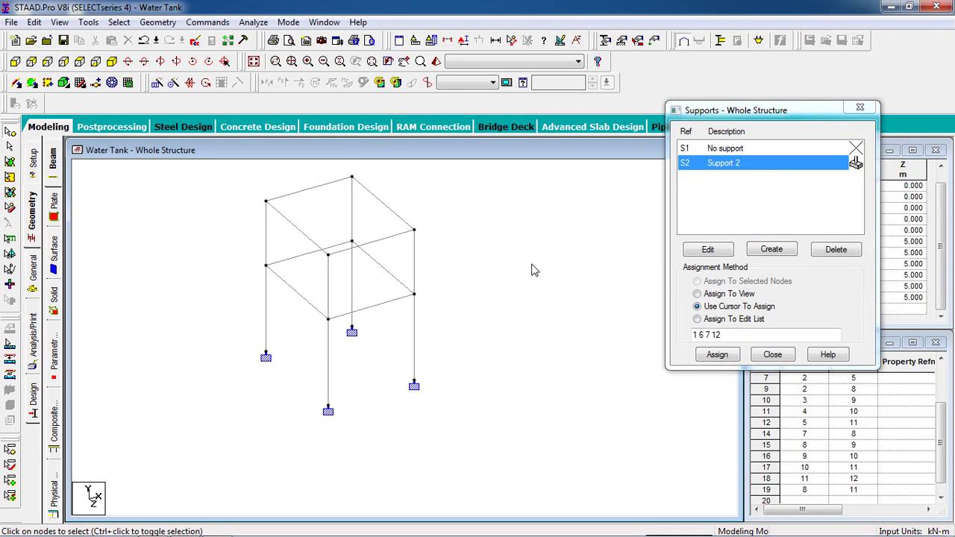
middle_click_drag(533, 269, 526, 285)
left_click(860, 106)
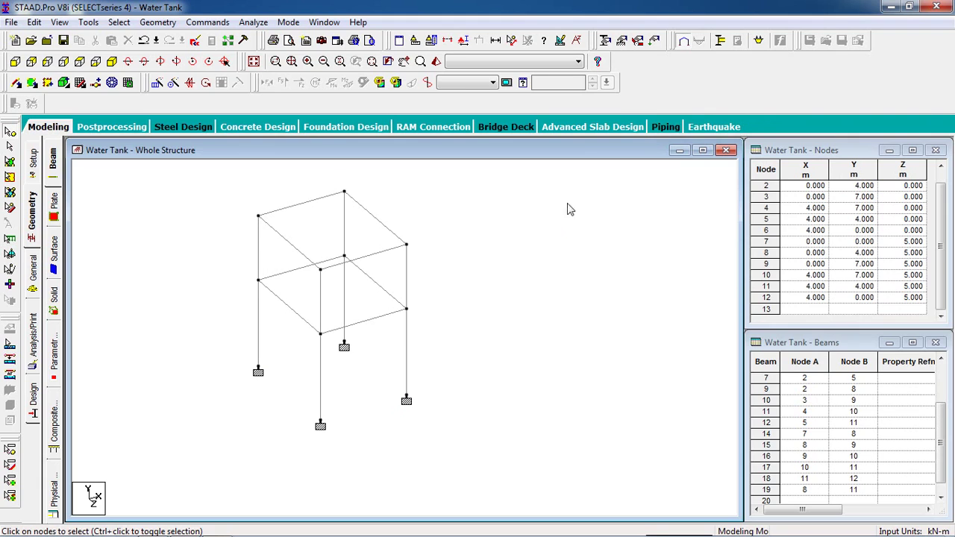
Step: Define a concrete plate element thickness of 0.15 m at all four nodes
left_click(606, 41)
left_click_drag(21, 36, 699, 94)
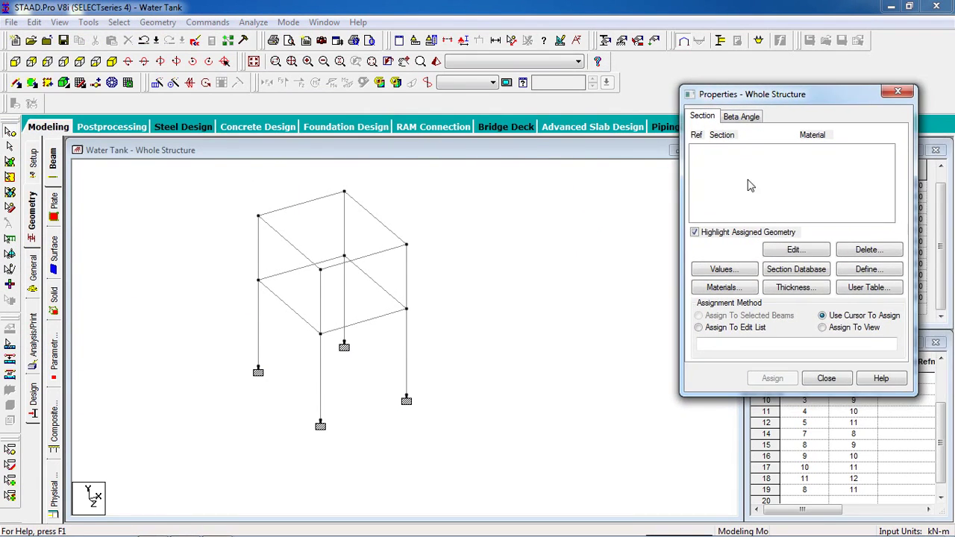
left_click(812, 289)
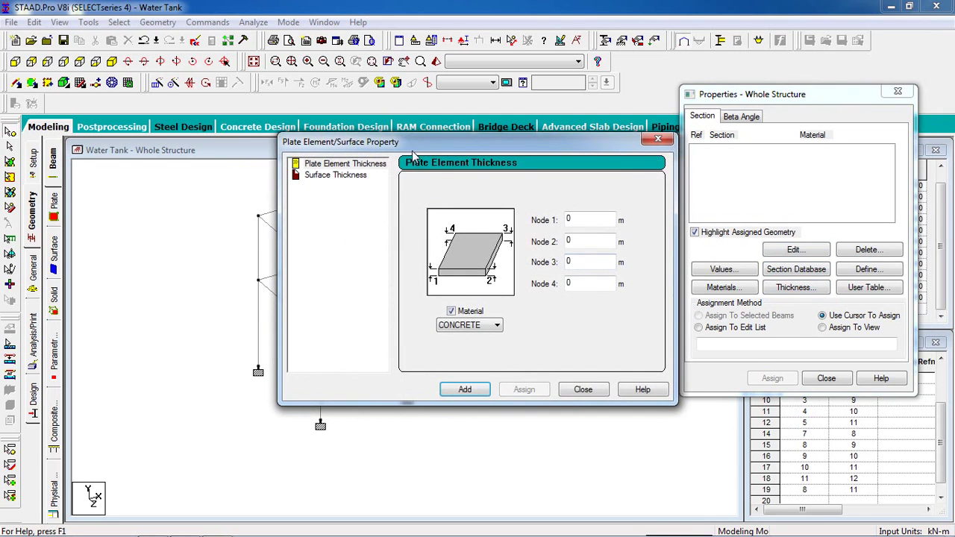
left_click_drag(404, 148, 519, 149)
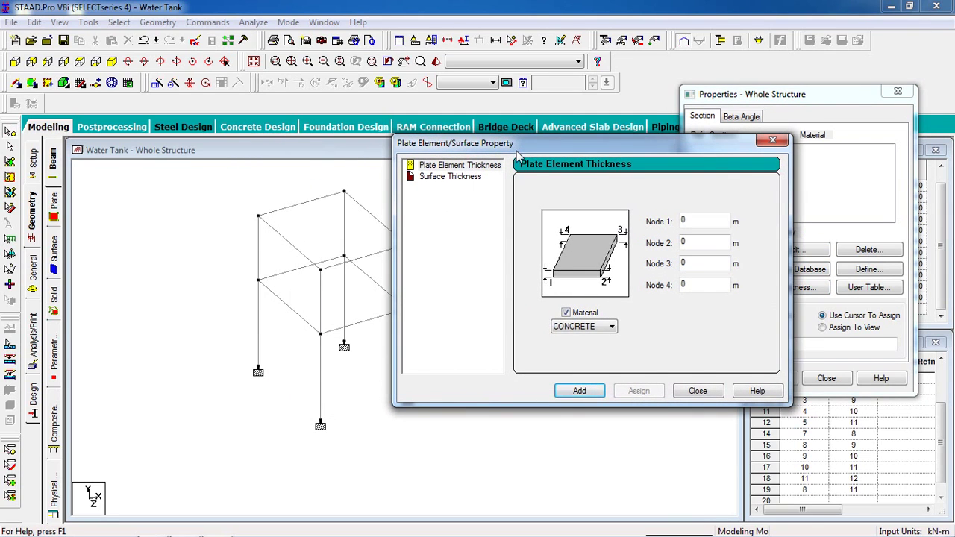
left_click_drag(711, 224, 609, 214)
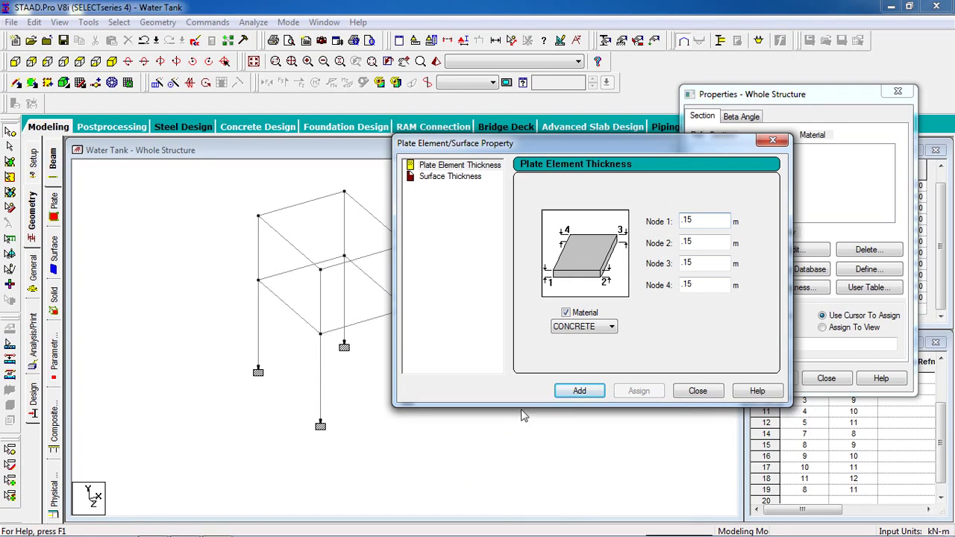
left_click(560, 392)
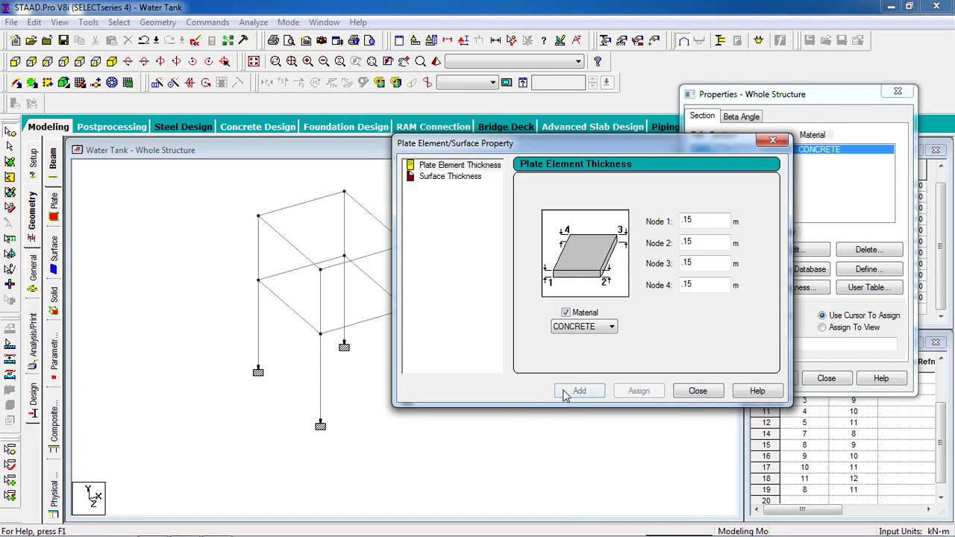
left_click(697, 391)
Step: Define a rectangular concrete section with YD 0.5 m and ZD 0.5 m
left_click(868, 269)
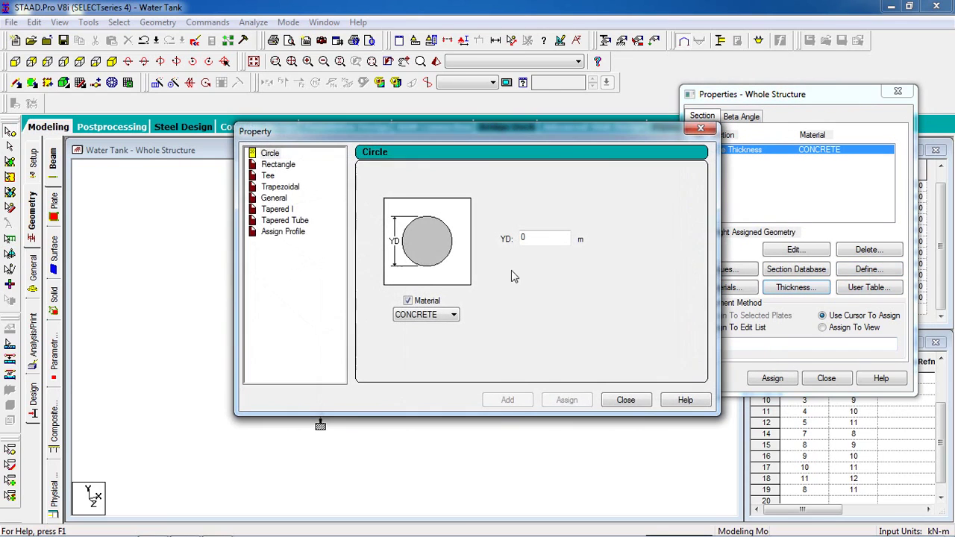
left_click(276, 165)
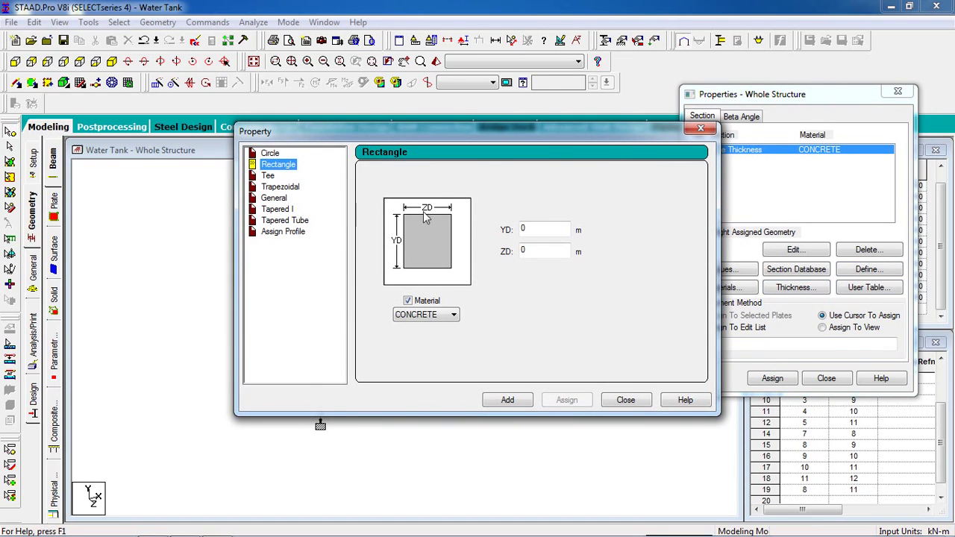
left_click(531, 233)
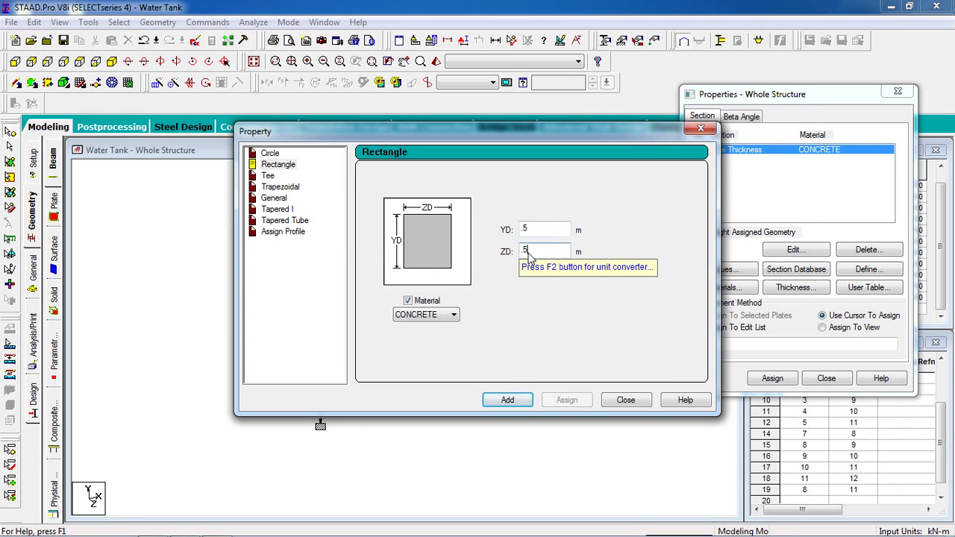
left_click(506, 400)
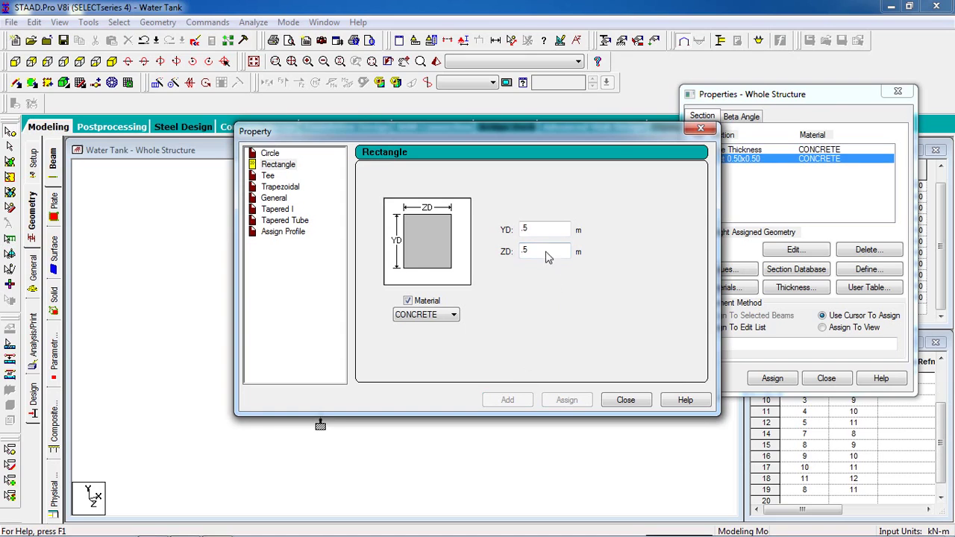
Step: Define a second rectangular concrete section with YD 0.5 m and ZD 0.4 m
left_click_drag(528, 229, 479, 212)
type(".")
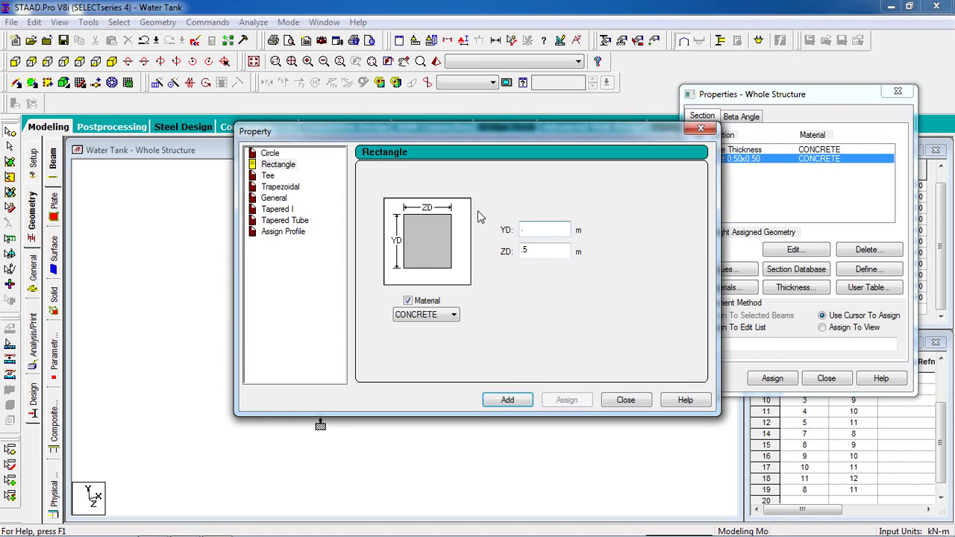
type("5")
key("Tab")
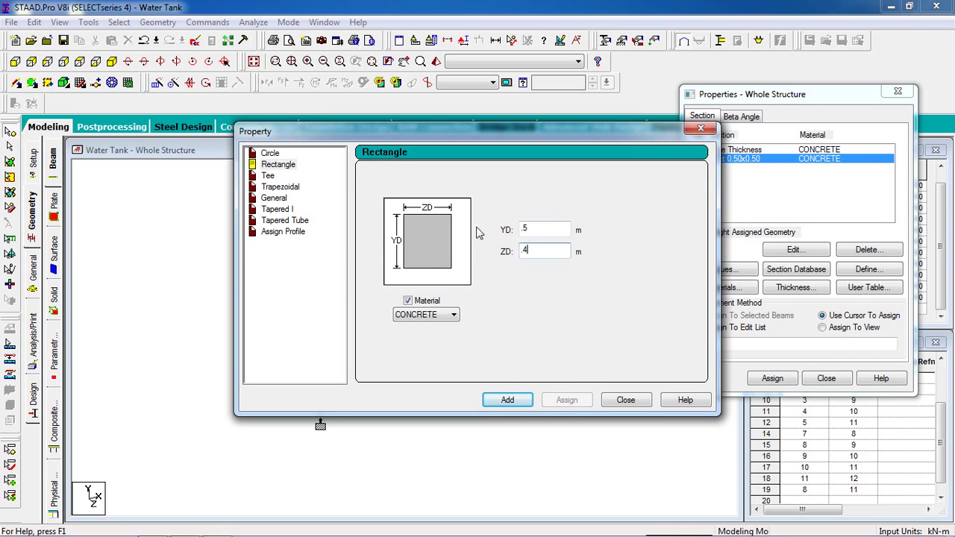
left_click(495, 402)
left_click(619, 400)
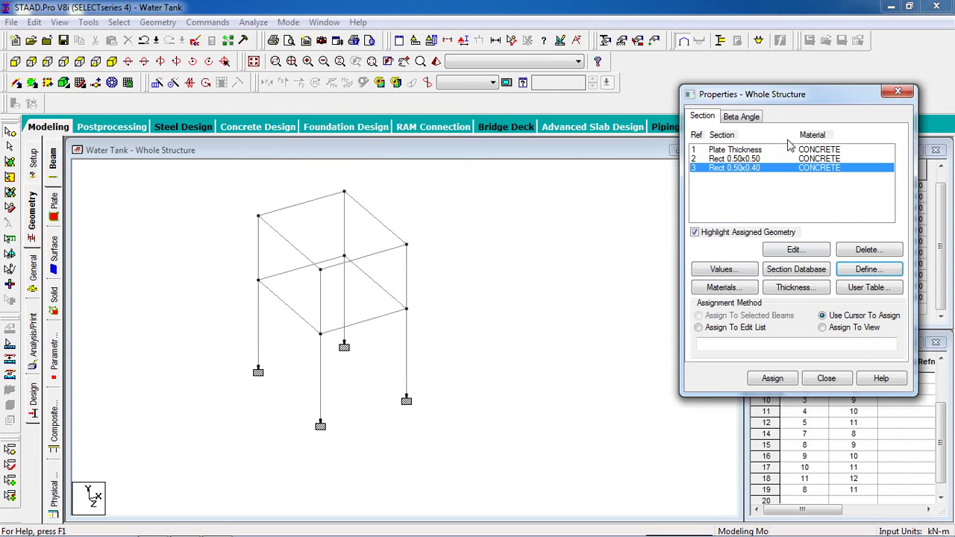
left_click_drag(768, 94, 808, 142)
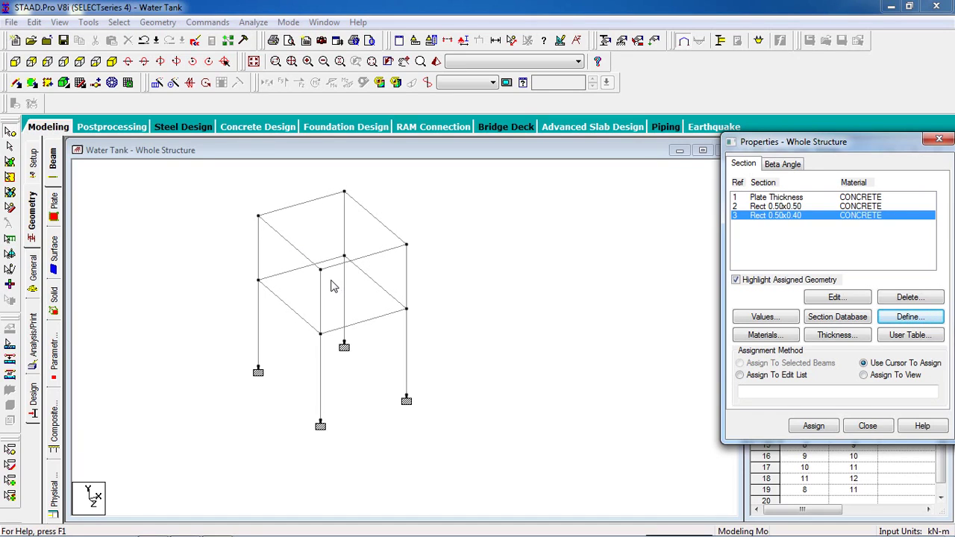
Step: Outline the X = 0 side panel between the 4 m and 7 m levels as a surface mesh with quadrilateral meshing, declining the auto save
left_click(112, 84)
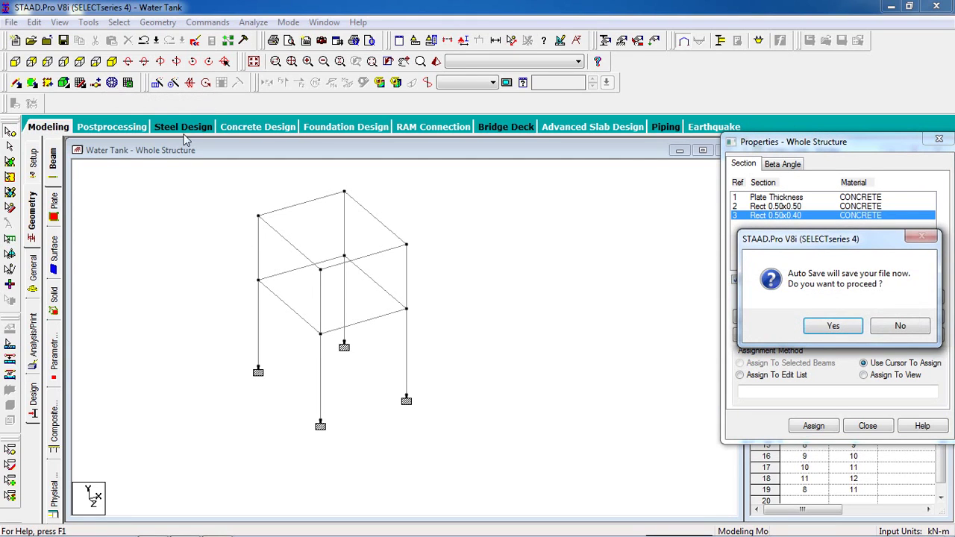
left_click(923, 326)
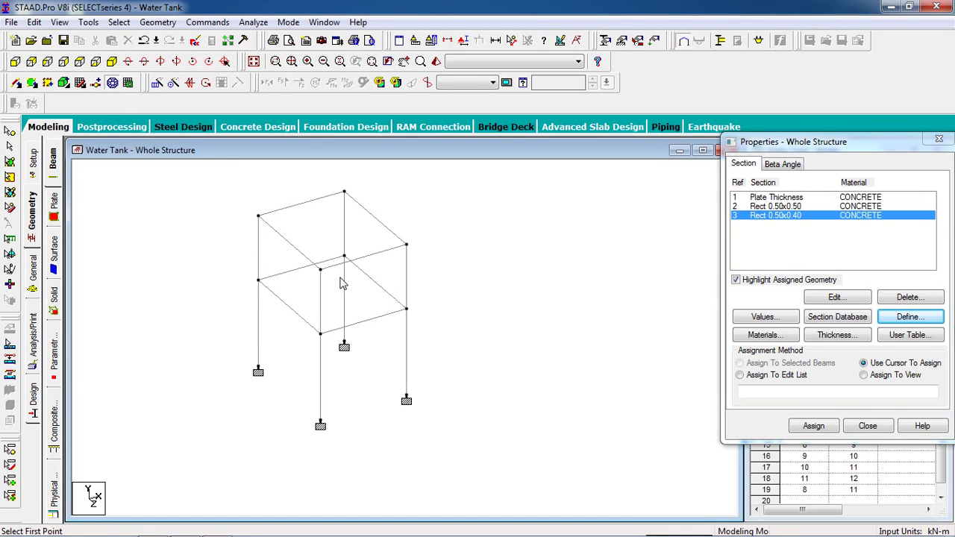
left_click(258, 281)
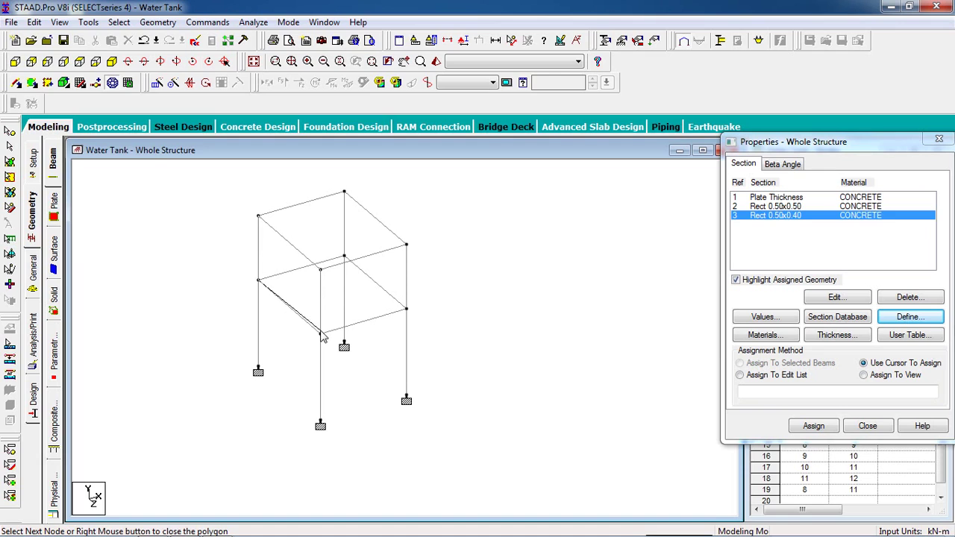
right_click(237, 299)
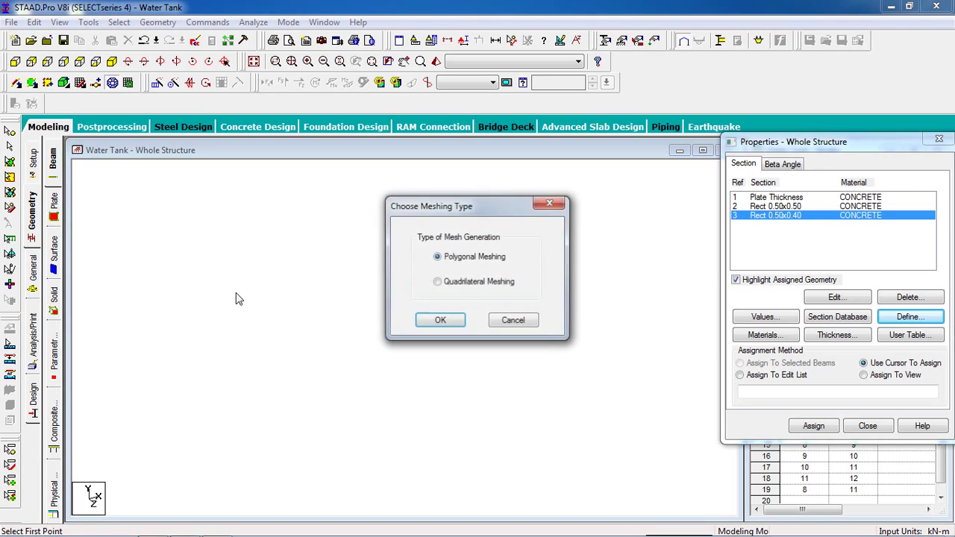
left_click(447, 286)
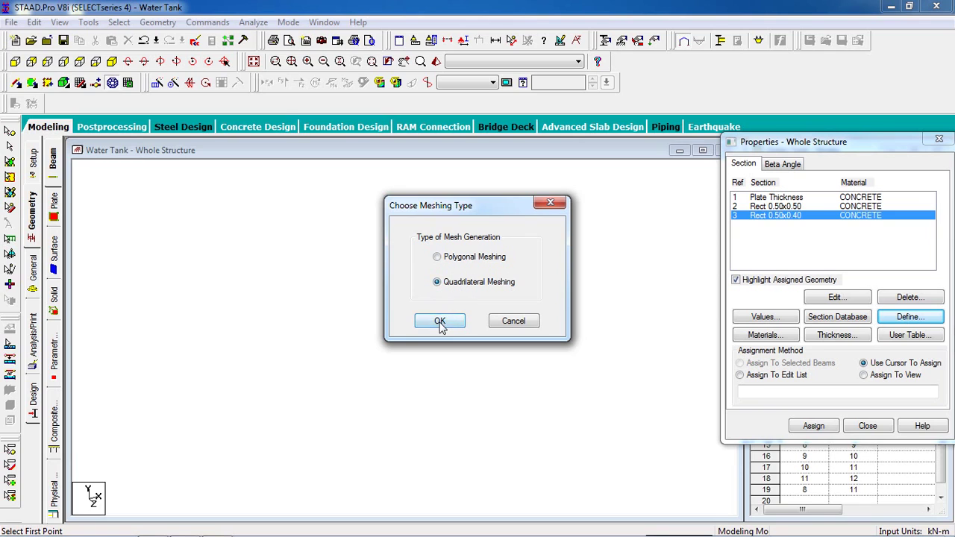
left_click(441, 321)
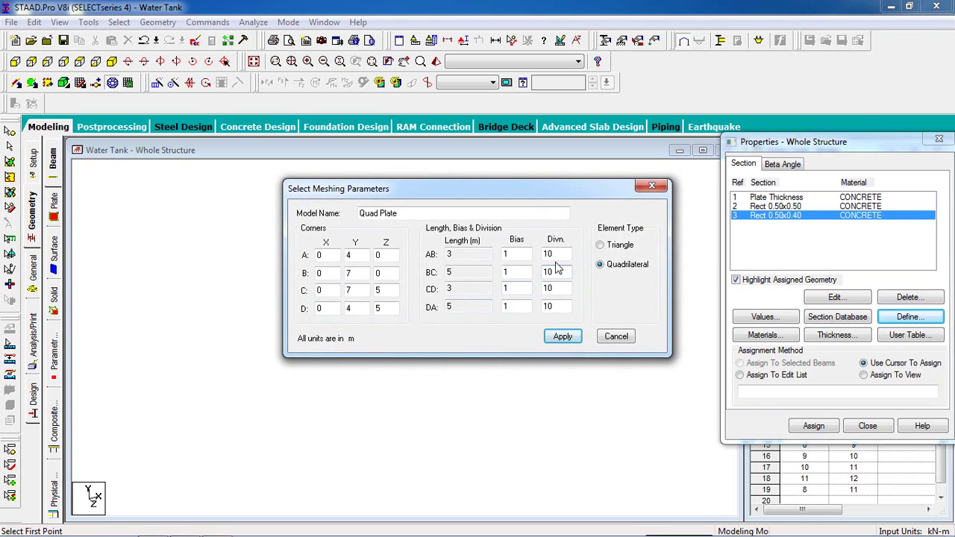
Step: Set the divisions of all four panel sides to 1 and generate the quadrilateral plate
double_click(555, 256)
type("1")
double_click(548, 273)
type("1")
double_click(545, 289)
type("1")
double_click(549, 307)
type("1")
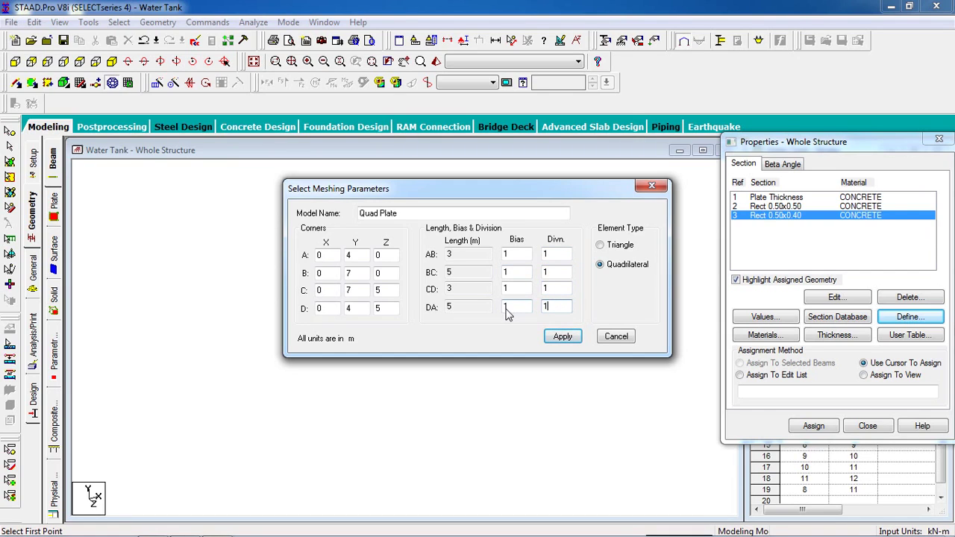
left_click(563, 337)
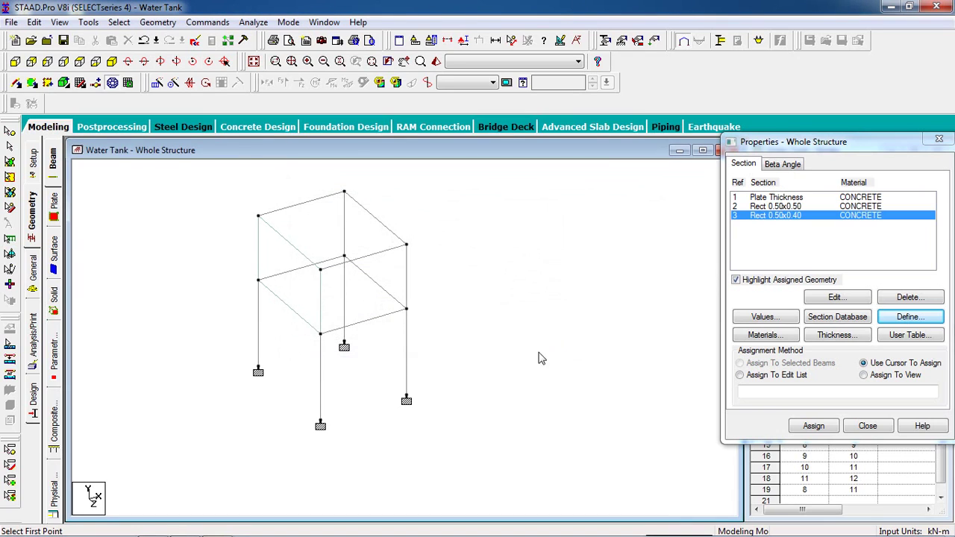
Step: Select the new plate on the X = 0 side to check its extent
left_click(9, 167)
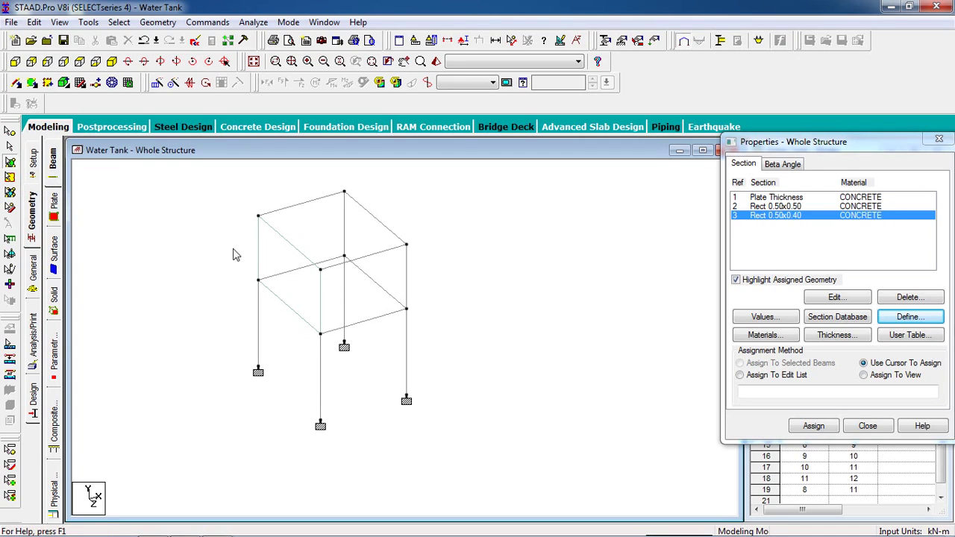
left_click(289, 276)
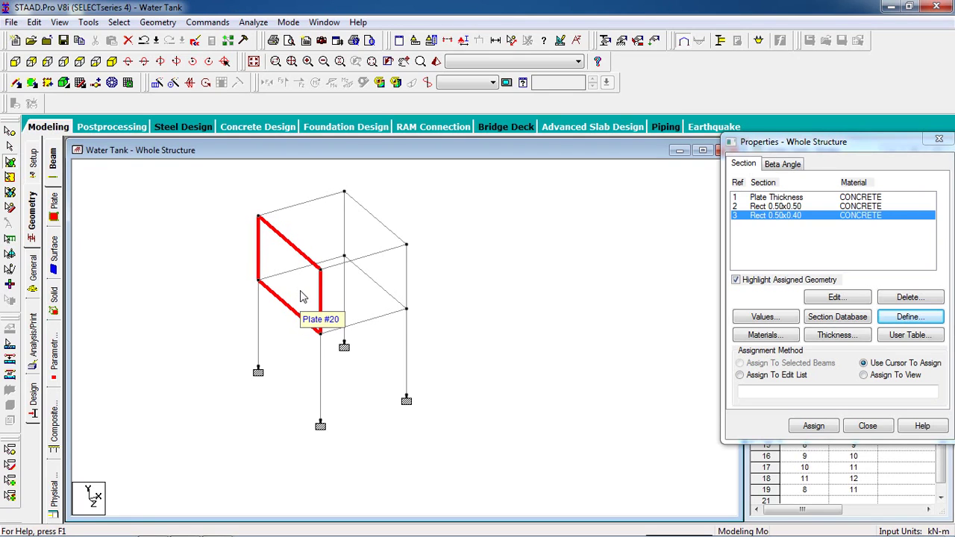
middle_click_drag(270, 326, 287, 336)
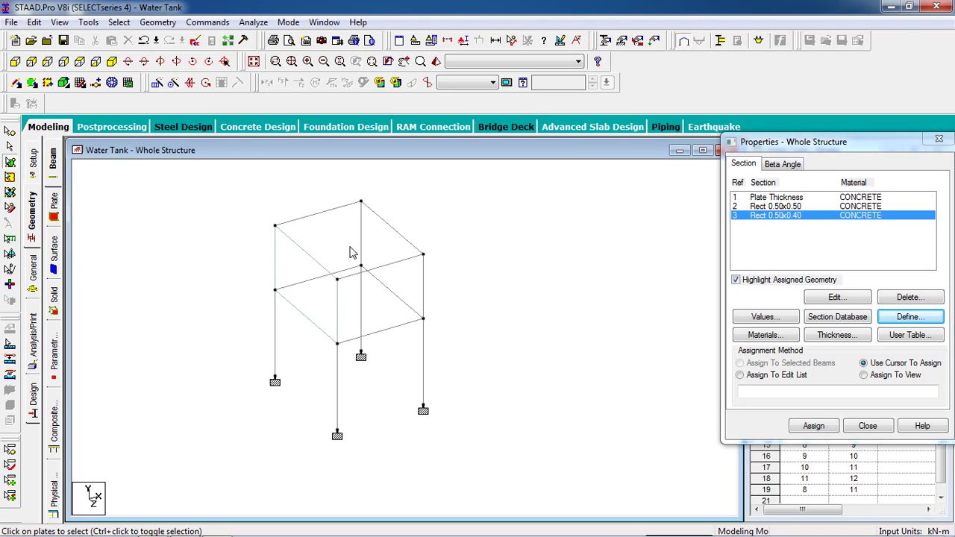
Step: Outline the Z = 0 side panel between the 4 m and 7 m levels as a surface mesh with quadrilateral meshing
left_click(112, 83)
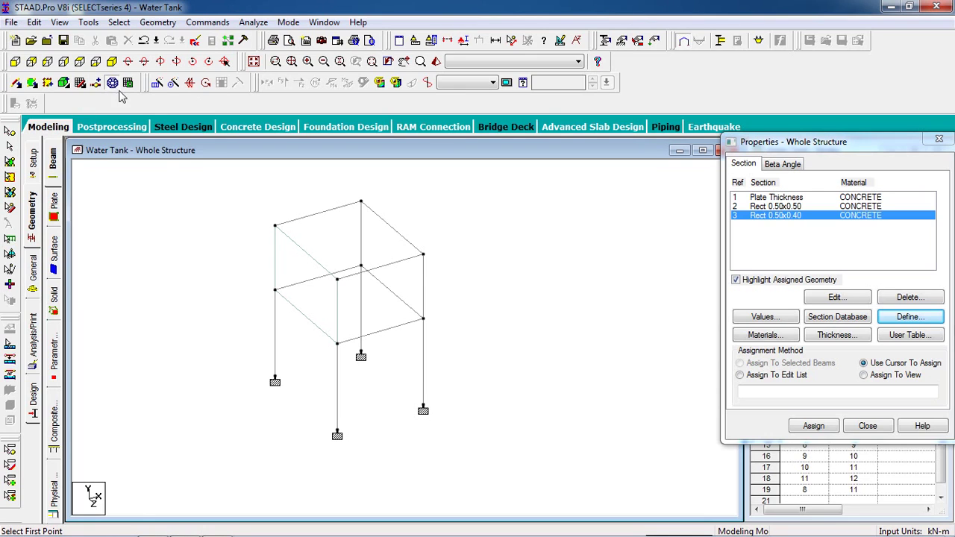
left_click(275, 224)
left_click(360, 201)
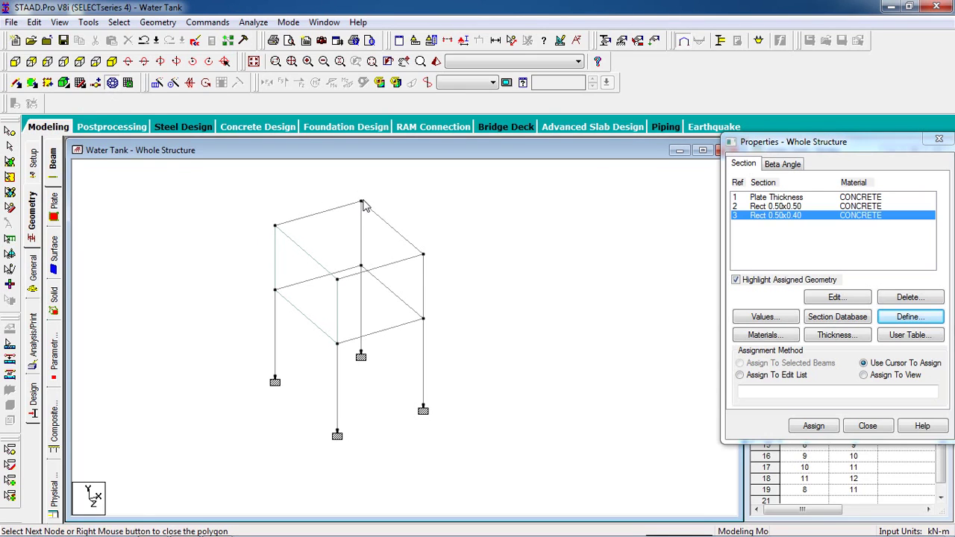
left_click(360, 266)
left_click(275, 289)
left_click(275, 225)
left_click(451, 287)
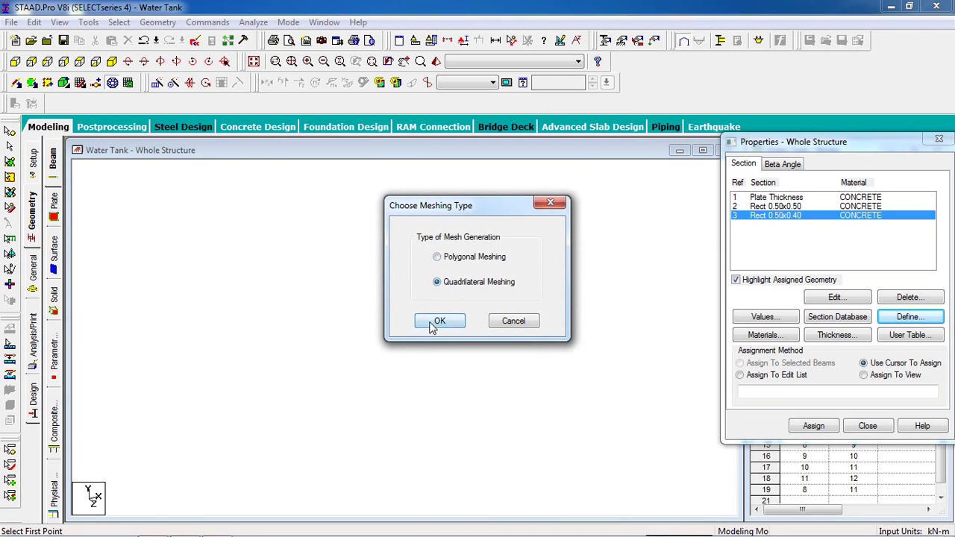
left_click(439, 321)
Step: Set all four side divisions of the Z = 0 panel to 1 and generate its quadrilateral plate
double_click(553, 254)
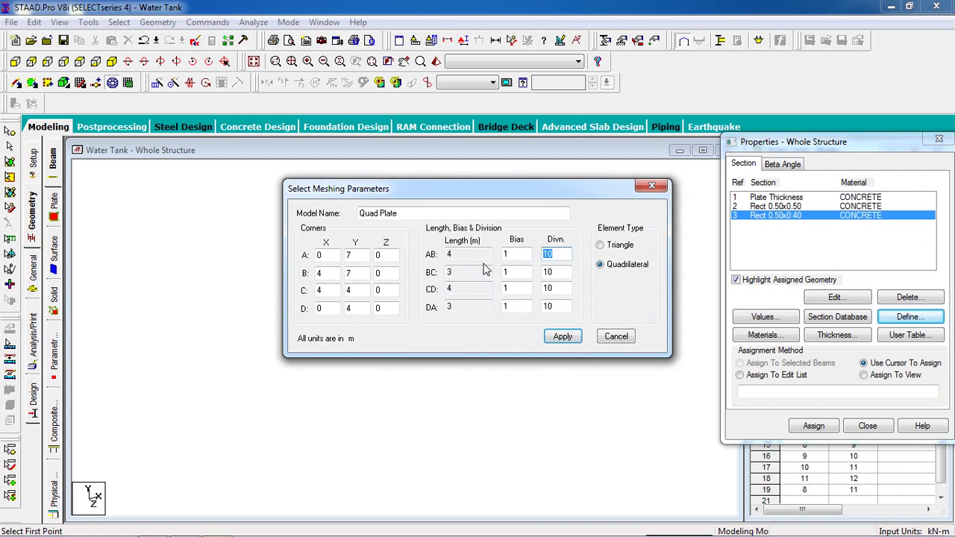
type("1")
key("Tab")
type("1")
key("Tab")
type("1")
left_click(565, 339)
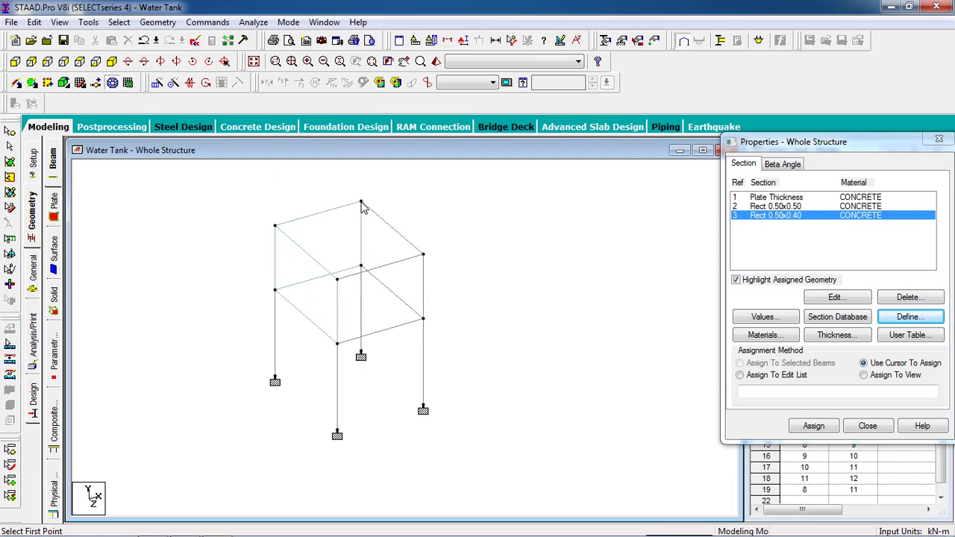
Step: Outline the X = 4 side panel between the 4 m and 7 m levels as a surface mesh with quadrilateral meshing
left_click(362, 202)
left_click(362, 267)
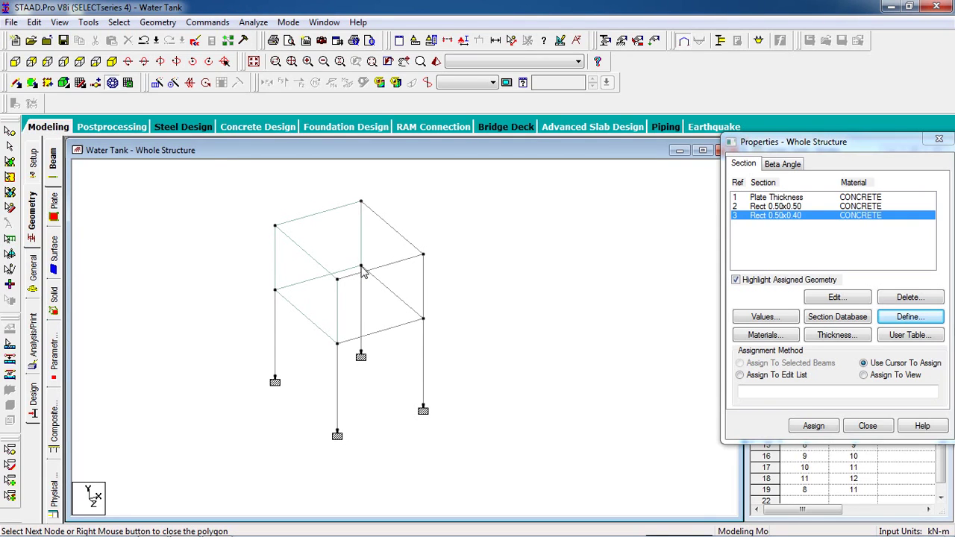
left_click(424, 255)
left_click(362, 204)
left_click(455, 283)
left_click(437, 321)
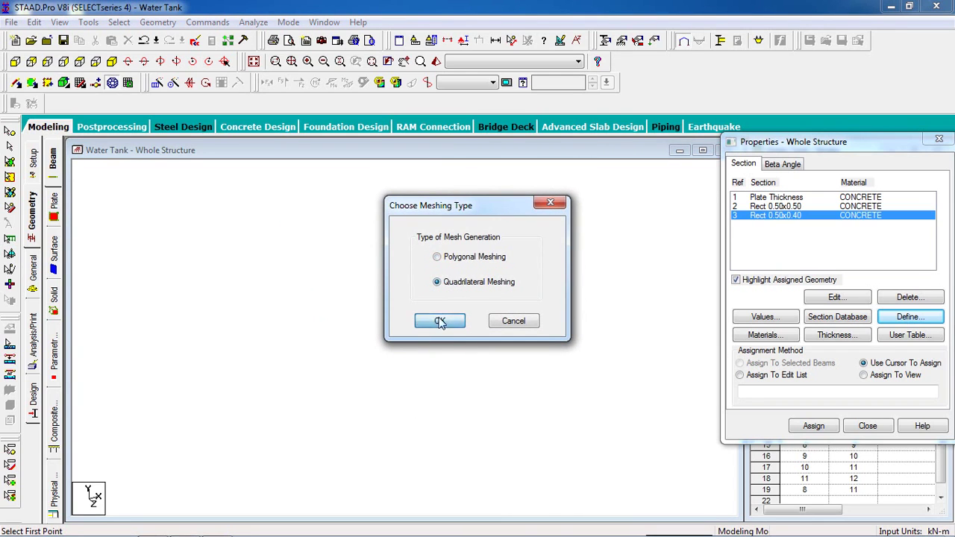
Step: Set all four side divisions of the X = 4 panel to 1 and generate its quadrilateral plate
double_click(552, 254)
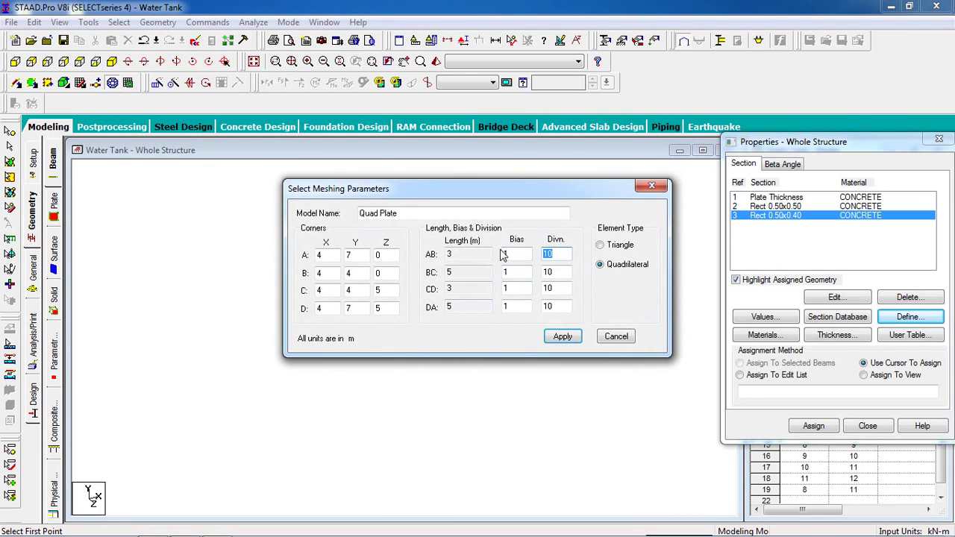
type("1")
key("Tab")
type("1")
key("Tab")
type("1")
left_click(563, 337)
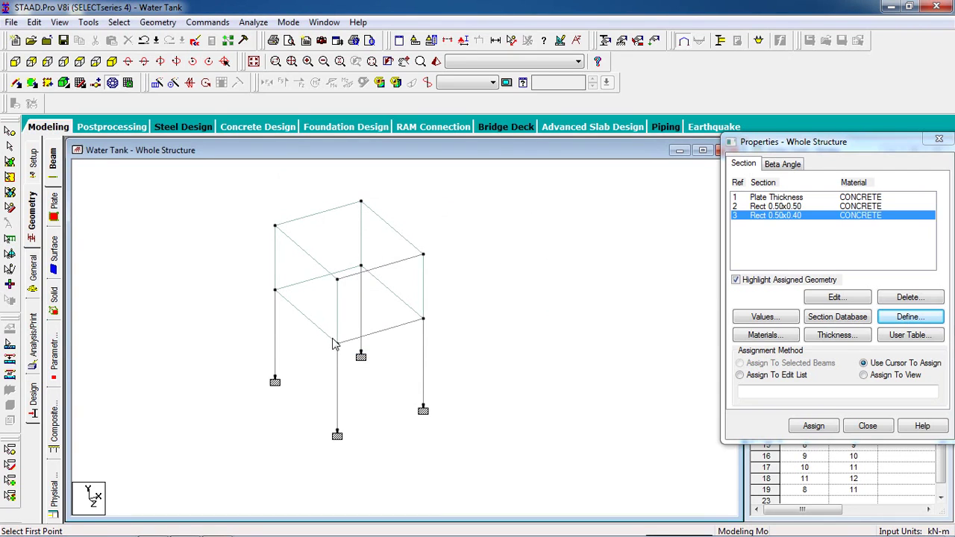
Step: Outline the Z = 5 side panel between the 4 m and 7 m levels as a surface mesh with quadrilateral meshing
left_click(338, 344)
left_click(337, 279)
left_click(423, 256)
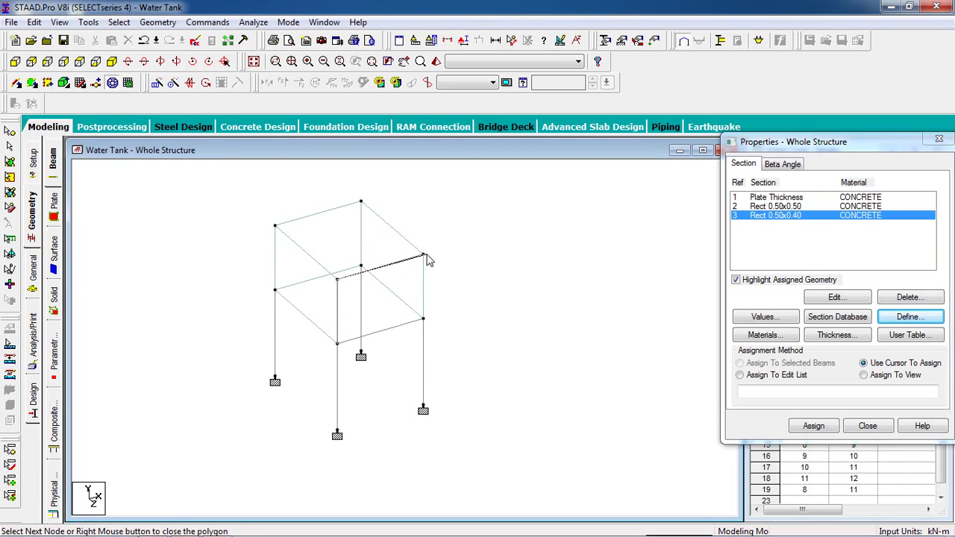
left_click(423, 319)
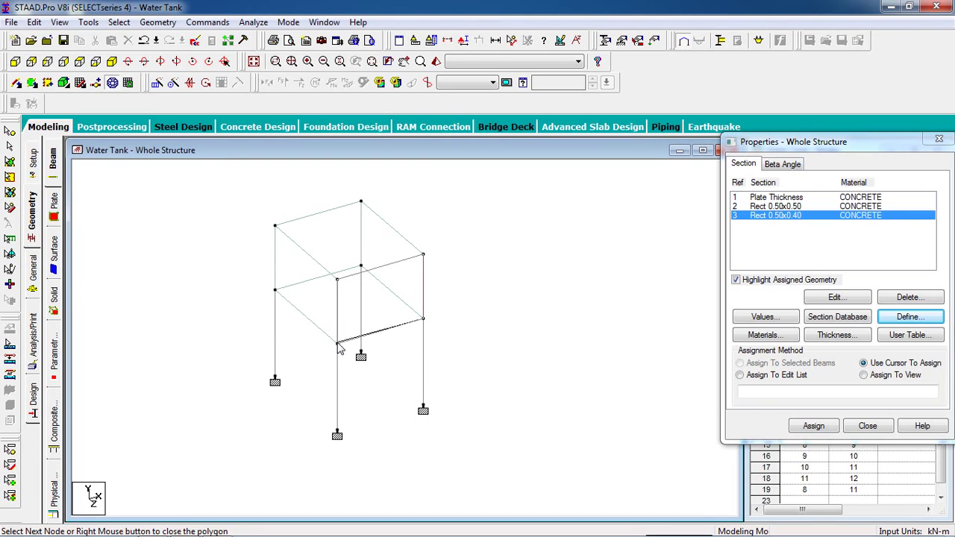
left_click(337, 344)
left_click(438, 282)
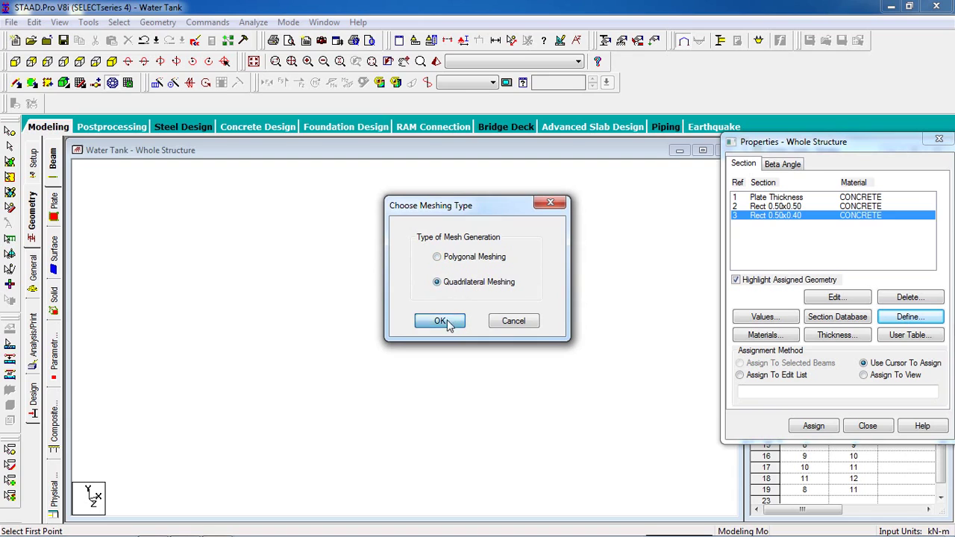
left_click(439, 321)
Step: Set all four side divisions of the Z = 5 panel to 1 and generate its quadrilateral plate
double_click(548, 254)
type("1")
key("Tab")
type("1")
key("Tab")
type("1")
key("Tab")
type("1")
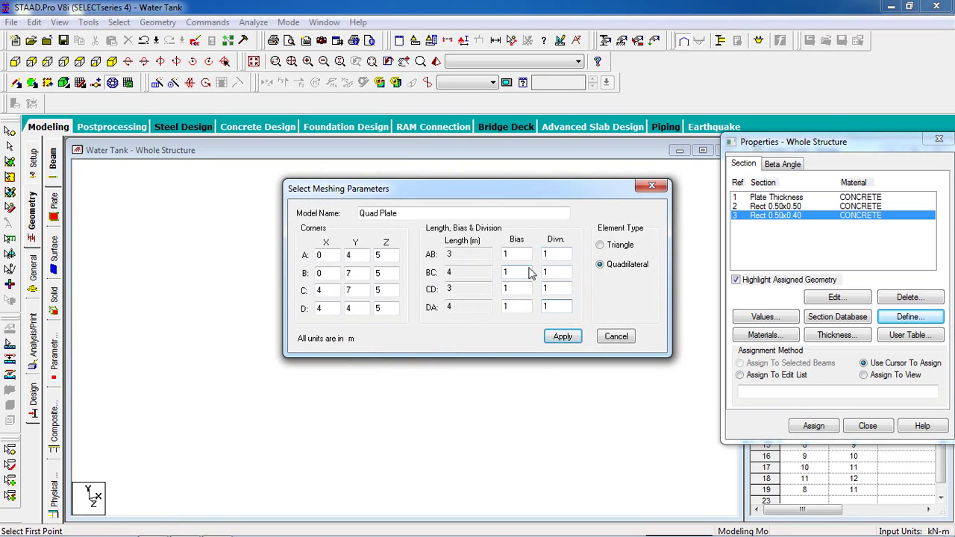
left_click(558, 338)
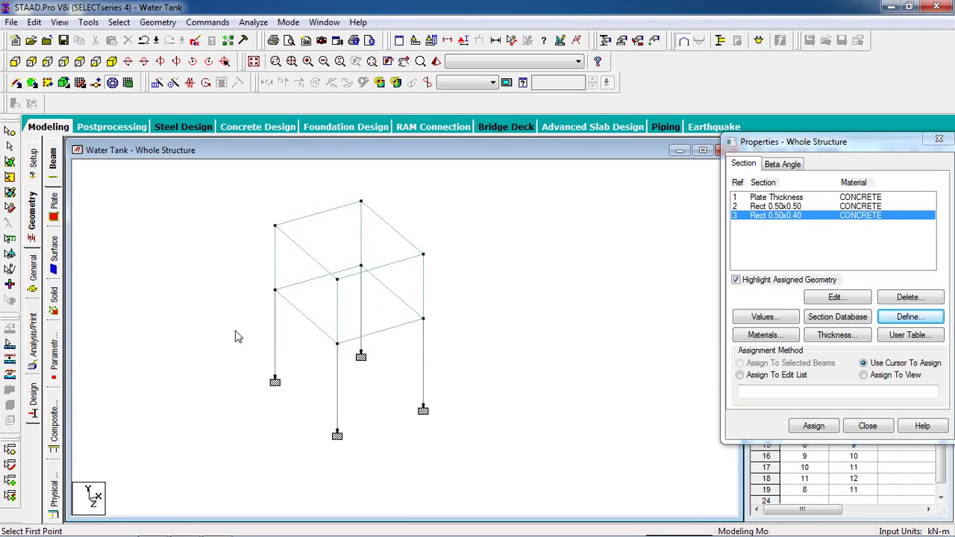
Step: Outline the tank floor panel at the 4 m level as a surface mesh with quadrilateral meshing
left_click(338, 346)
left_click(275, 290)
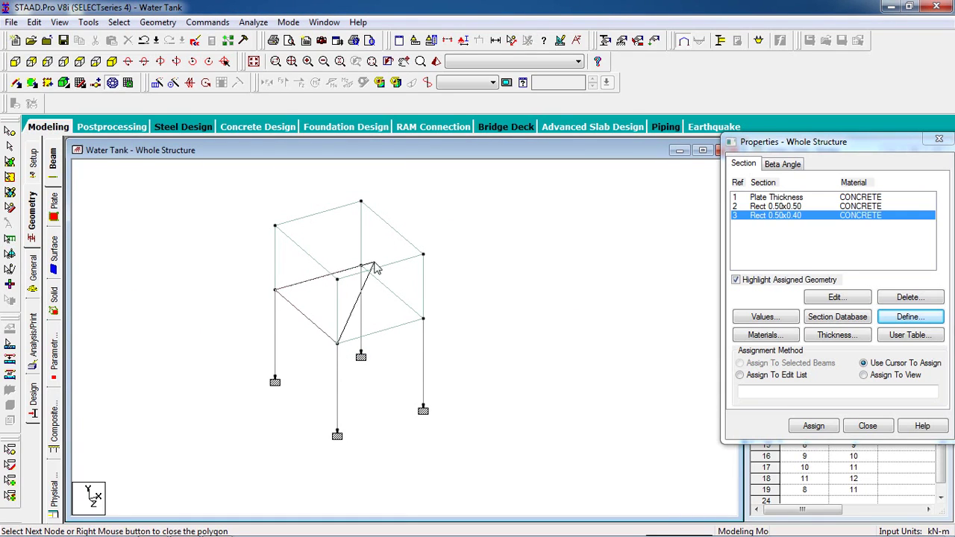
left_click(361, 267)
left_click(422, 315)
left_click(339, 344)
left_click(442, 280)
left_click(439, 315)
Step: Set all four side divisions of the tank floor panel to 1 and generate its quadrilateral plate
double_click(551, 255)
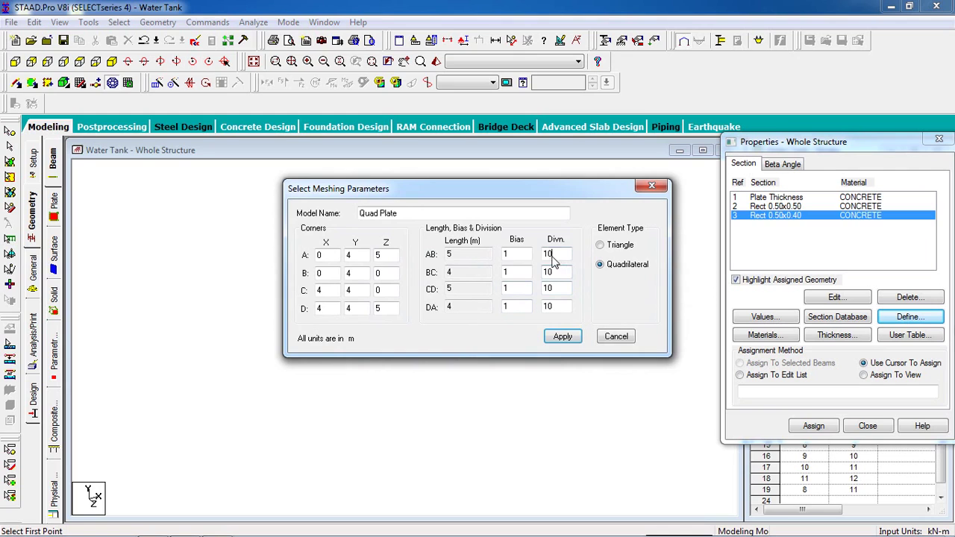
type("1")
key("Tab")
type("1")
key("Tab")
type("1")
key("Tab")
type("1")
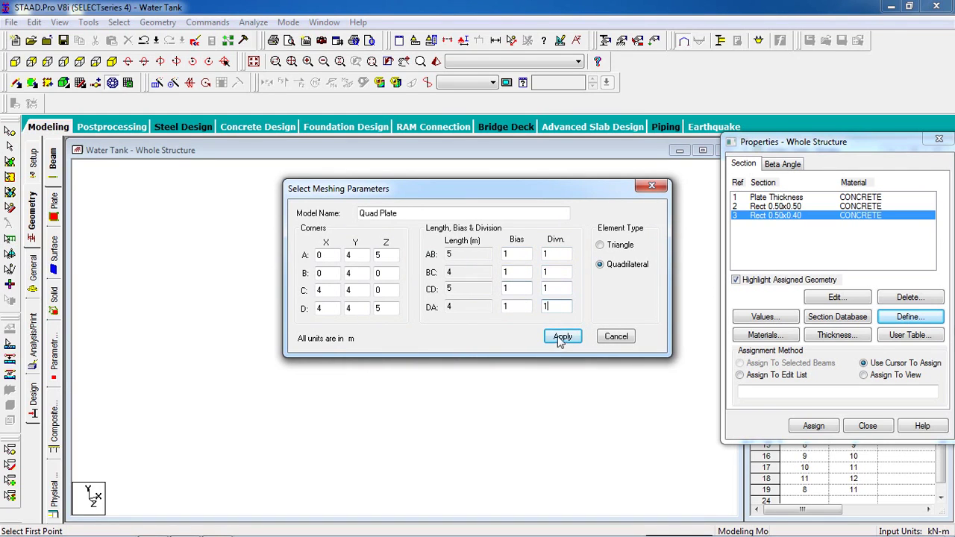
left_click(561, 337)
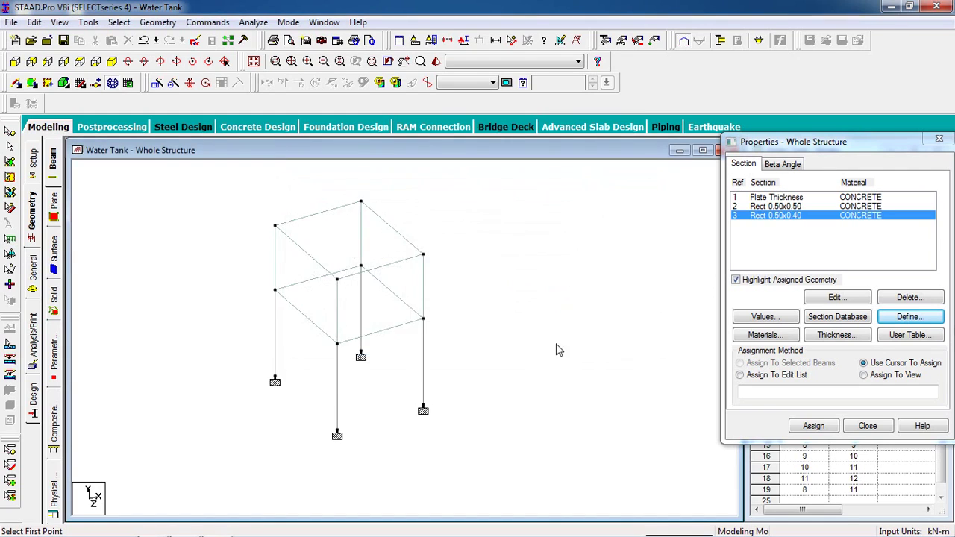
Step: Assign the Plate Thickness property to all the tank's wall and floor plates
left_click(9, 161)
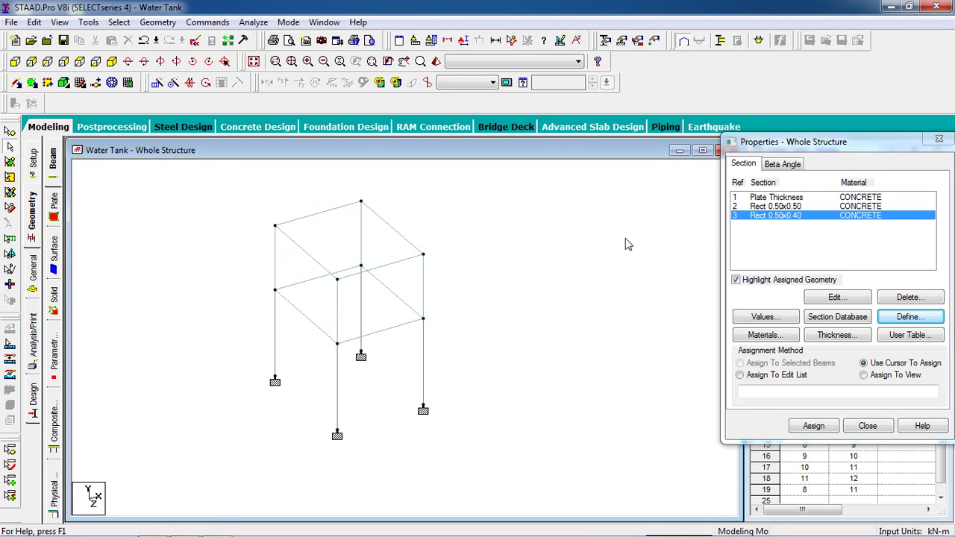
left_click(808, 197)
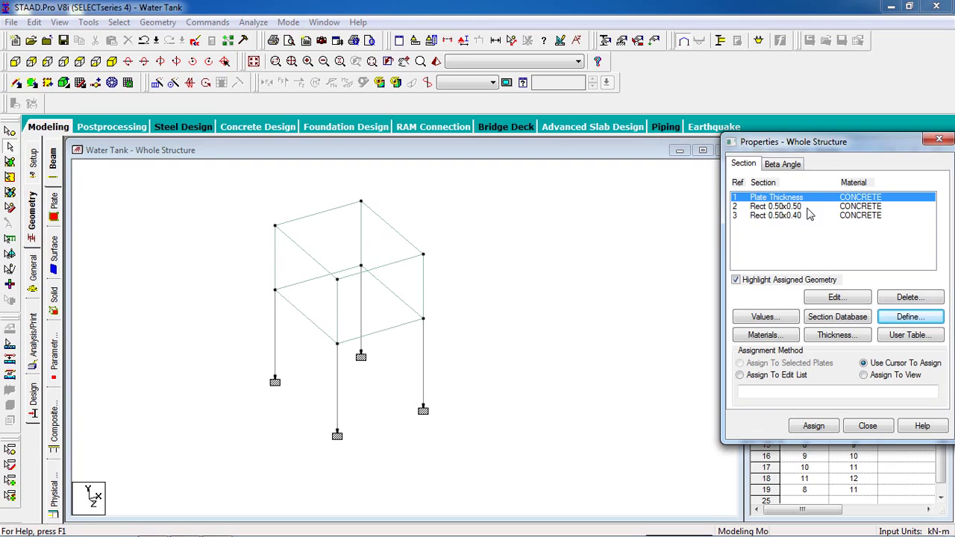
left_click(14, 163)
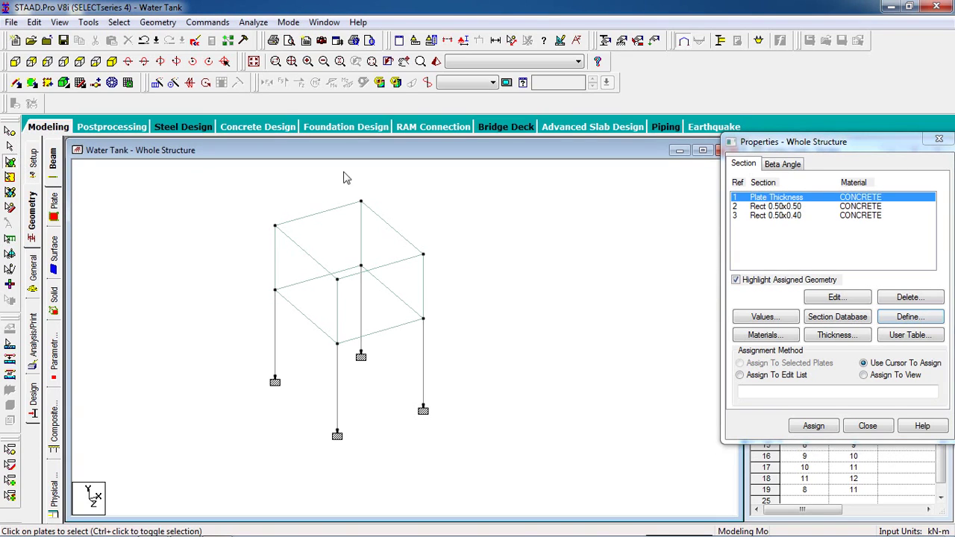
left_click_drag(568, 176, 243, 384)
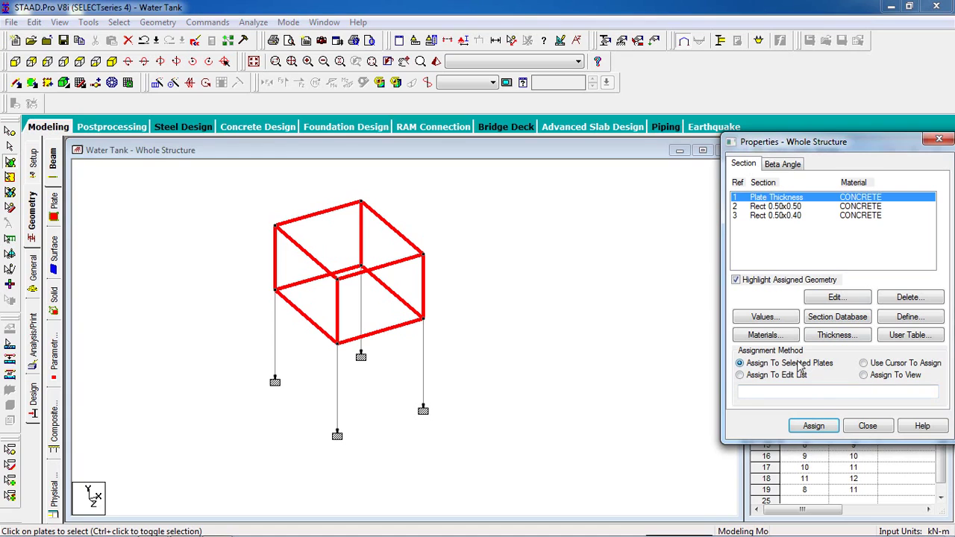
left_click(811, 426)
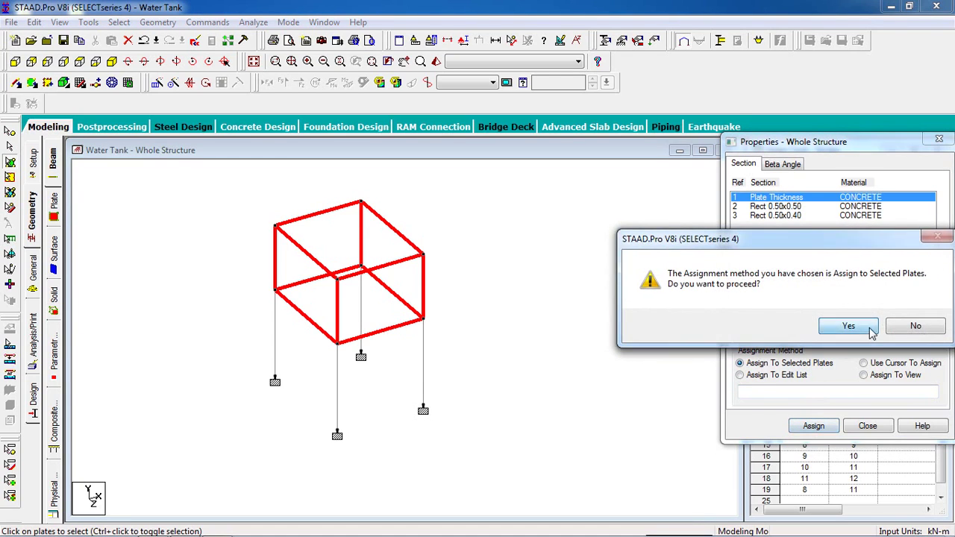
left_click(789, 324)
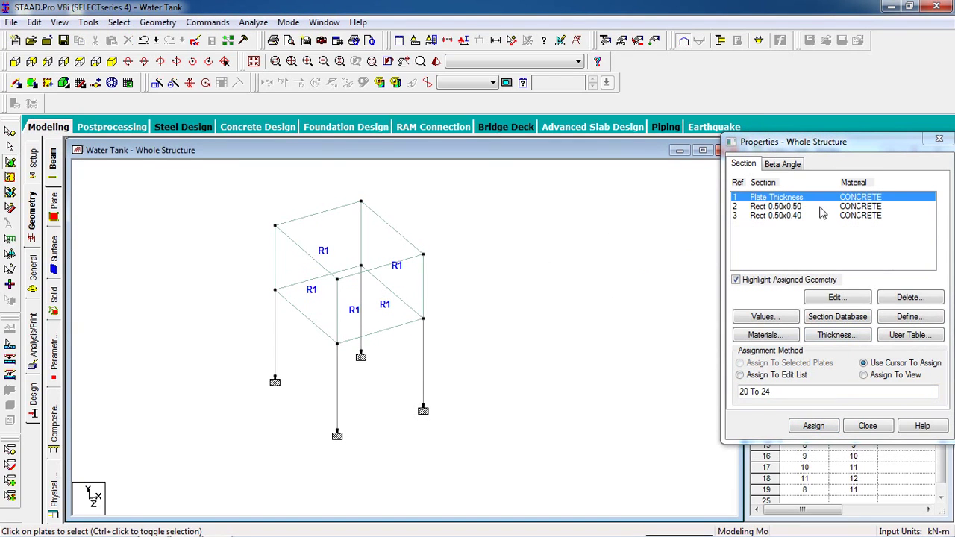
Step: Assign the Rect 0.50x0.50 concrete section to all columns, both below and above the 4 m level
left_click(816, 209)
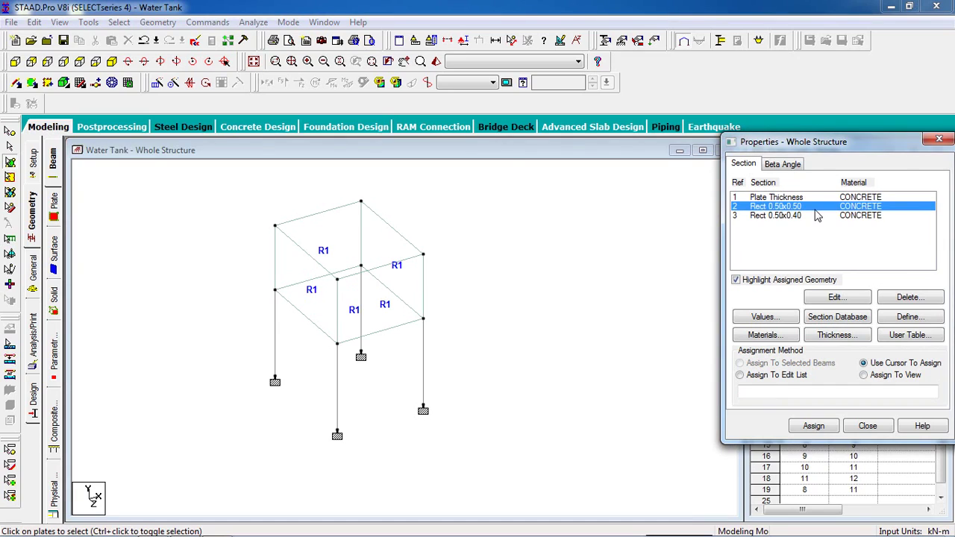
left_click(10, 147)
left_click(15, 61)
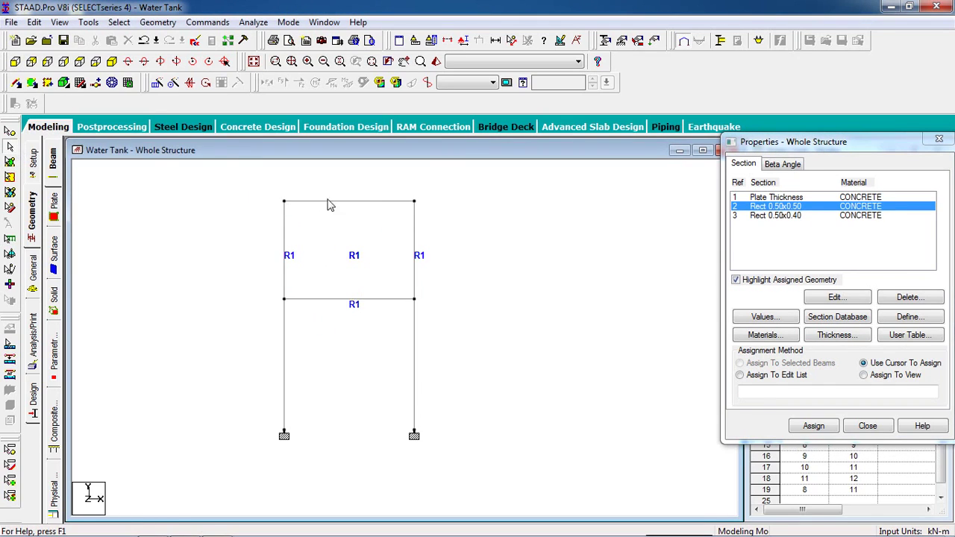
left_click_drag(416, 229, 197, 256)
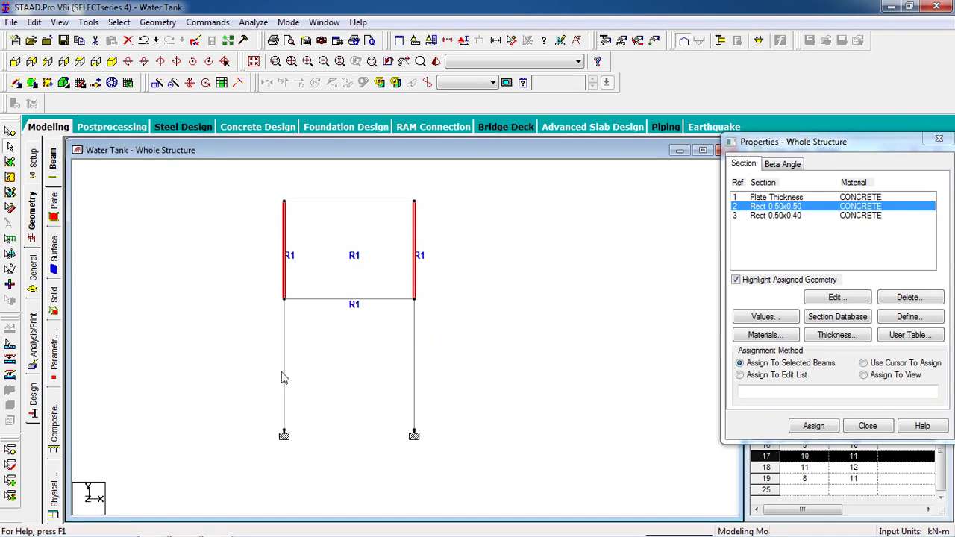
left_click_drag(198, 417, 198, 418, "ctrl")
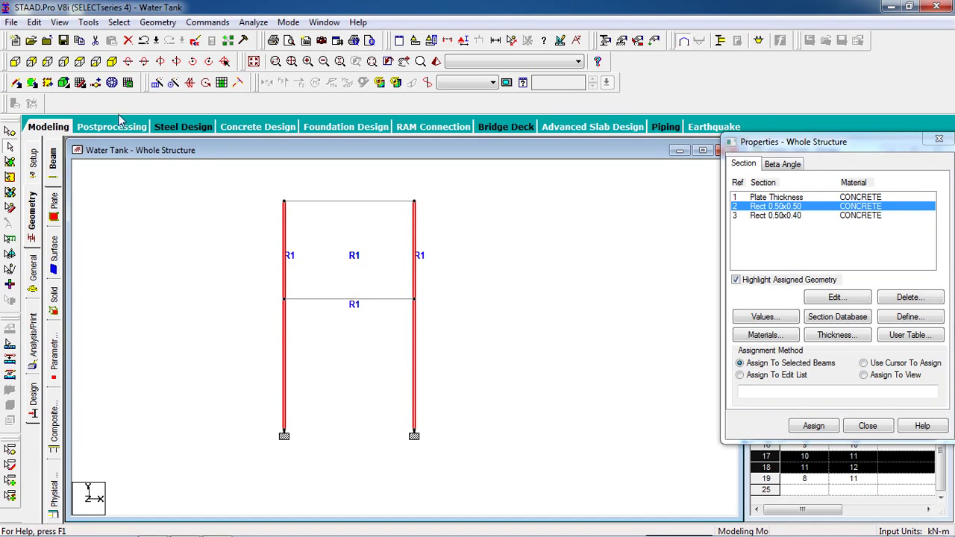
left_click(112, 62)
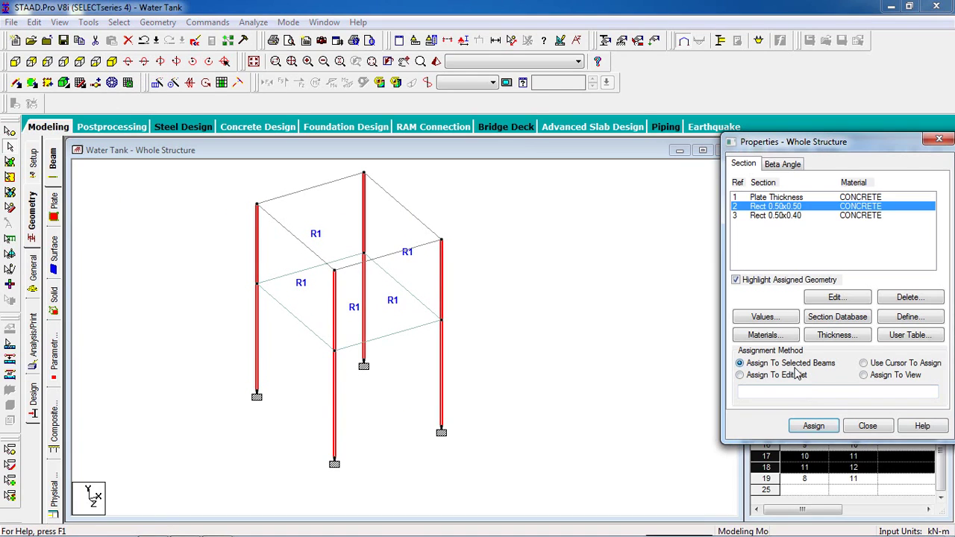
left_click(813, 425)
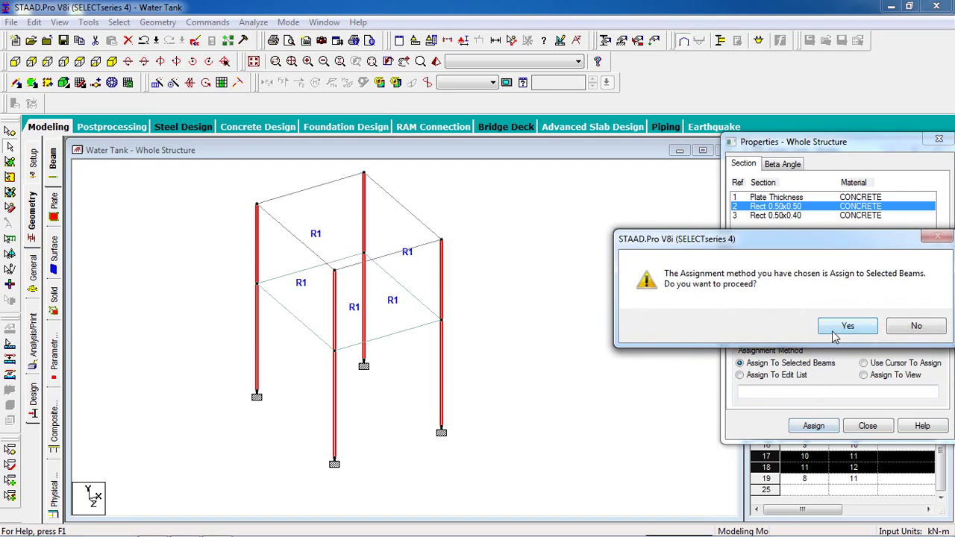
left_click(847, 324)
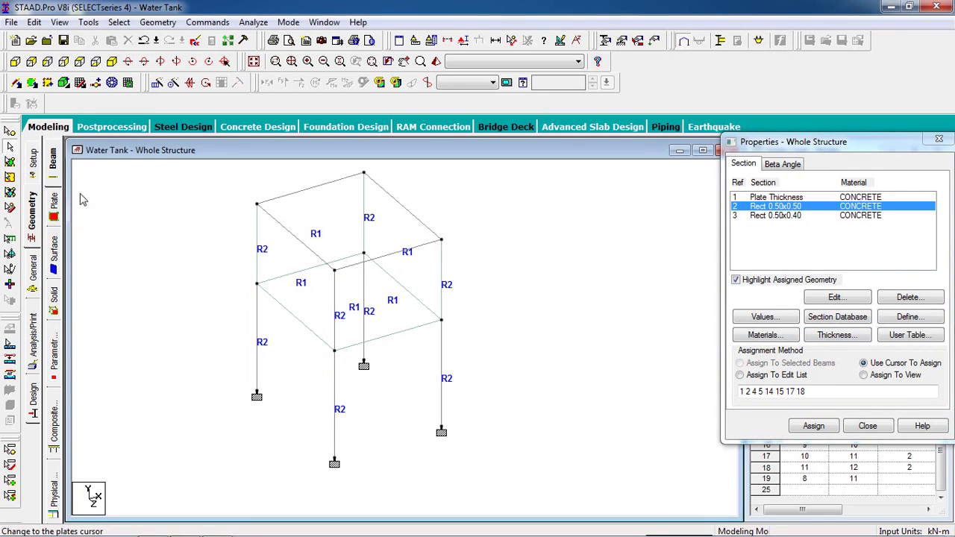
middle_click_drag(138, 243, 141, 246)
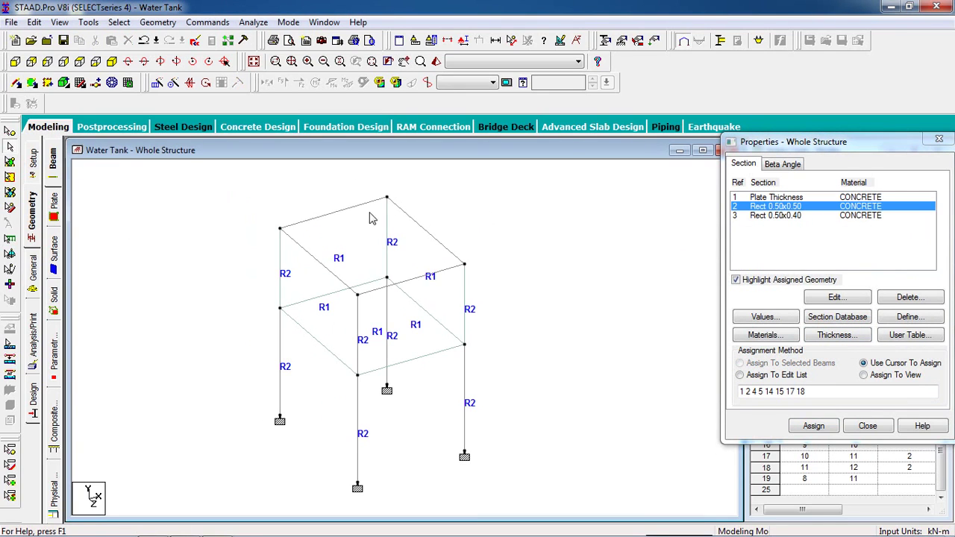
left_click(15, 61)
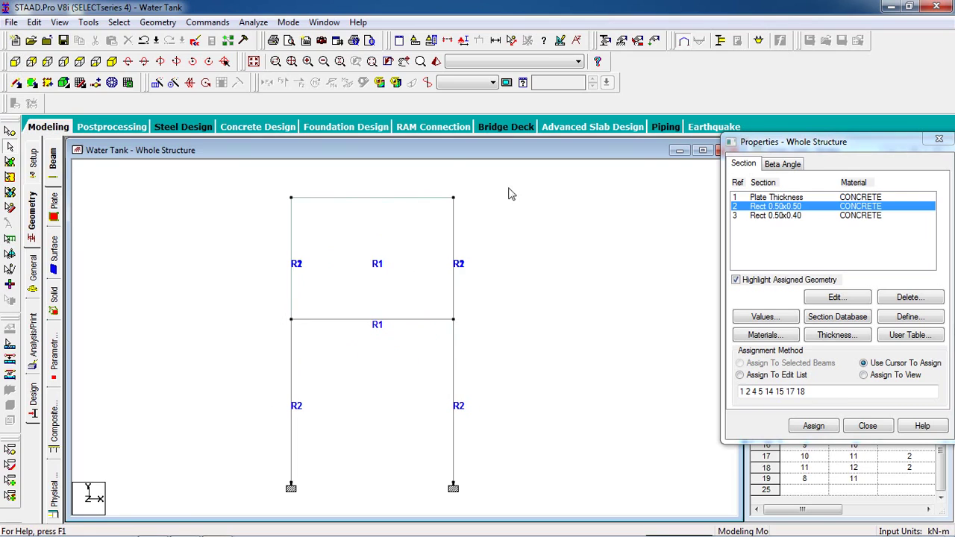
left_click_drag(261, 215, 255, 214)
left_click_drag(496, 307, 187, 324)
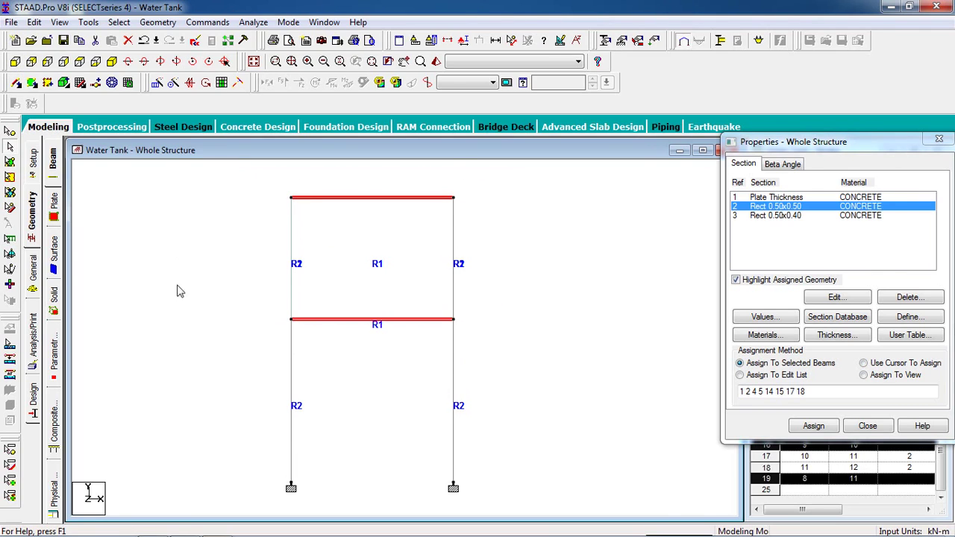
left_click(114, 65)
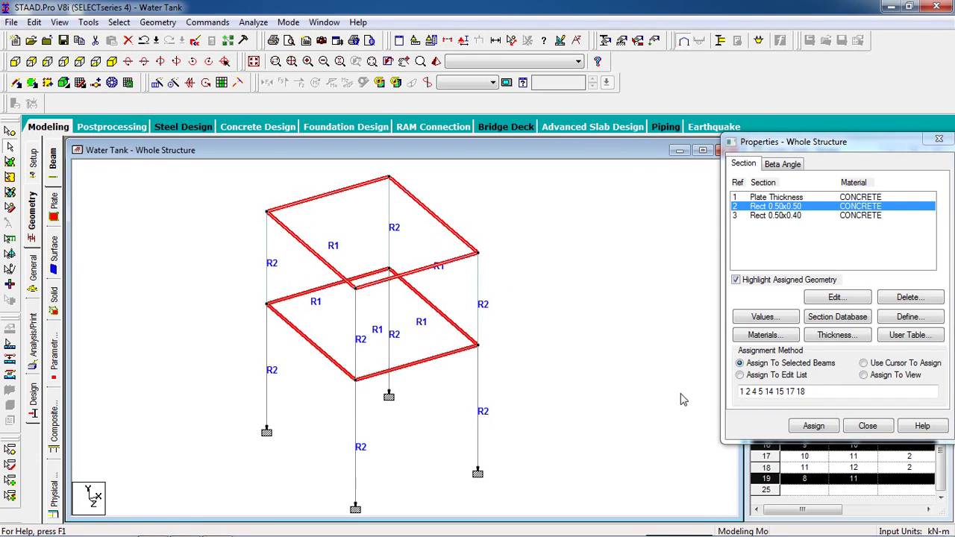
scroll(594, 410, "down", 1)
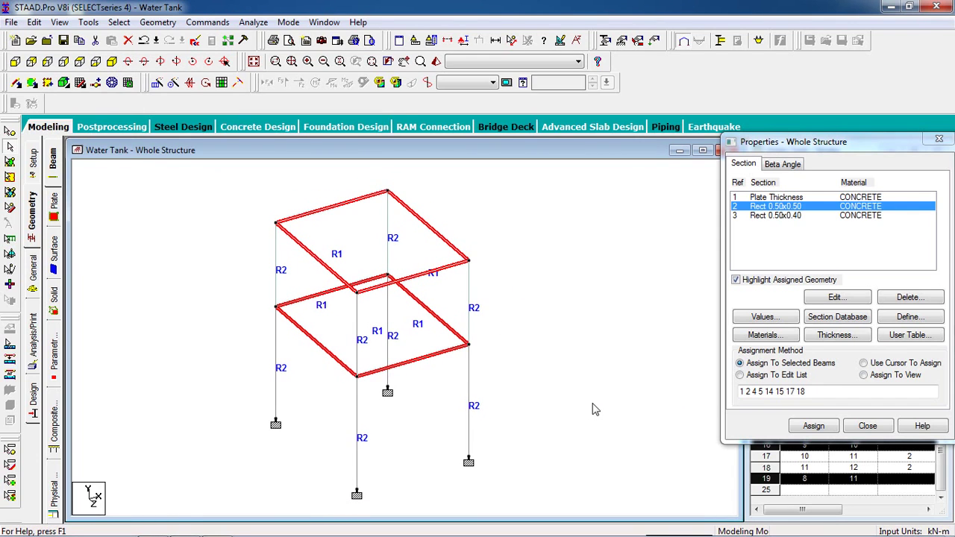
Step: Assign the Rect 0.50x0.40 concrete section to all horizontal beams at the 4 m level and around the tank top
left_click(827, 216)
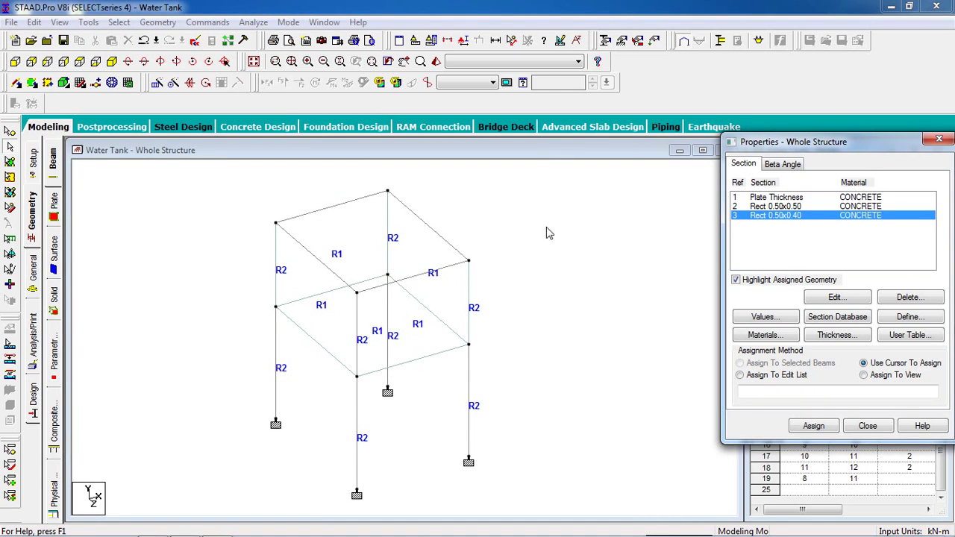
left_click(16, 61)
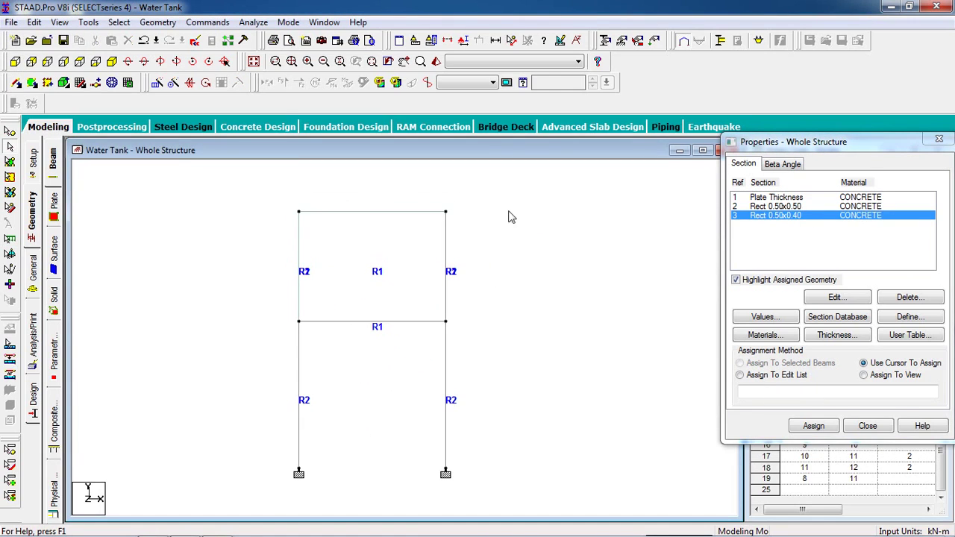
left_click_drag(464, 190, 216, 218)
left_click_drag(488, 311, 220, 357)
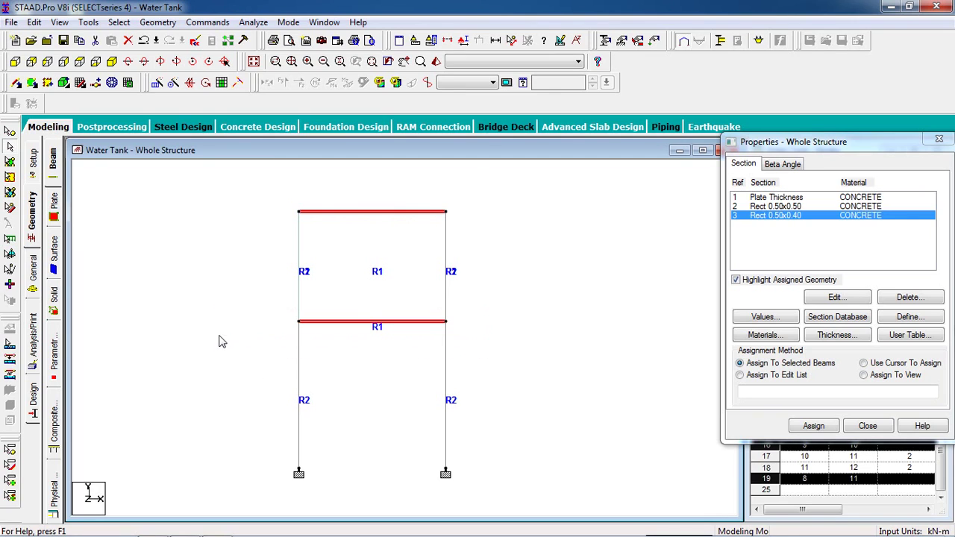
left_click(112, 62)
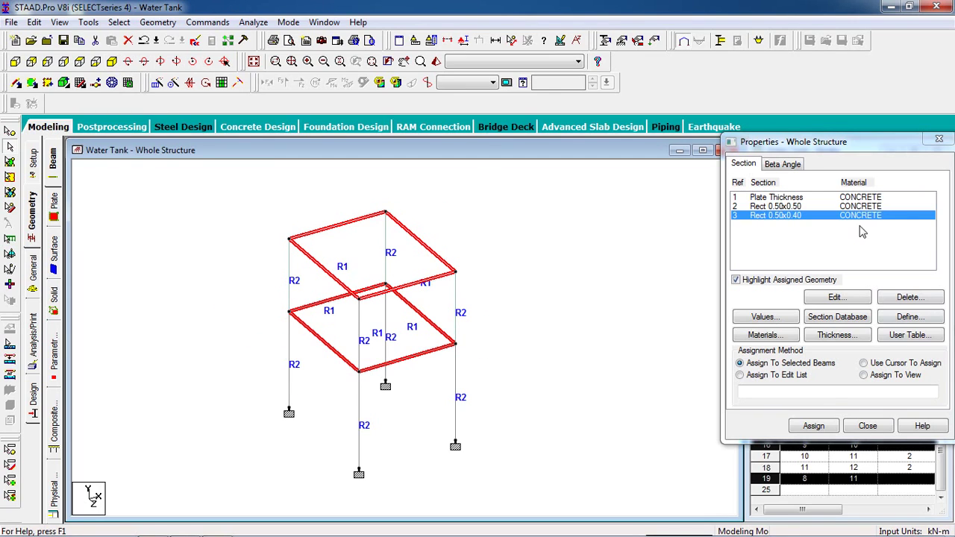
left_click(813, 426)
left_click(848, 326)
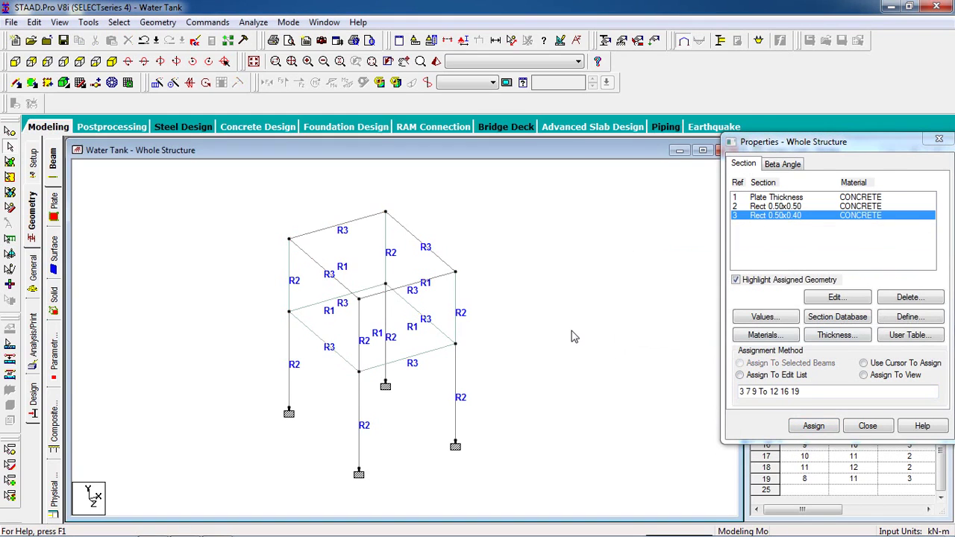
Step: Inspect the tank's columns, beams, walls and floor from several angles in a 3D rendered view and close it
left_click(433, 63)
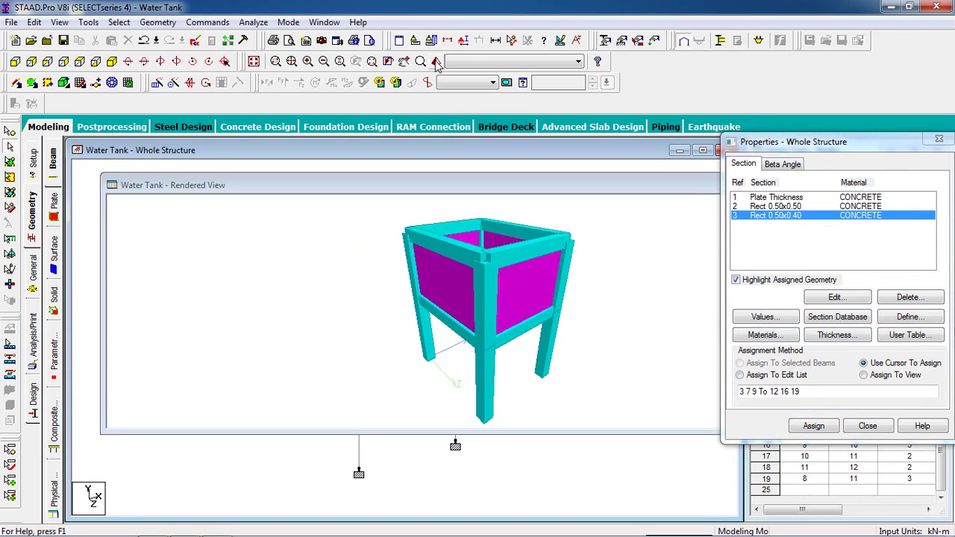
left_click_drag(506, 355, 522, 339)
left_click_drag(461, 334, 544, 363)
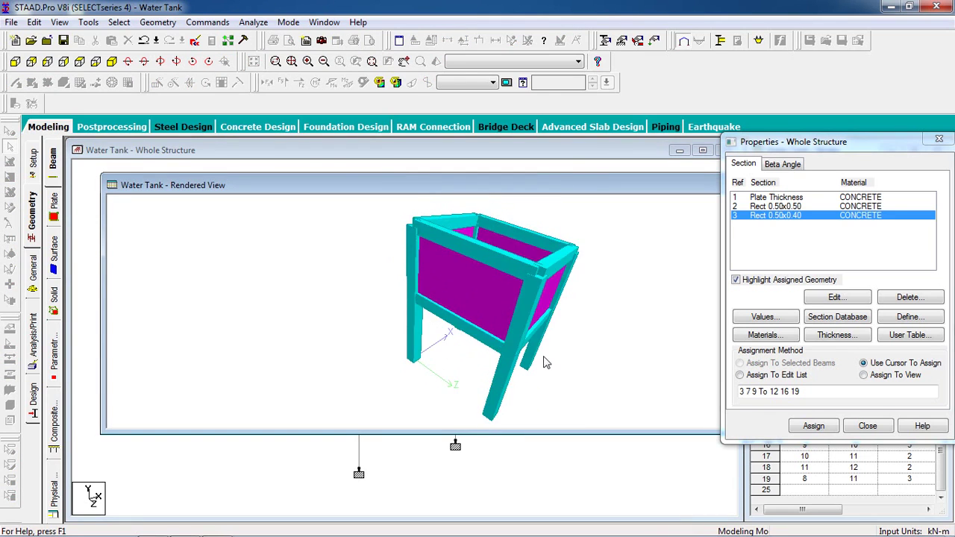
left_click_drag(387, 266, 430, 249)
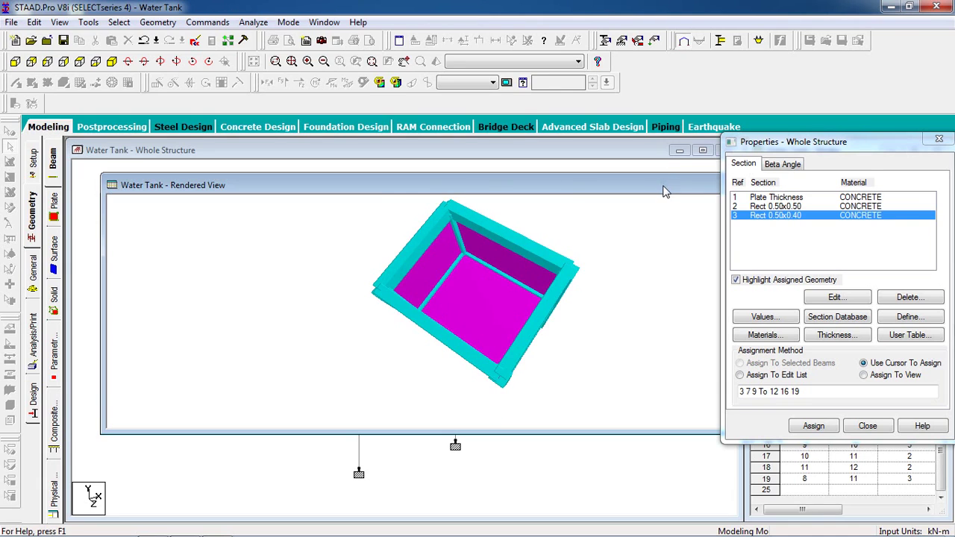
left_click_drag(667, 192, 359, 193)
left_click(540, 186)
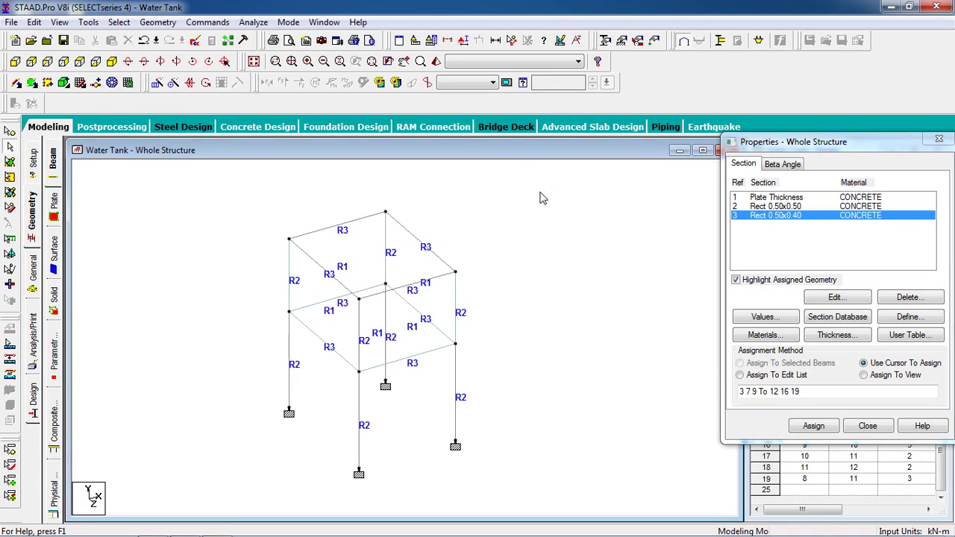
Step: Create primary load case 1 with loading type Dead and the title Dead
left_click(654, 41)
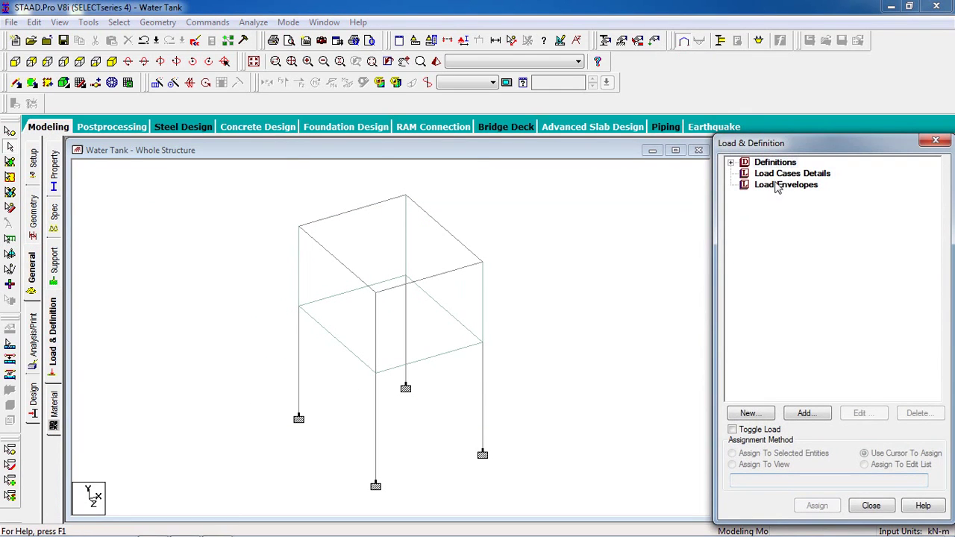
left_click(776, 175)
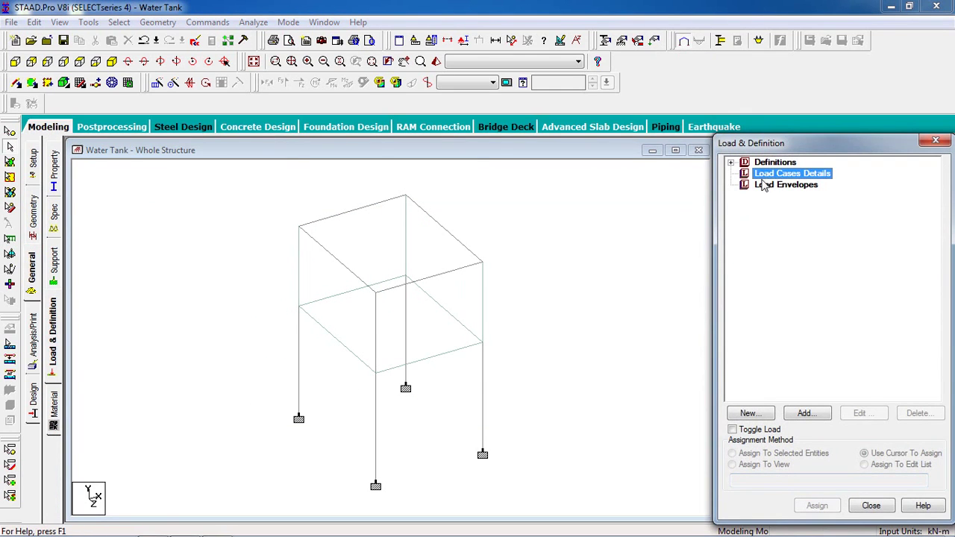
left_click(805, 413)
left_click(508, 197)
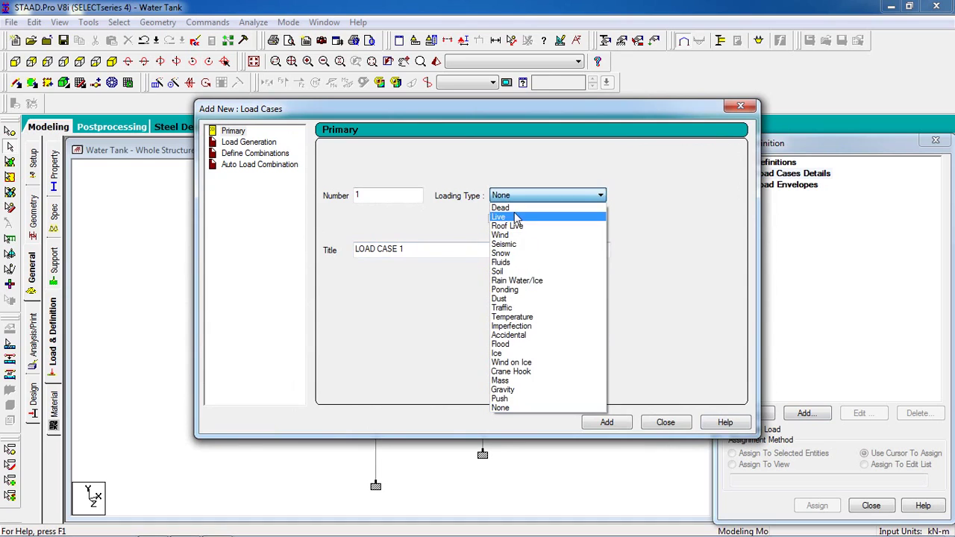
left_click(516, 212)
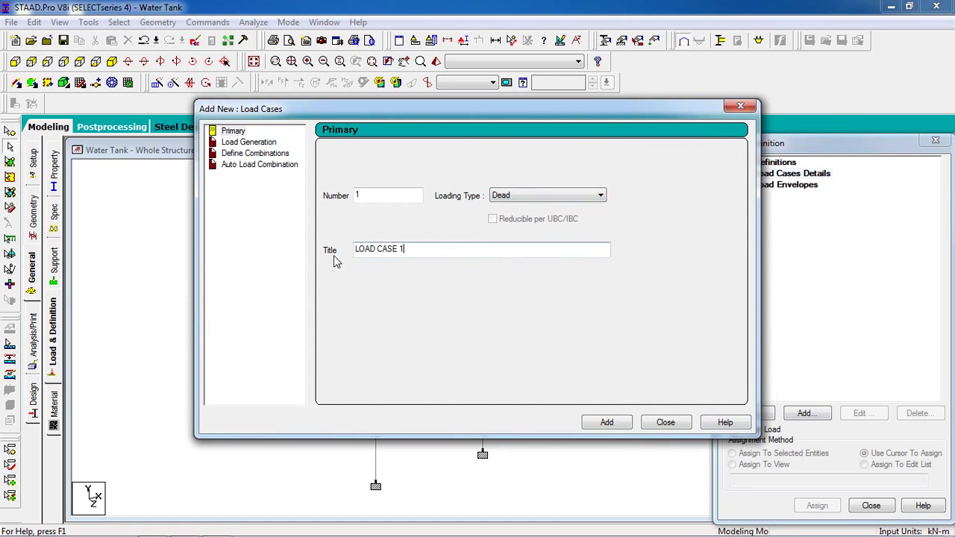
key("Tab")
type("D")
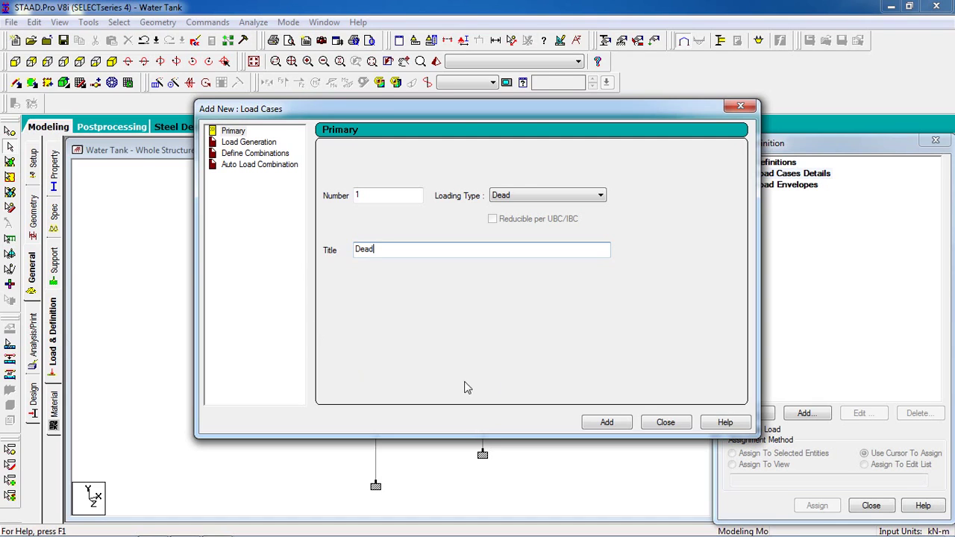
left_click(589, 422)
Step: Create primary load case 2 with loading type Live and the title Live
left_click(550, 196)
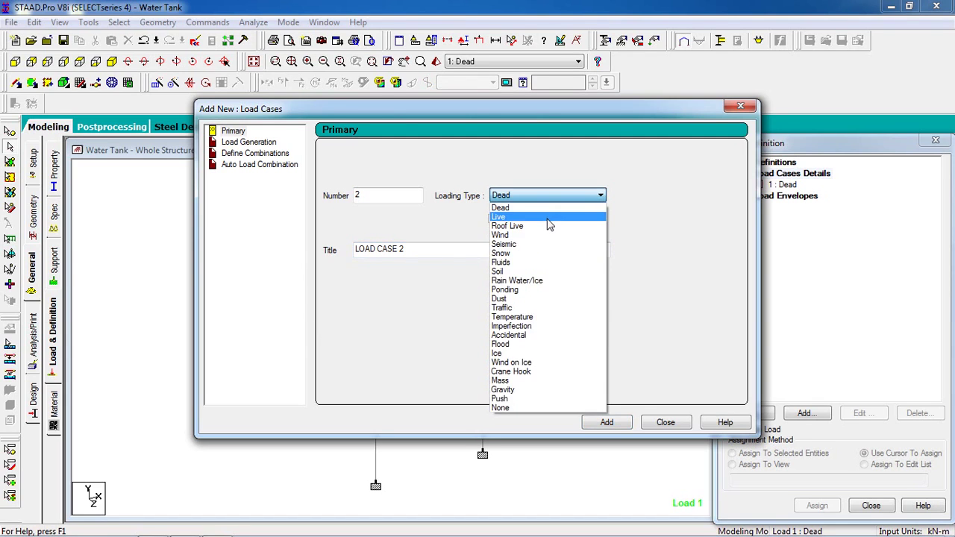
left_click(548, 214)
left_click_drag(458, 252, 197, 269)
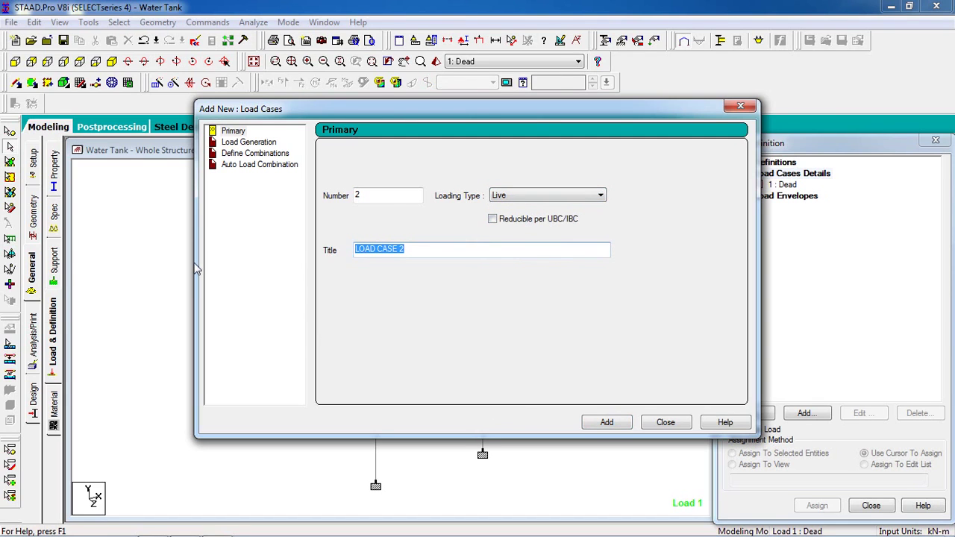
type("Live")
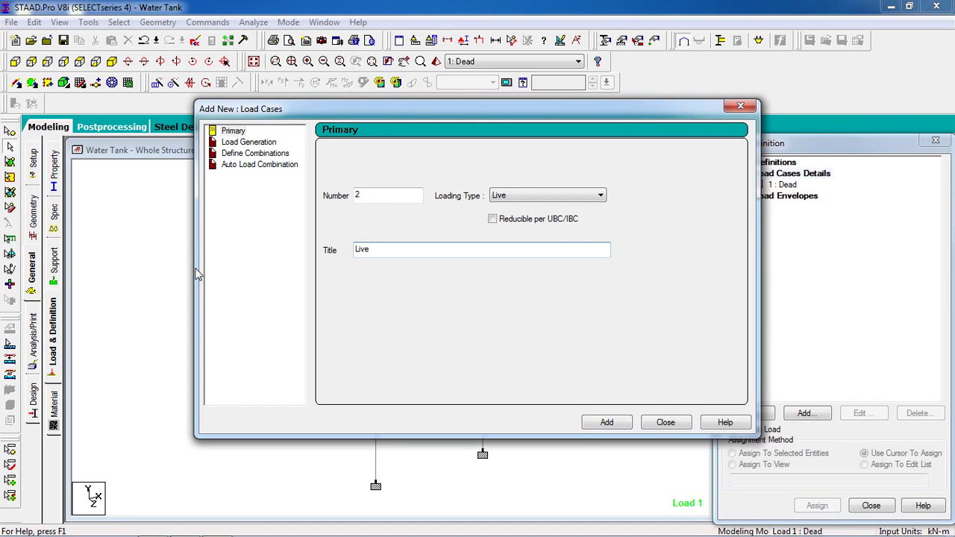
left_click(602, 422)
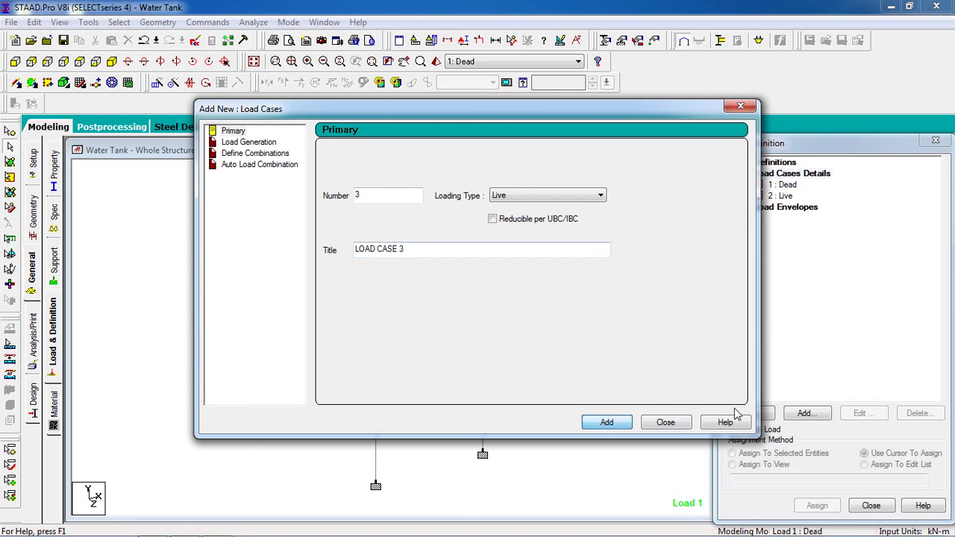
left_click(666, 422)
Step: Add a selfweight load in the Y direction with factor -1 to the Dead load case
left_click(784, 185)
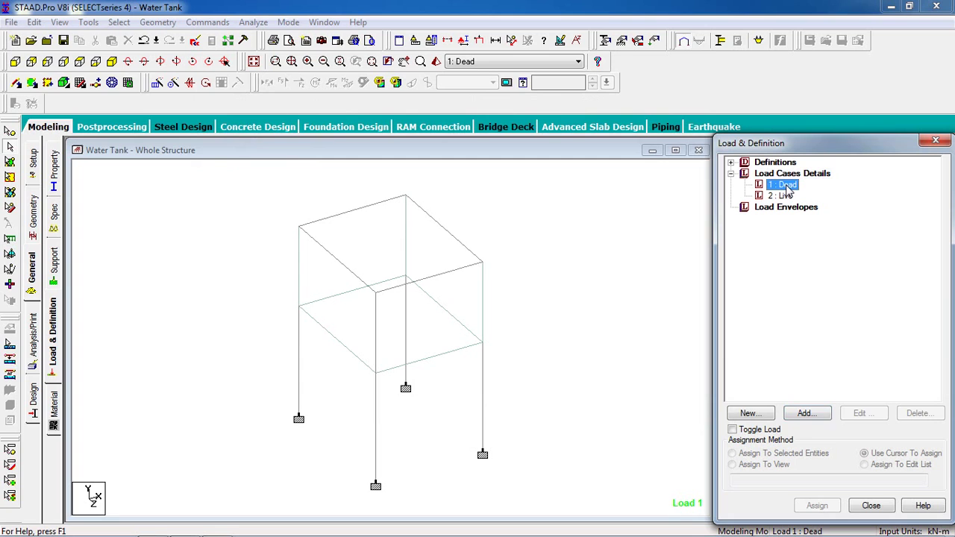
left_click(806, 413)
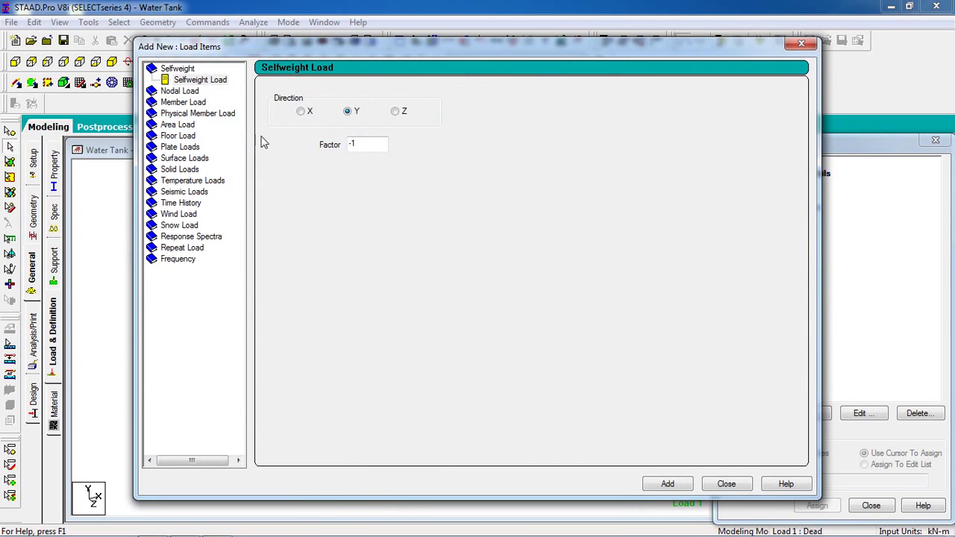
left_click(667, 484)
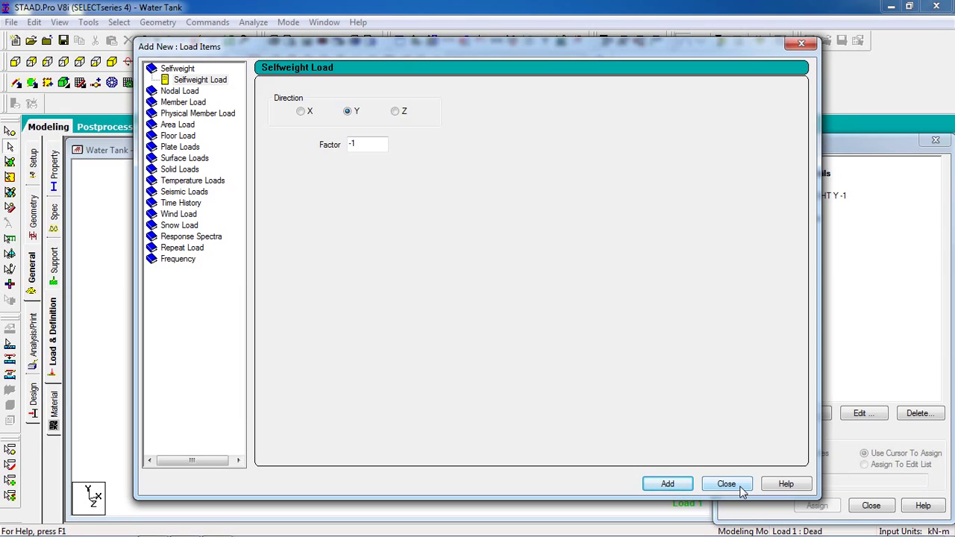
left_click_drag(359, 43, 583, 74)
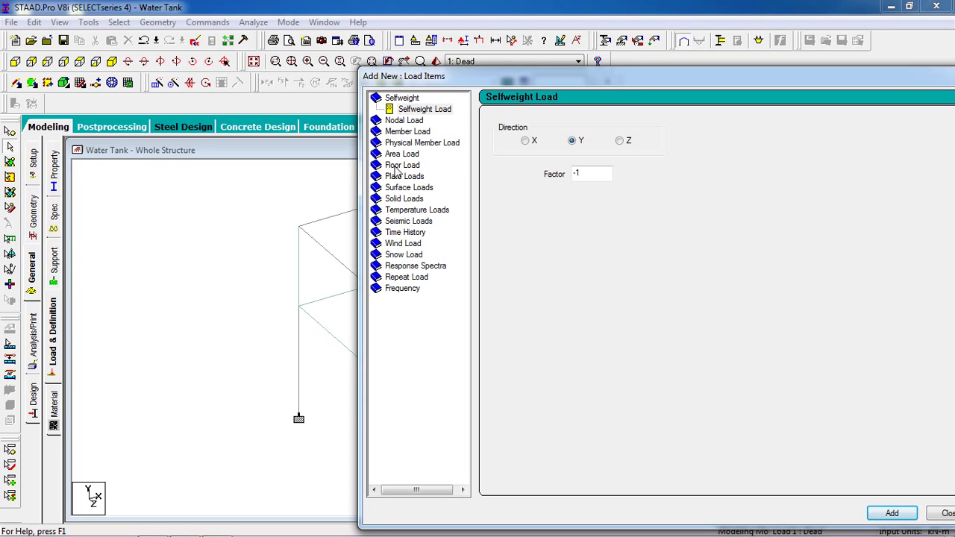
left_click(406, 177)
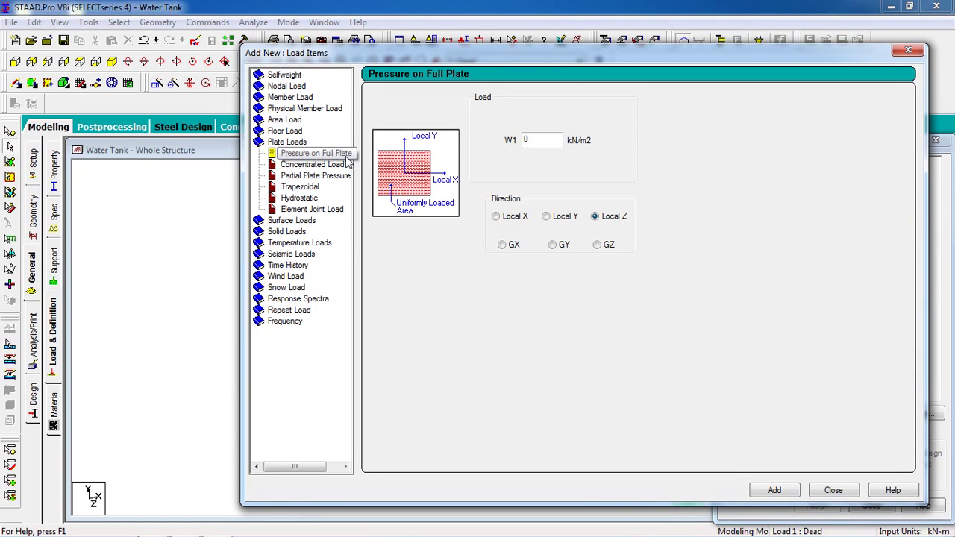
left_click_drag(540, 58, 433, 44)
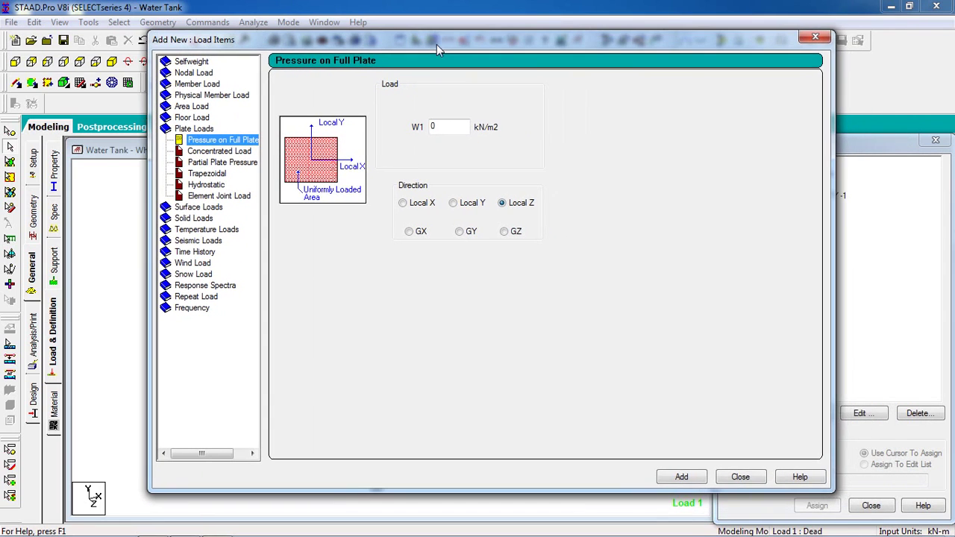
left_click(741, 478)
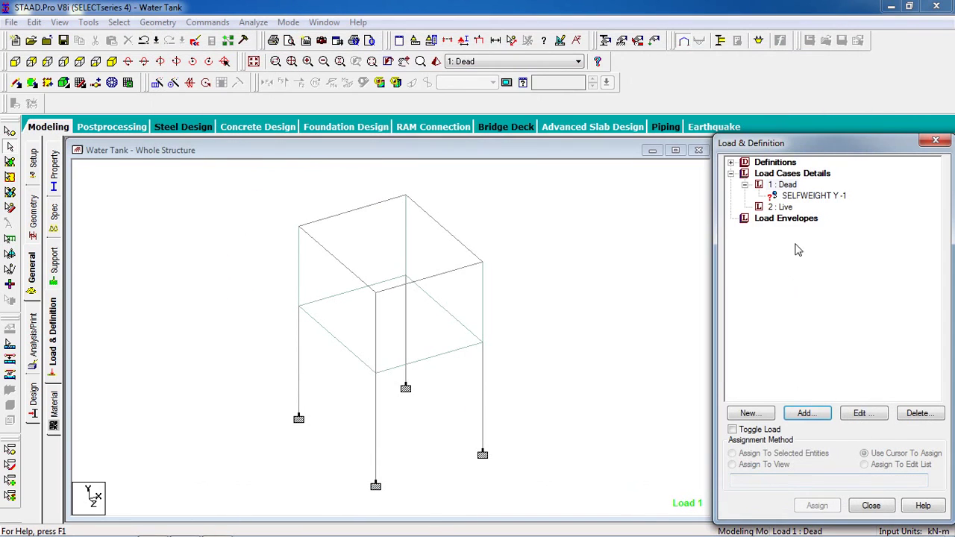
Step: Assign the Dead case's selfweight load to the entire structure in view
left_click(807, 197)
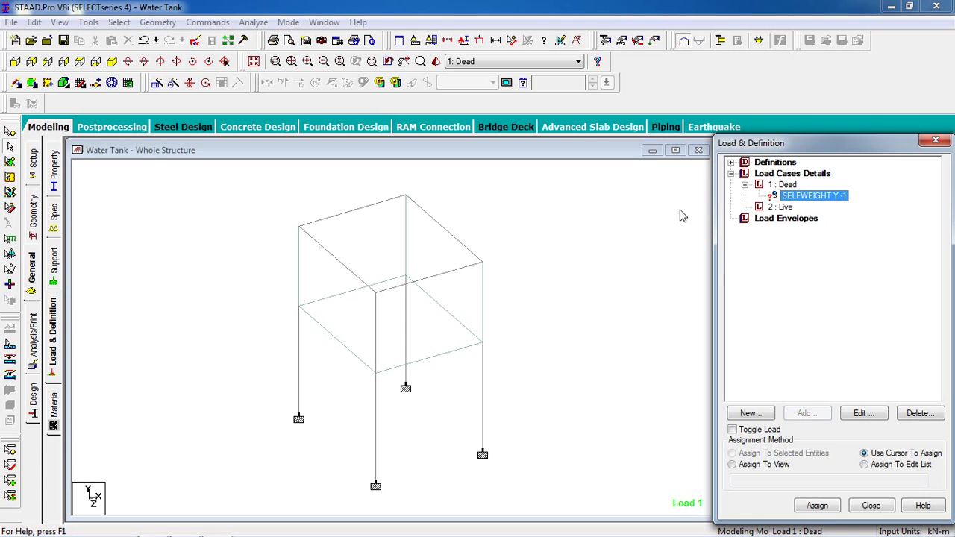
left_click(756, 466)
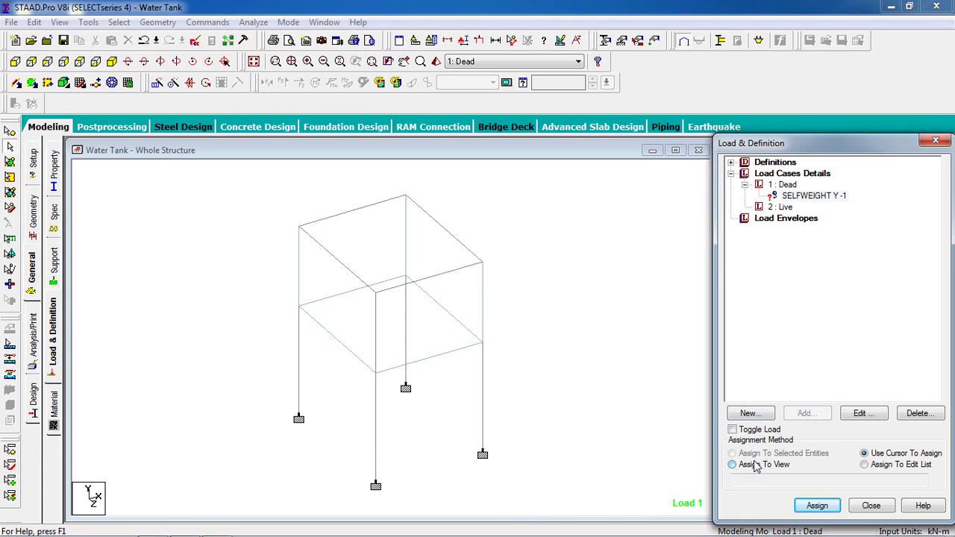
left_click(827, 507)
left_click(843, 367)
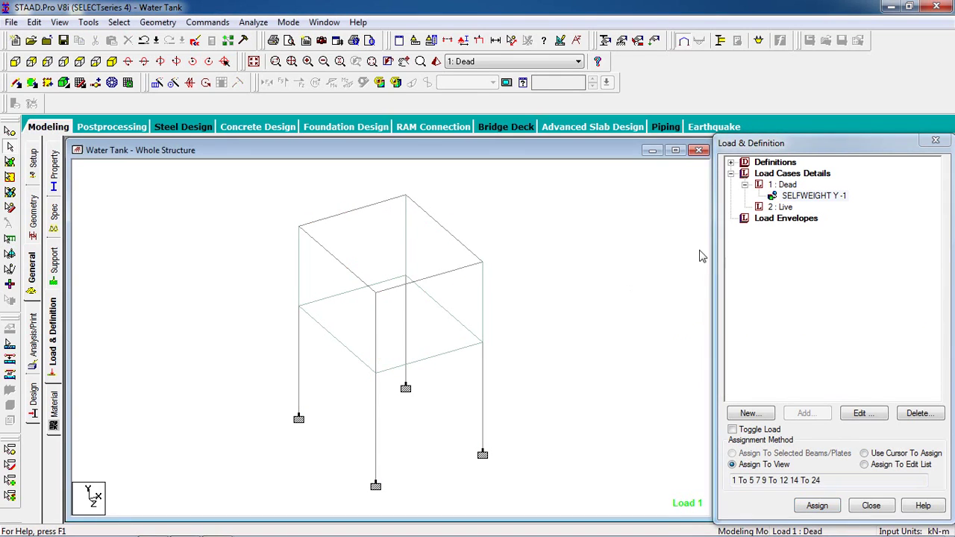
Step: Add a full-plate pressure load of -60 kN/m2 in the GY direction to the Live load case
left_click(781, 209)
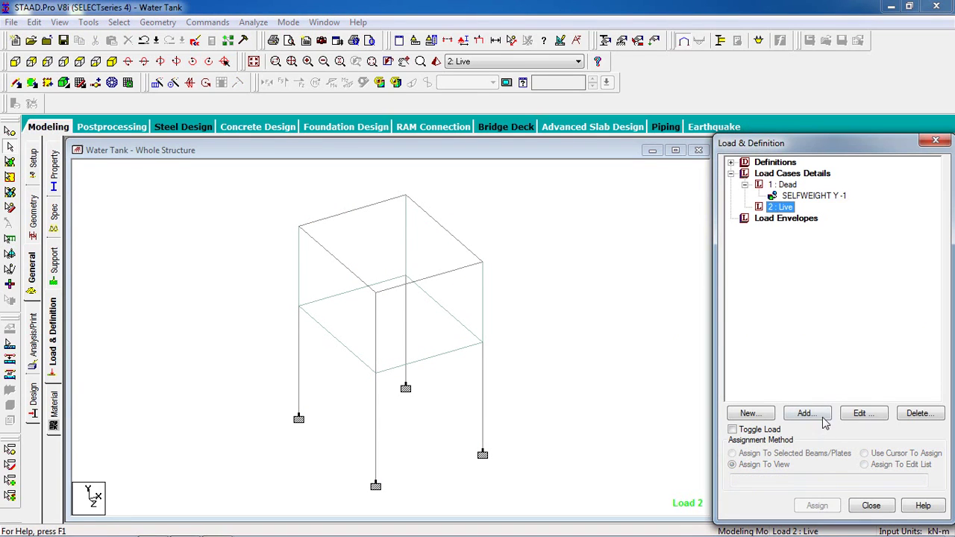
left_click(824, 418)
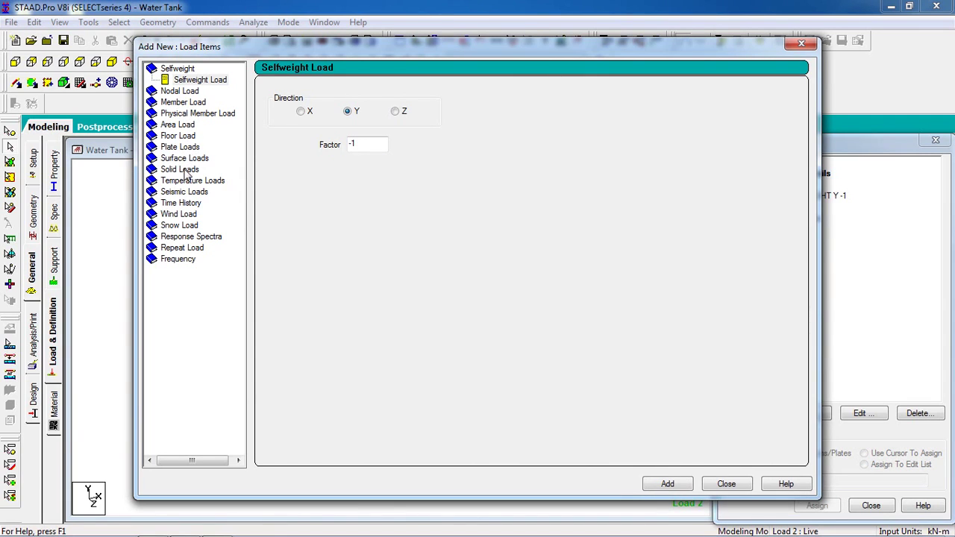
left_click(182, 148)
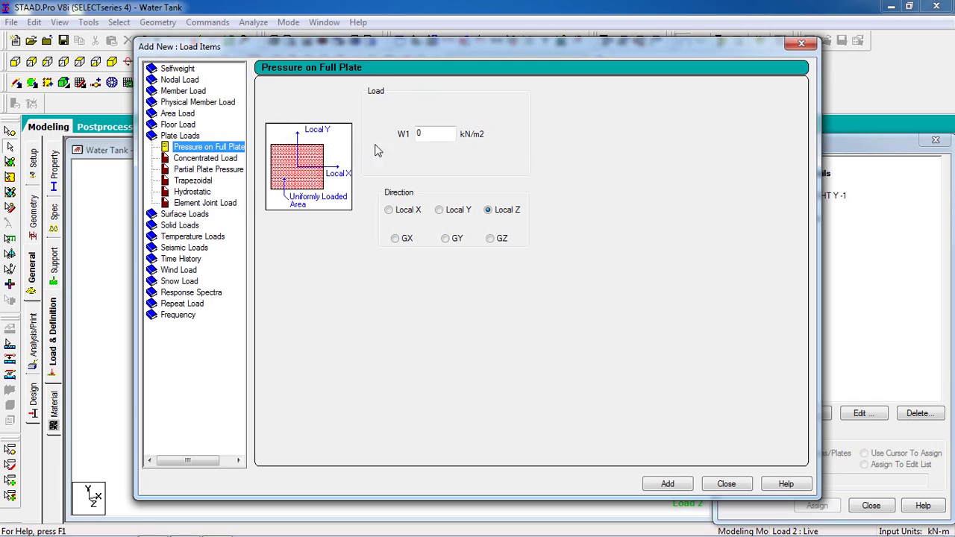
left_click(430, 134)
left_click_drag(342, 38, 680, 102)
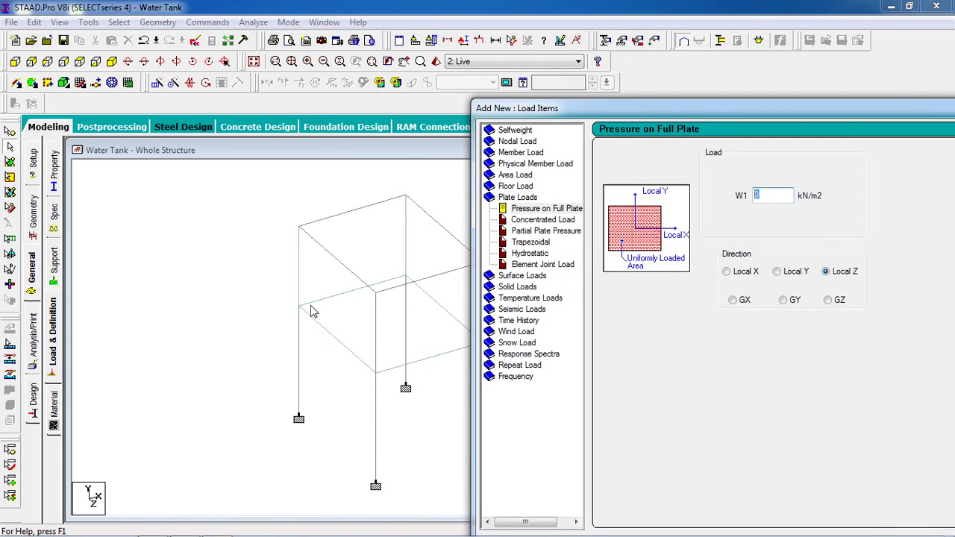
middle_click_drag(361, 273, 225, 261)
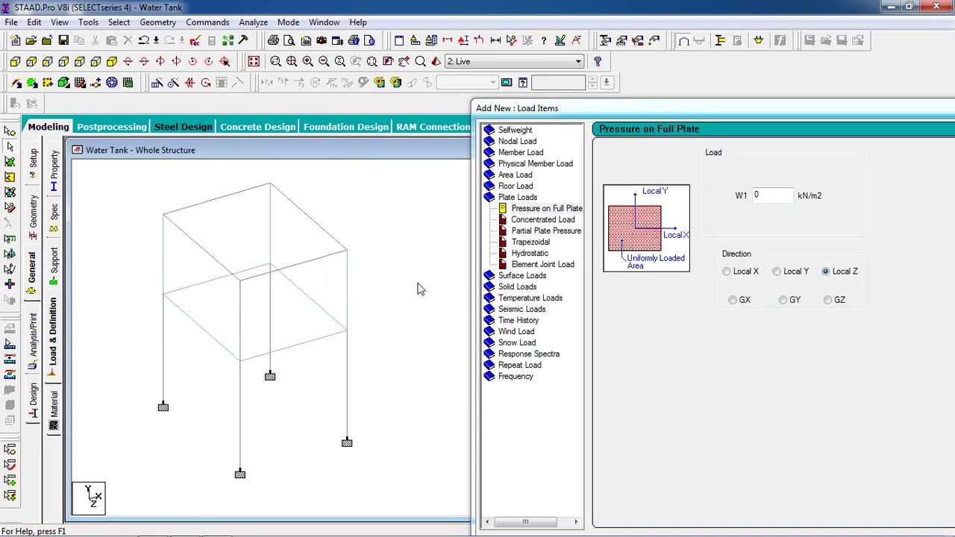
left_click(761, 197)
left_click_drag(798, 118, 575, 74)
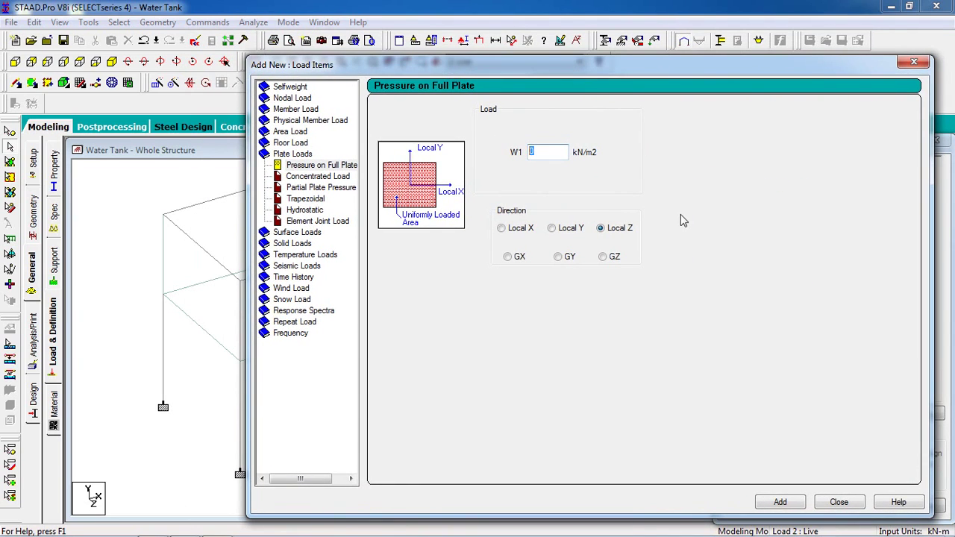
type("-60")
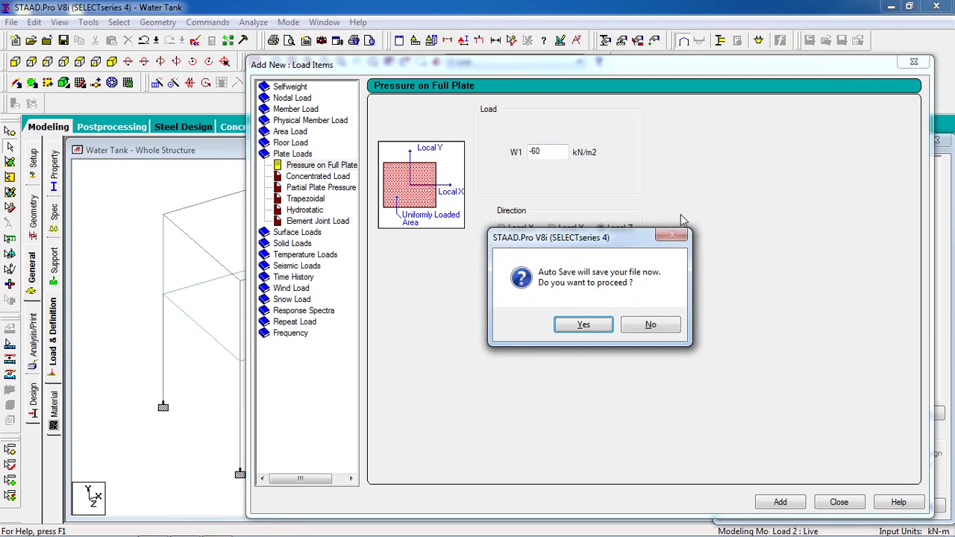
left_click(656, 323)
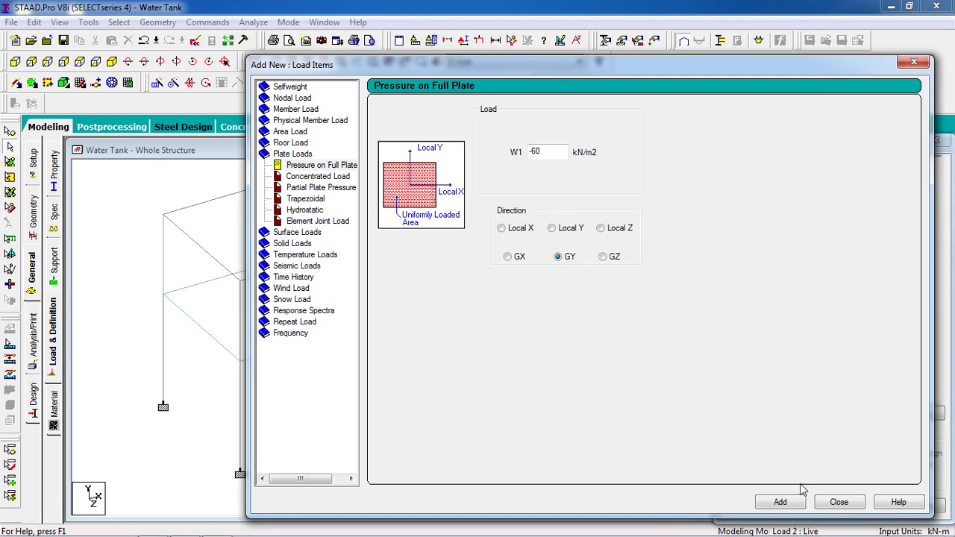
left_click(838, 502)
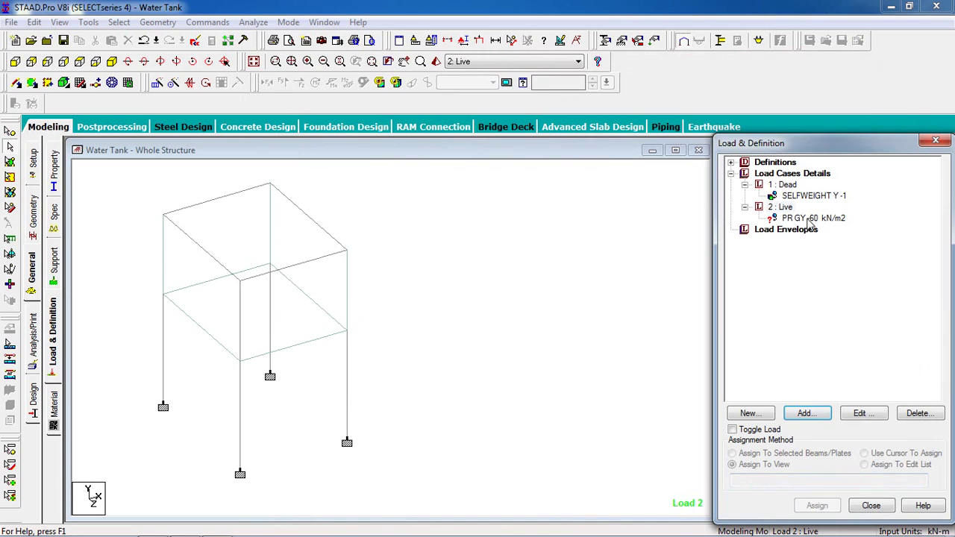
Step: Select only the horizontal floor plate of the tank
left_click(549, 294)
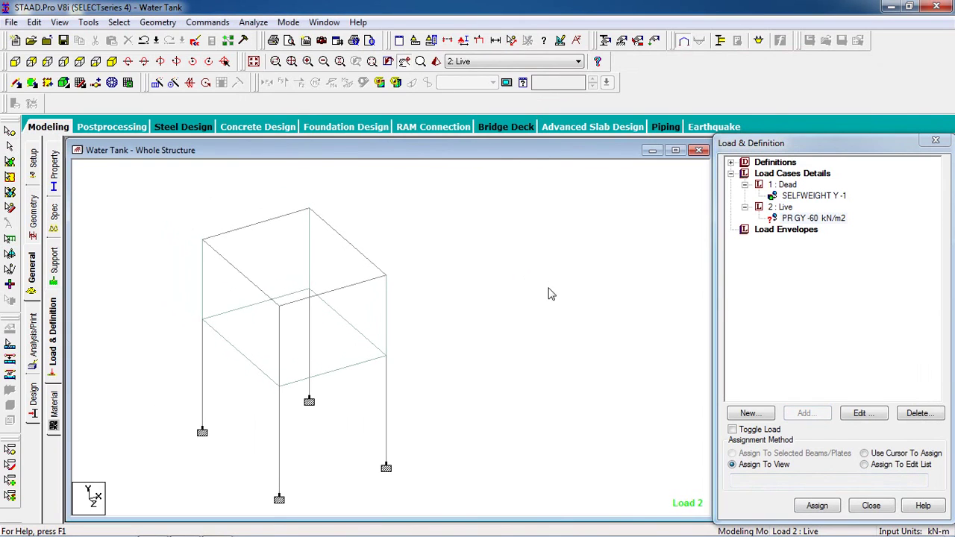
left_click(10, 161)
left_click(251, 358)
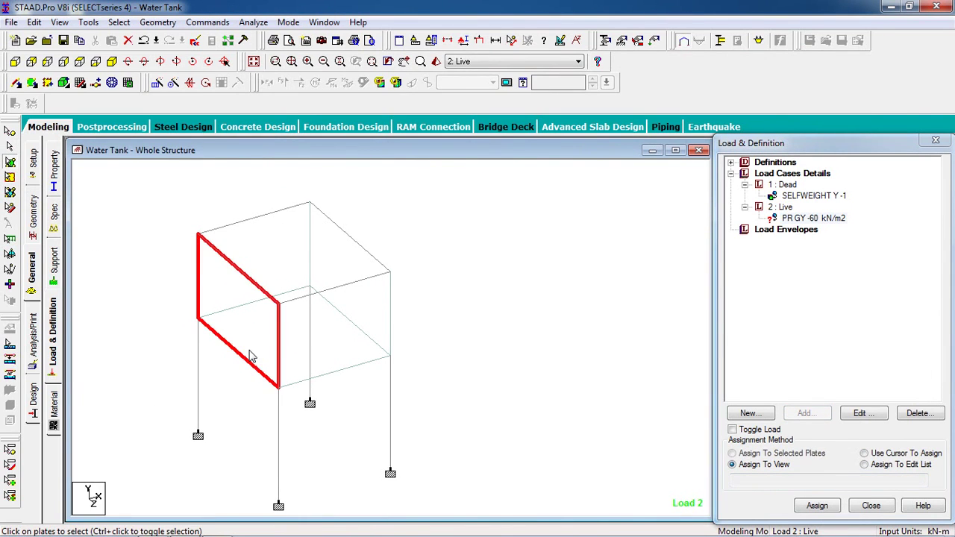
left_click(315, 356)
left_click(295, 296)
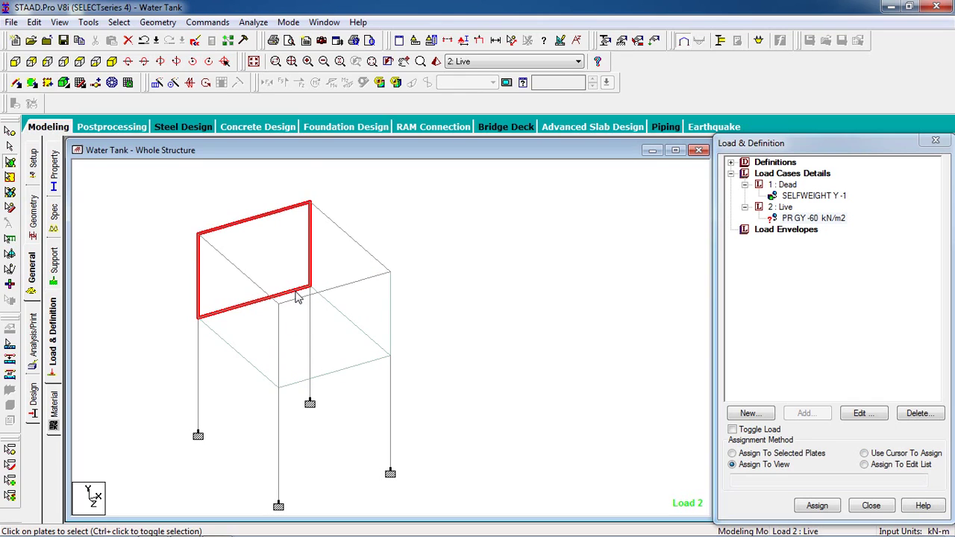
left_click(296, 297)
key("Down")
key("Down")
key("Down")
key("Down")
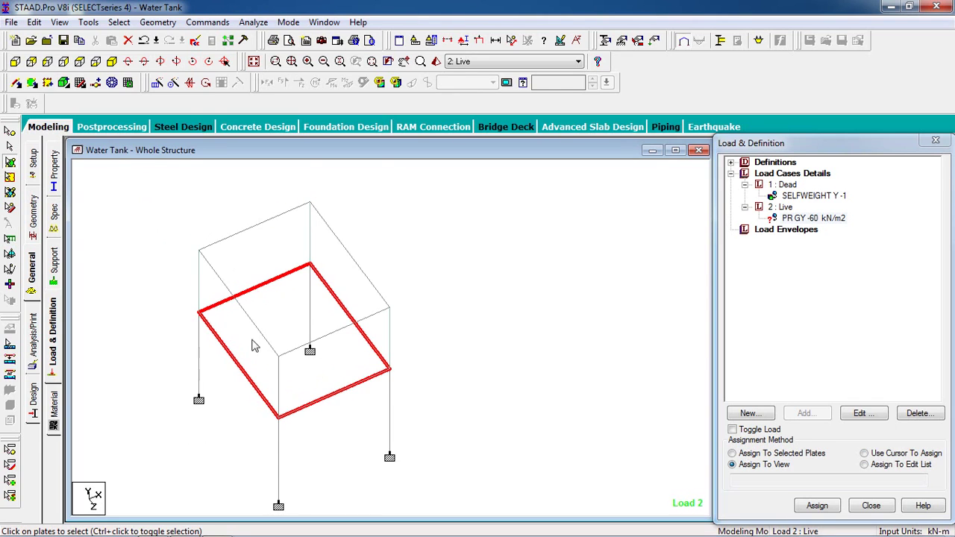
key("Up")
key("Up")
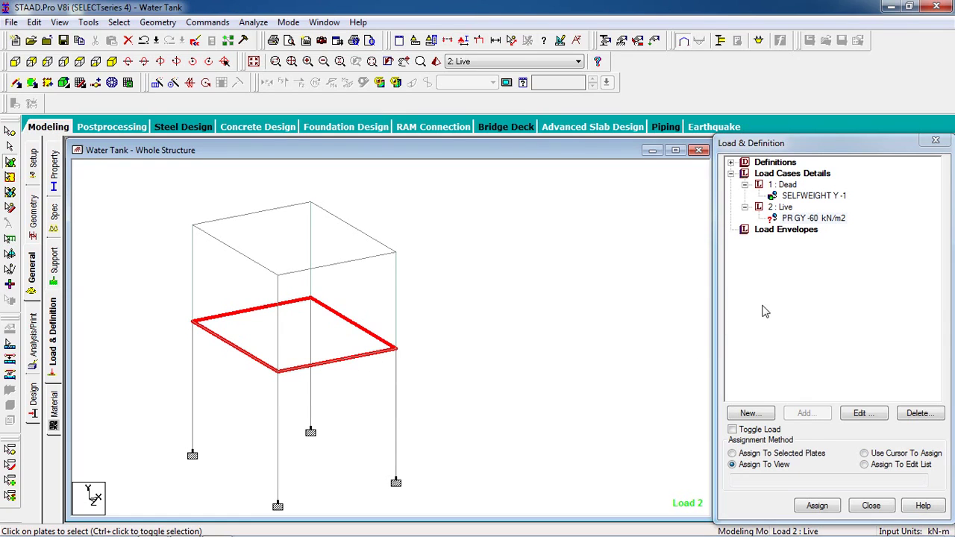
Step: Assign the -60 kN/m2 GY pressure load to the selected floor plate
left_click(843, 219)
left_click(805, 453)
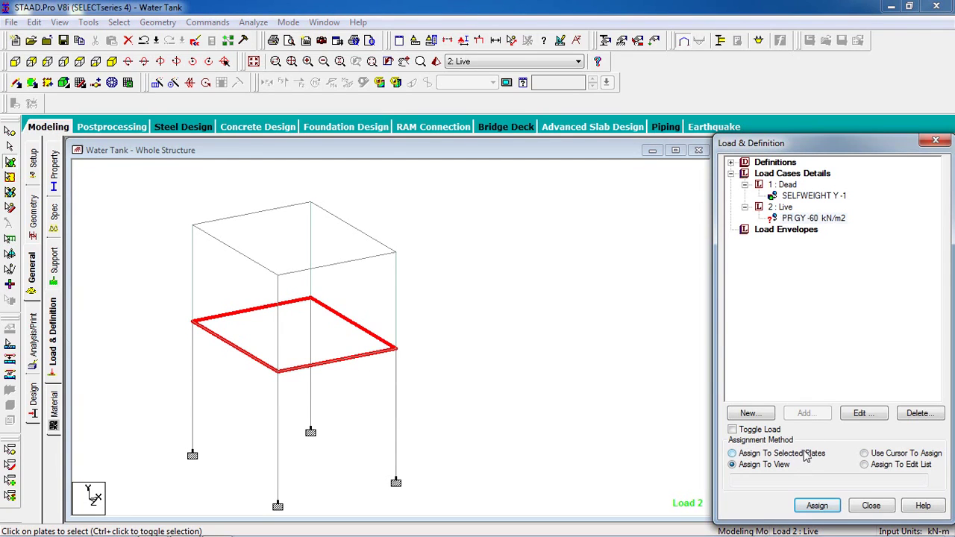
left_click(818, 507)
left_click(848, 379)
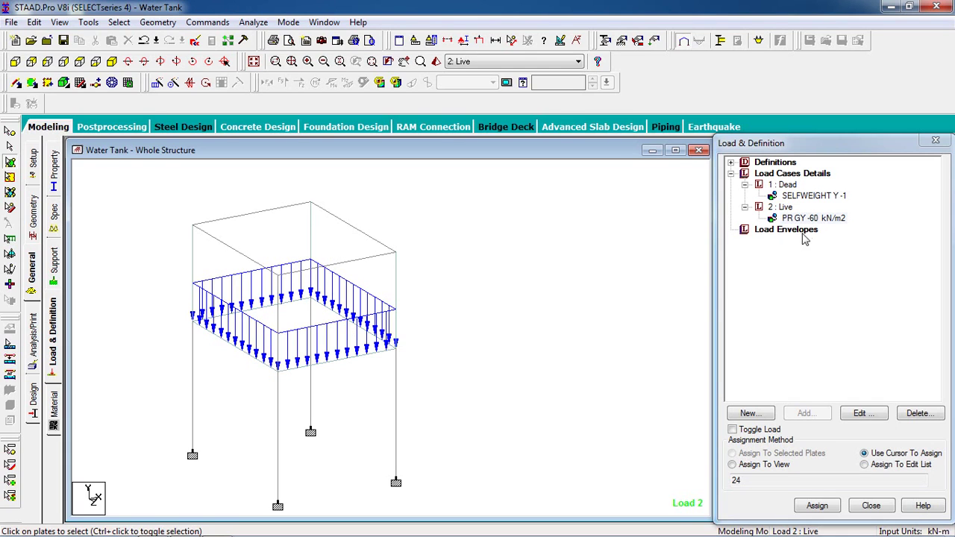
Step: Start a new hydrostatic plate load item under the Live load case
left_click(781, 207)
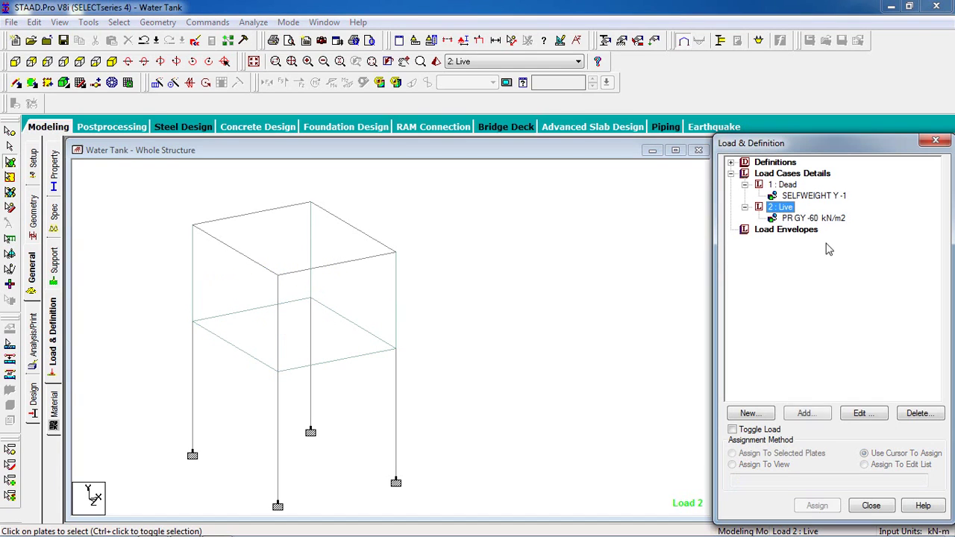
left_click(821, 418)
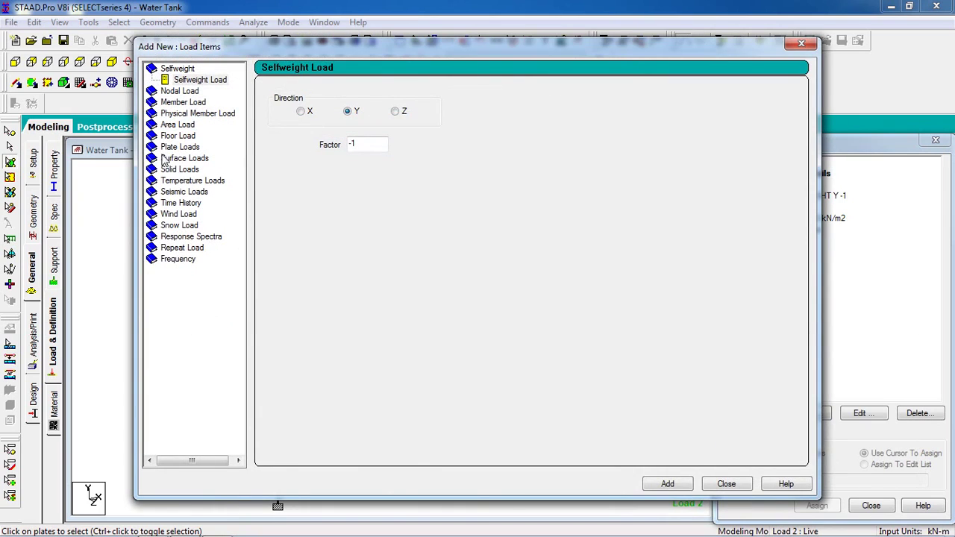
left_click(179, 148)
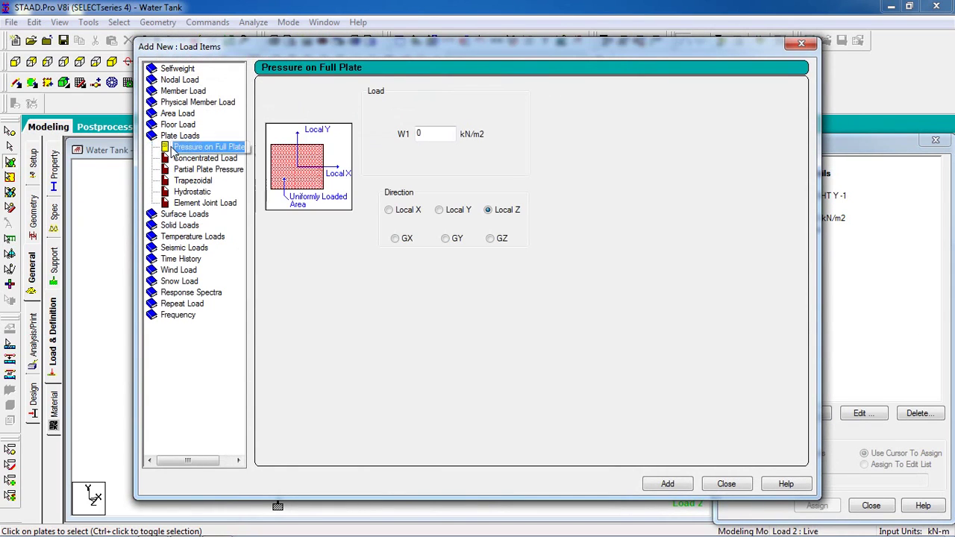
left_click(195, 193)
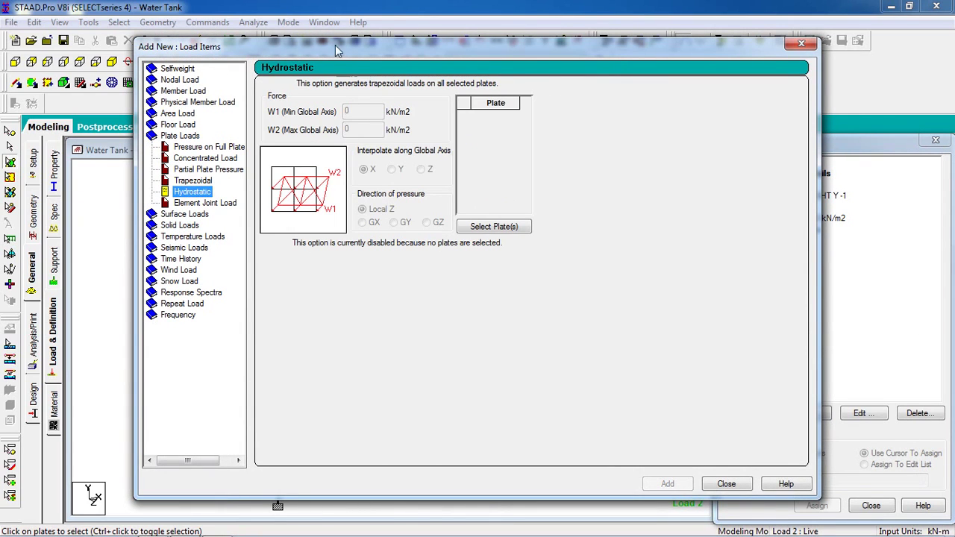
left_click_drag(322, 45, 575, 67)
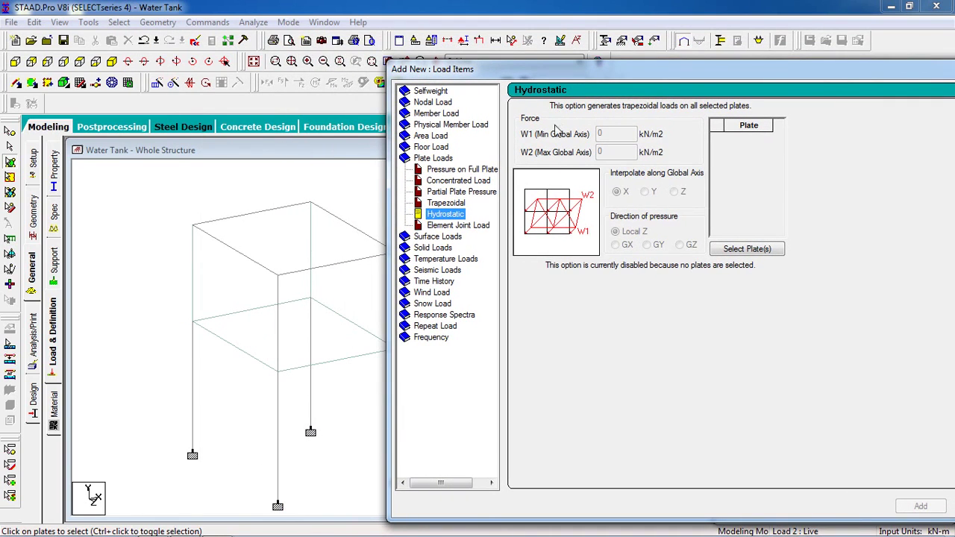
Step: Choose rear wall plate 21 as the plate for the hydrostatic load
left_click(747, 251)
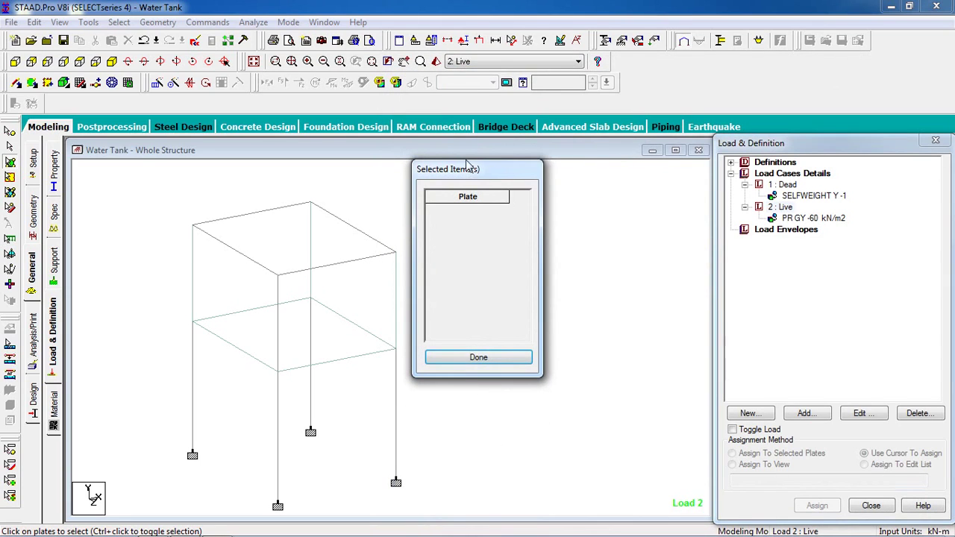
left_click_drag(467, 162, 580, 192)
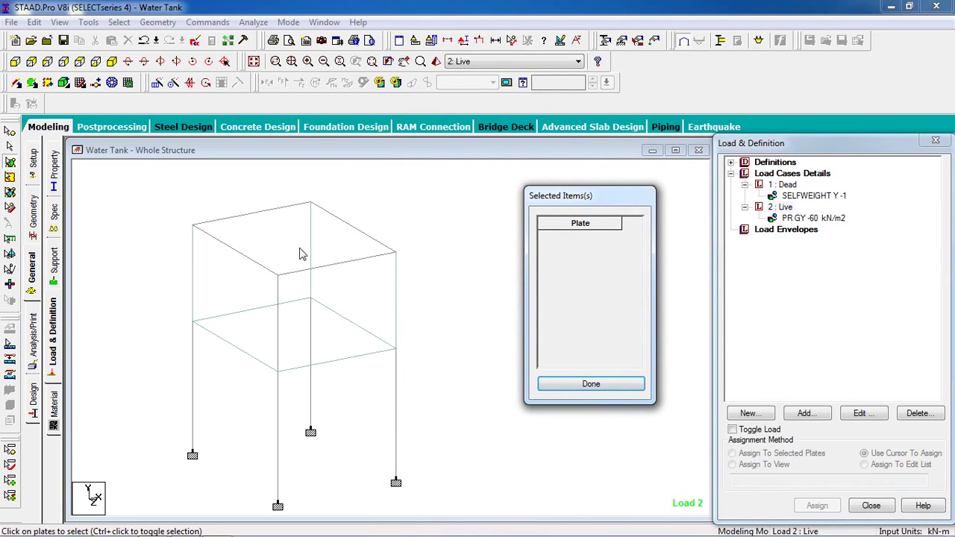
left_click(419, 230)
key("Up")
key("Down")
key("Down")
key("Down")
key("Down")
key("Down")
key("Down")
key("Down")
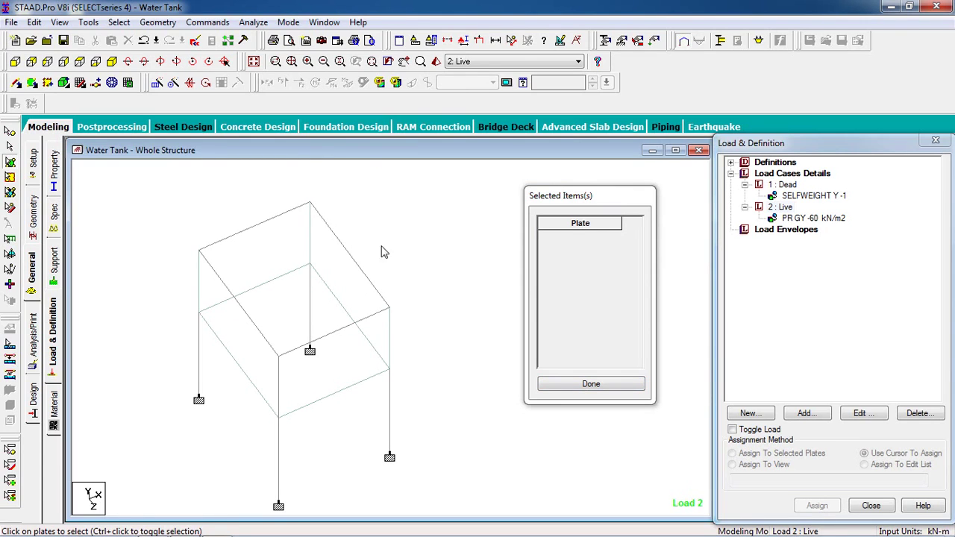
key("Up")
key("Up")
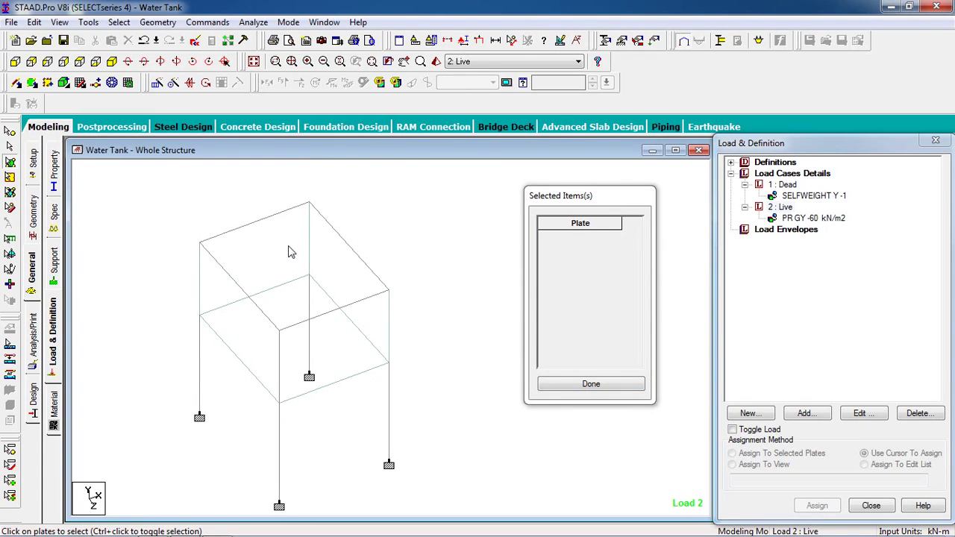
key("Up")
left_click(271, 259)
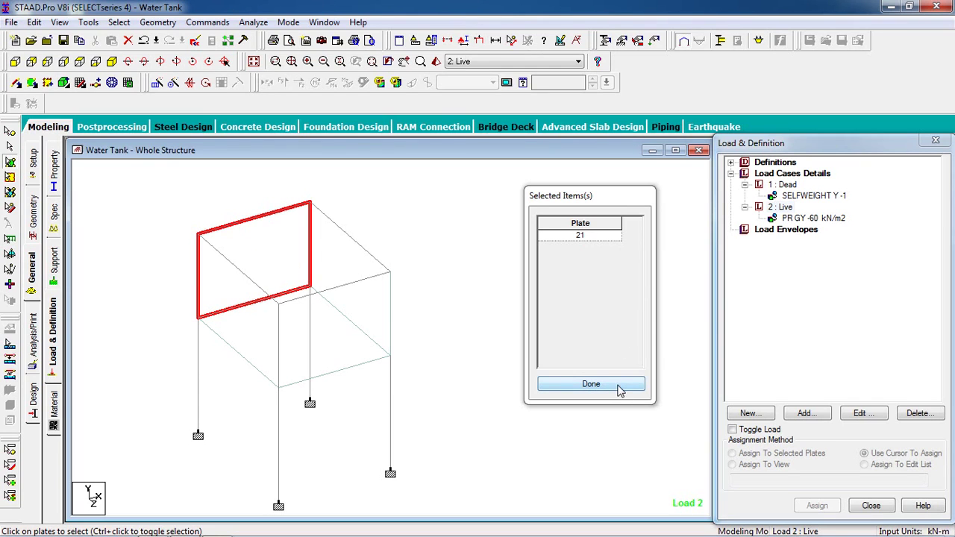
left_click(591, 384)
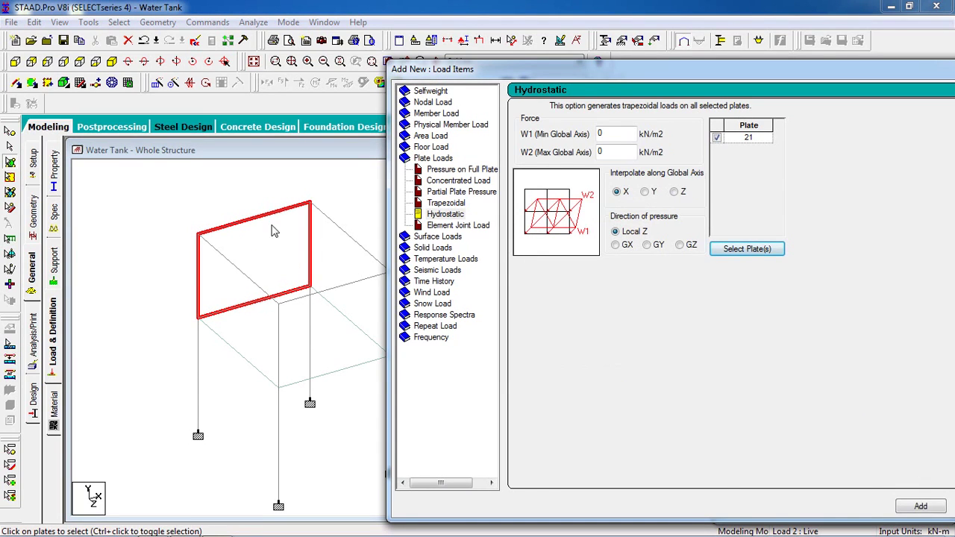
Step: Set the hydrostatic force to W1 50 and W2 2 kN/m2, interpolated along global Y
double_click(605, 135)
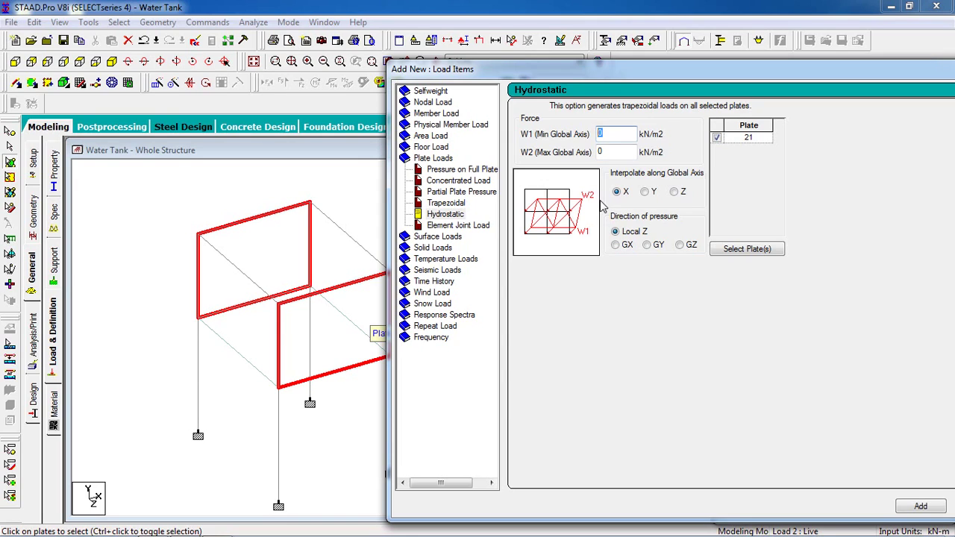
type("500000")
key("Tab")
left_click(291, 279)
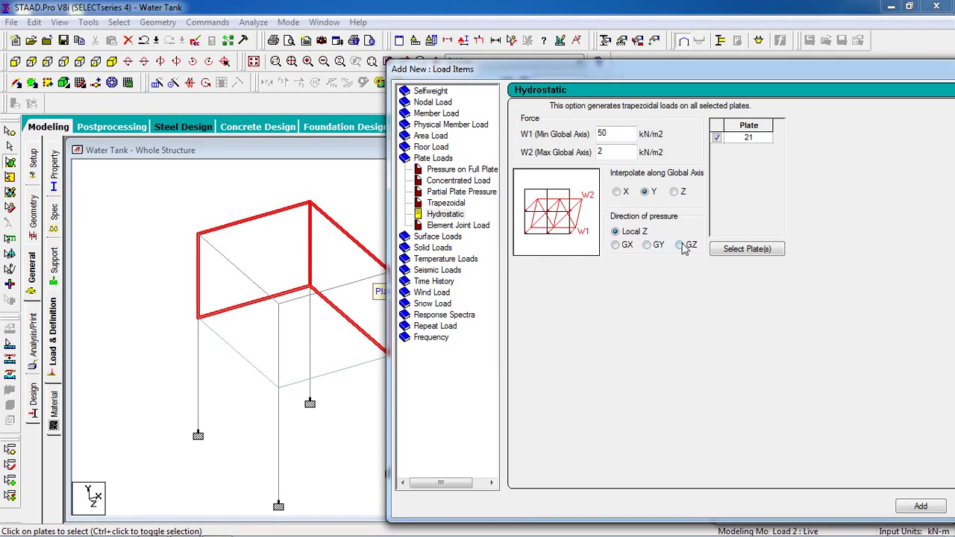
Step: Change the hydrostatic forces to W1 -50 and W2 -2 kN/m2 and add the Local Z load to the Live case
left_click(605, 139)
type("-")
left_click(601, 152)
type("2")
type("-")
left_click_drag(736, 68, 641, 93)
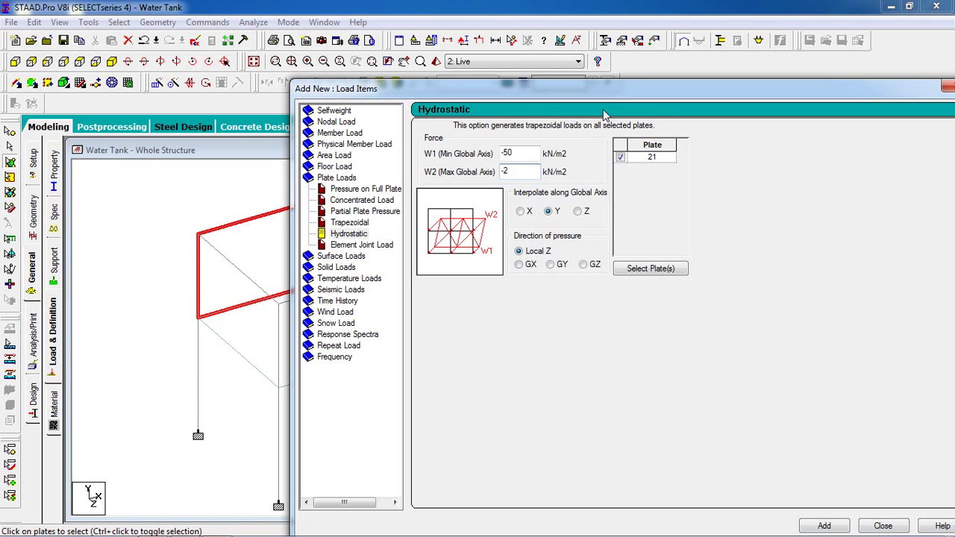
left_click_drag(599, 95, 476, 60)
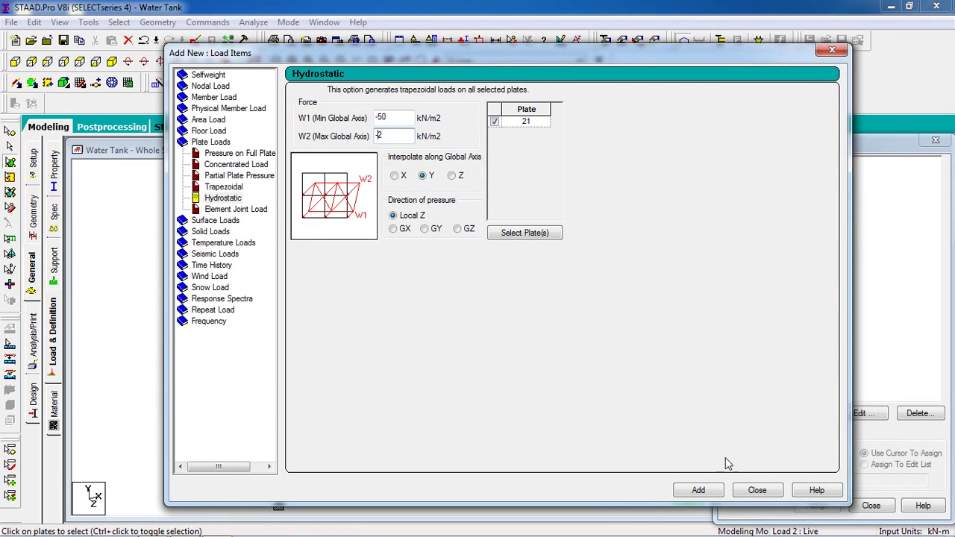
left_click(699, 491)
left_click(758, 490)
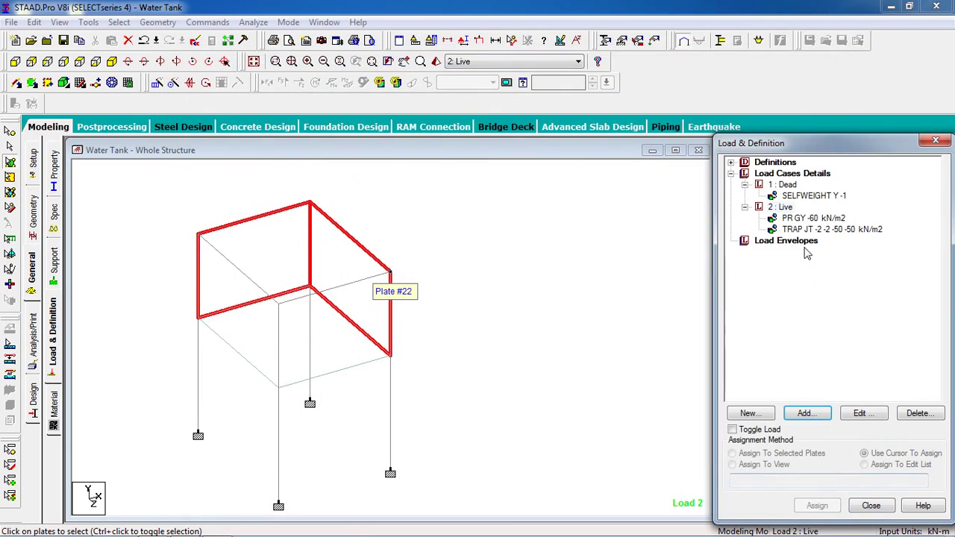
Step: Edit plate 21's trapezoidal load to 2 kN/m2 at nodes 1 and 2 and 50 kN/m2 at nodes 3 and 4
left_click(796, 231)
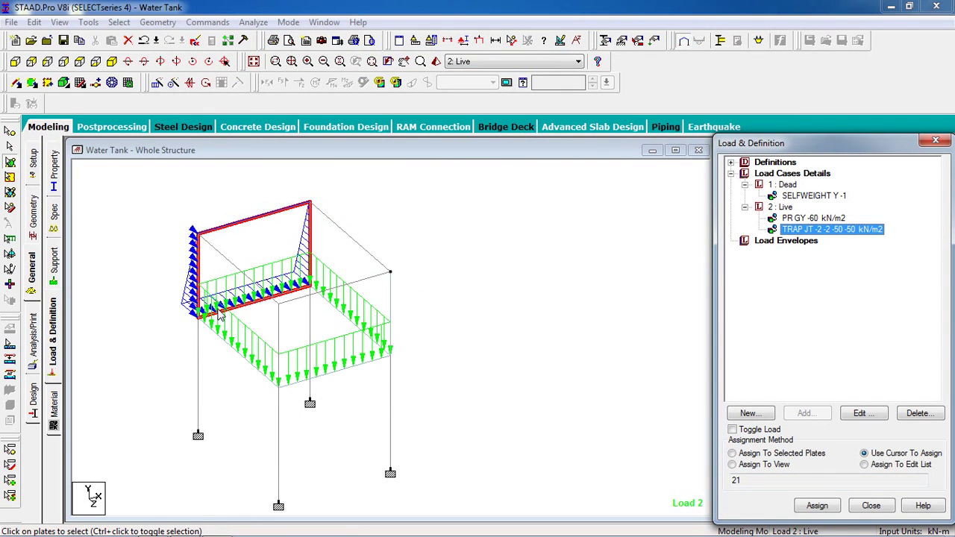
double_click(845, 236)
left_click_drag(468, 157, 629, 161)
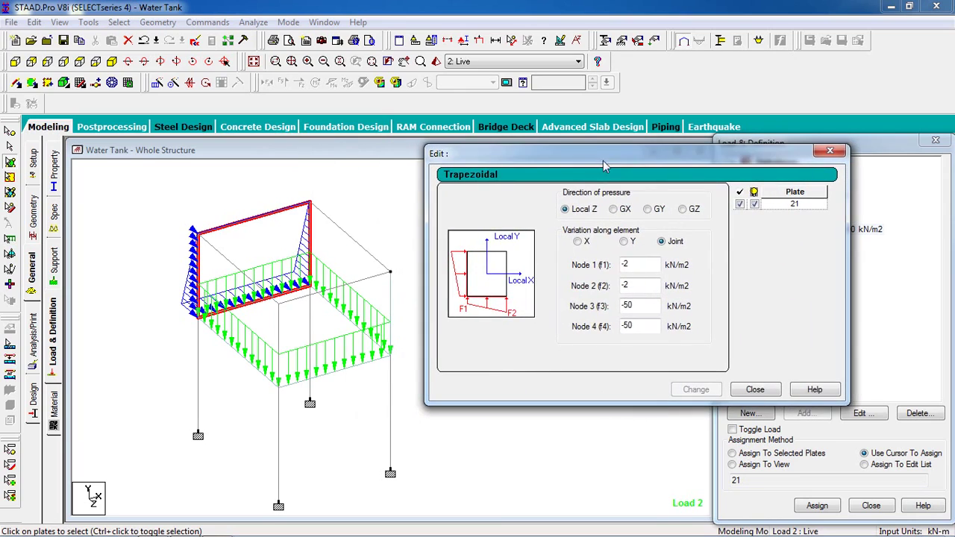
double_click(625, 266)
key("BackSpace")
double_click(627, 288)
key("BackSpace")
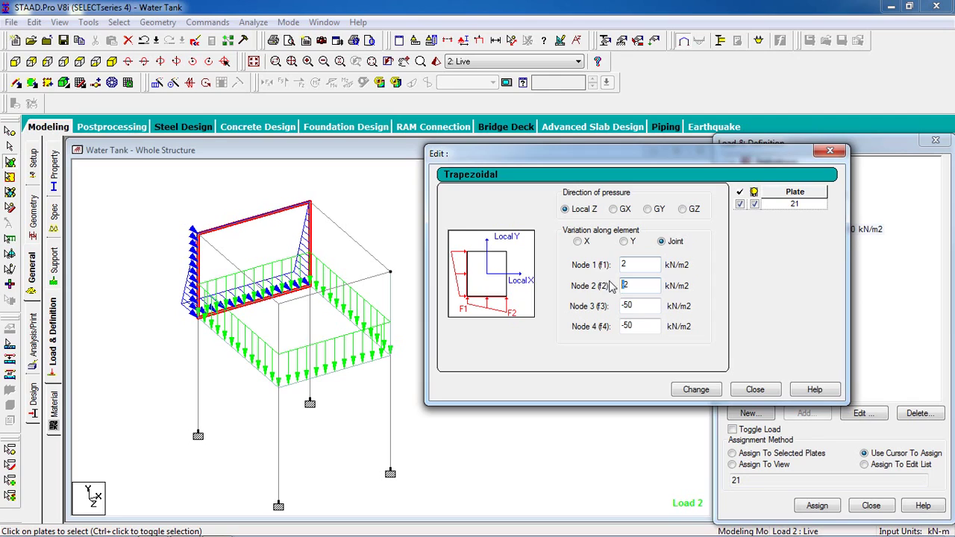
double_click(626, 306)
key("BackSpace")
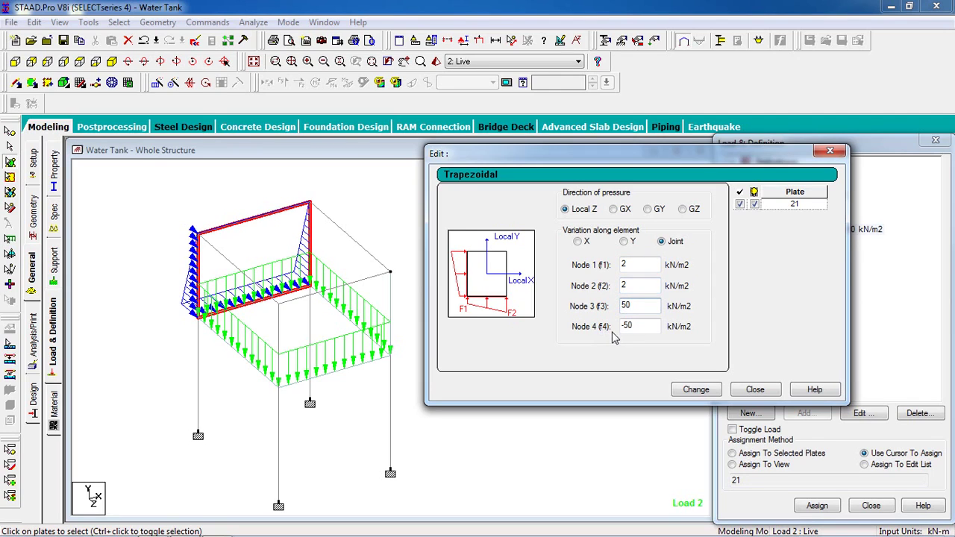
double_click(625, 326)
key("BackSpace")
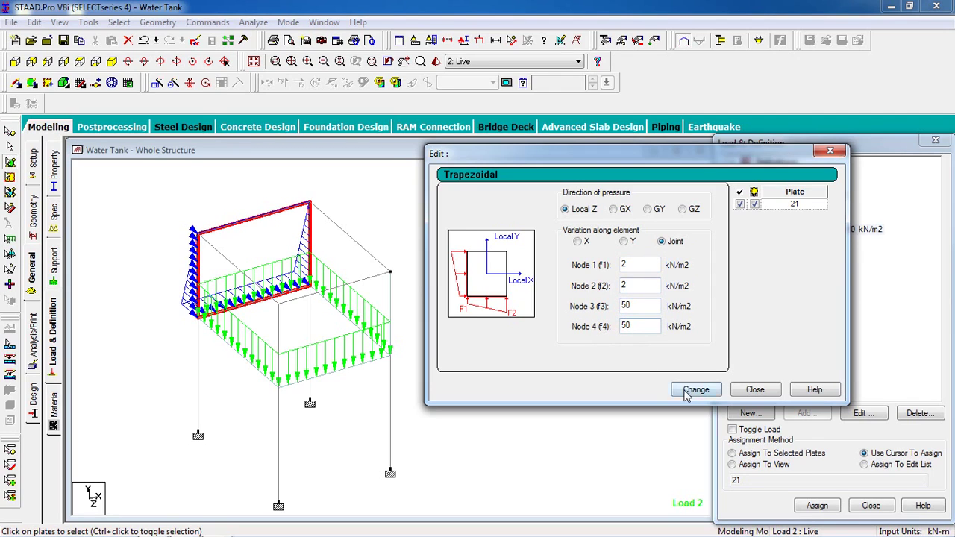
left_click(694, 389)
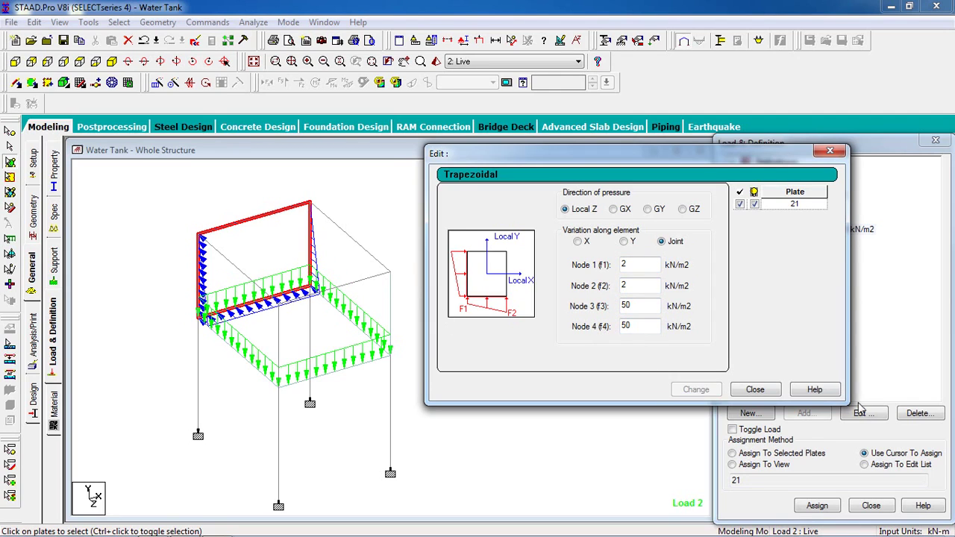
left_click(764, 393)
Step: Examine the direction of the hydrostatic load on plate 21 from several angles, and return to the isometric view
left_click(396, 384)
key("Left")
key("Left")
key("Left")
key("Left")
key("Left")
key("Left")
key("Left")
key("Left")
key("Left")
key("Left")
key("Left")
key("Left")
key("Left")
key("Left")
key("Left")
key("Left")
key("Left")
key("Left")
key("Left")
key("Left")
key("Left")
key("Left")
key("Left")
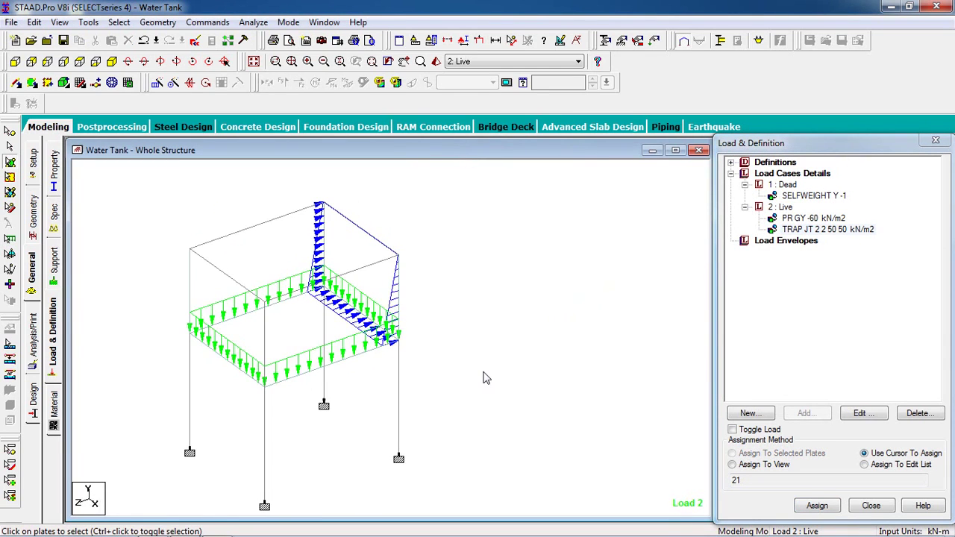
key("Left")
key("Left")
key("Left")
key("Left")
key("Left")
key("Left")
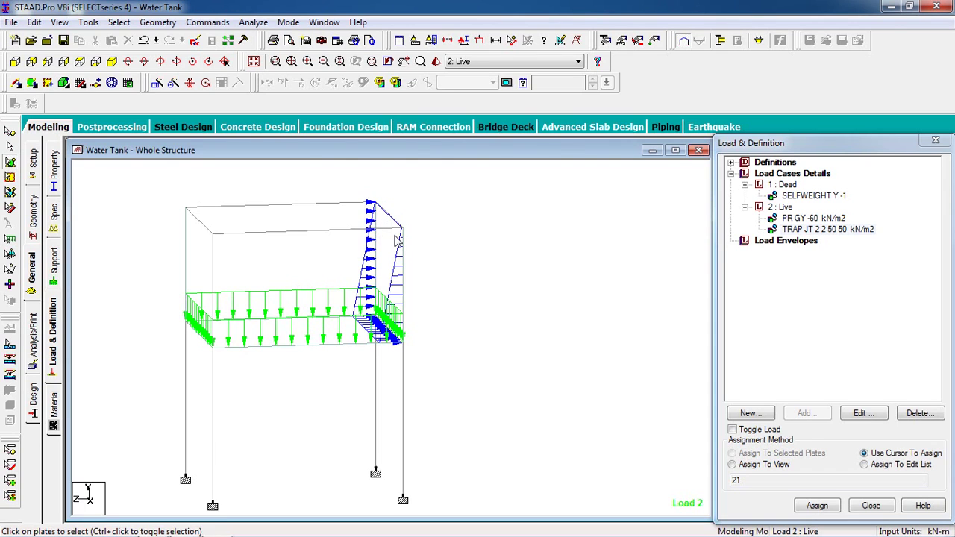
key("Down")
key("Down")
key("Down")
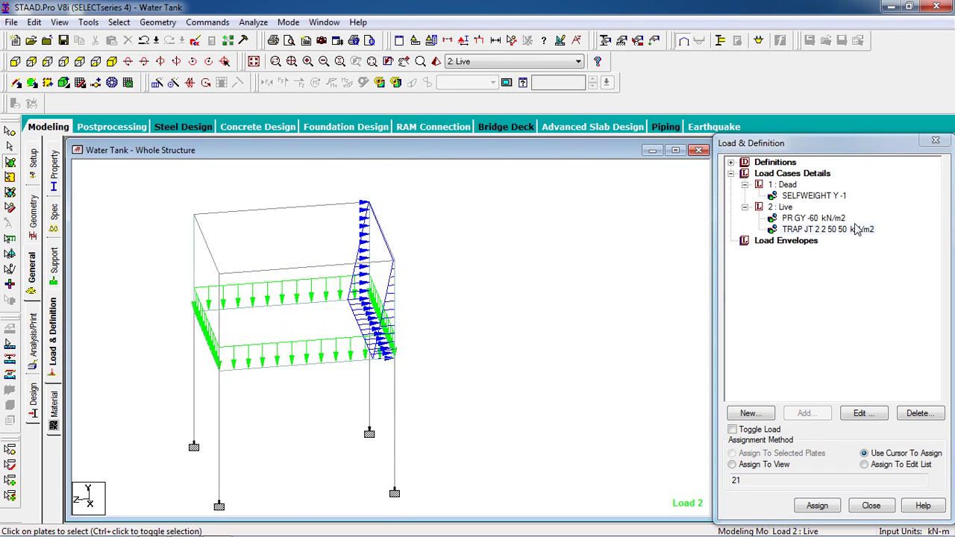
key("Left")
key("Left")
key("Left")
key("Left")
key("Left")
key("Left")
key("Left")
key("Left")
key("Left")
key("Left")
key("Left")
key("Left")
key("Left")
key("Left")
key("Left")
key("Left")
key("Left")
key("Left")
key("Left")
key("Left")
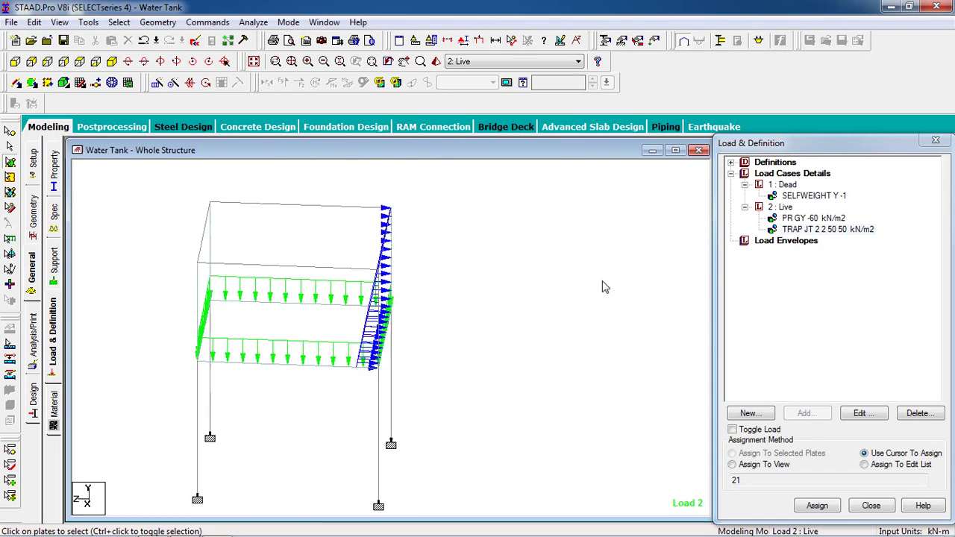
left_click(112, 61)
Step: Start a new hydrostatic plate load under the Live case and choose front wall plate 23 for it
left_click(784, 208)
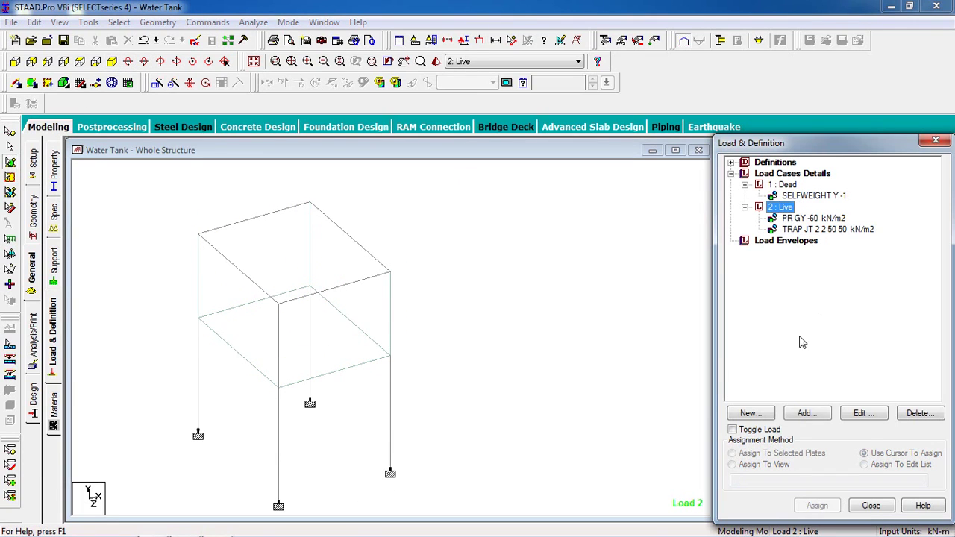
left_click(798, 415)
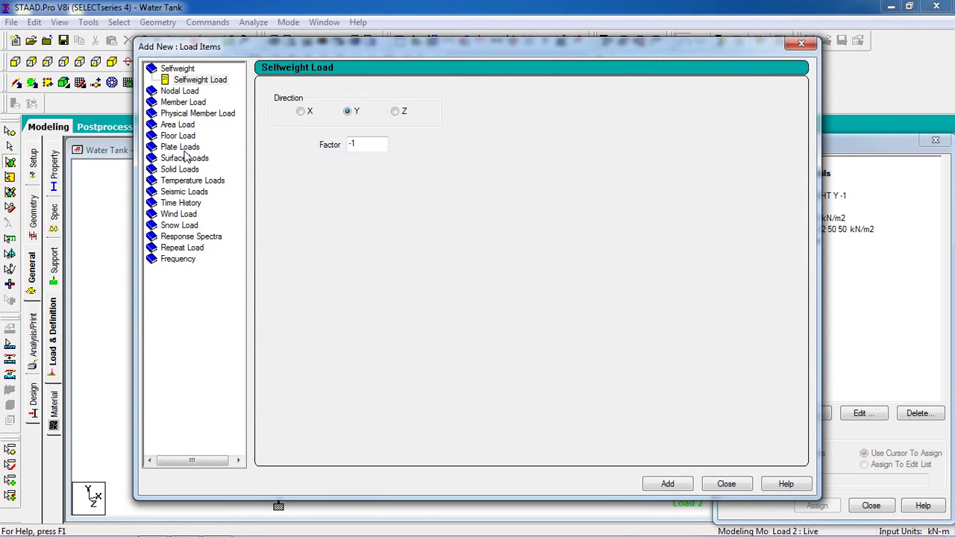
left_click(180, 147)
left_click(193, 192)
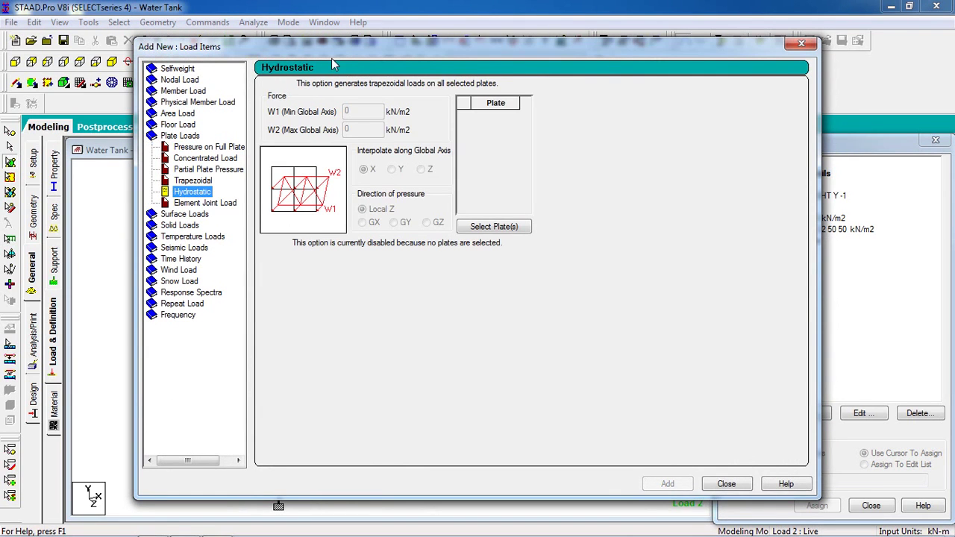
left_click_drag(514, 49, 617, 77)
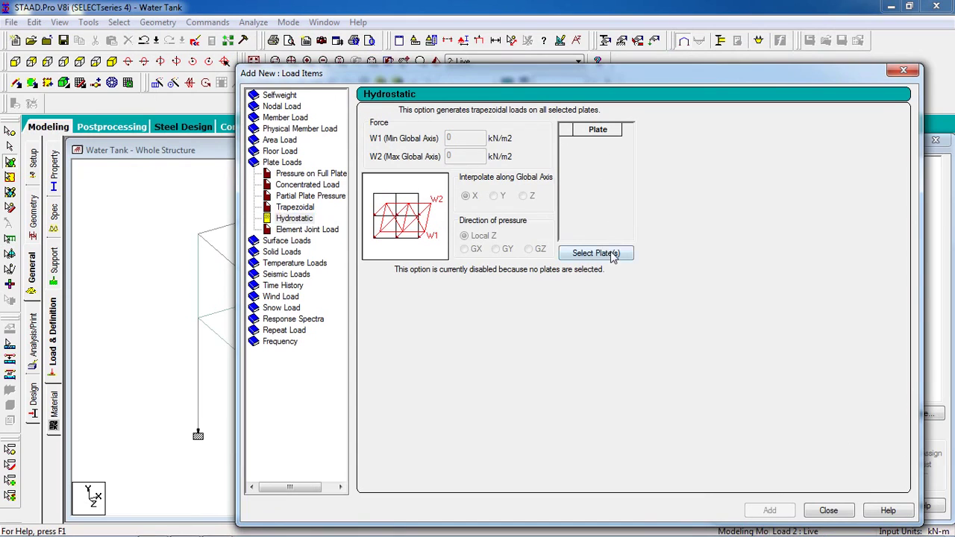
left_click(596, 253)
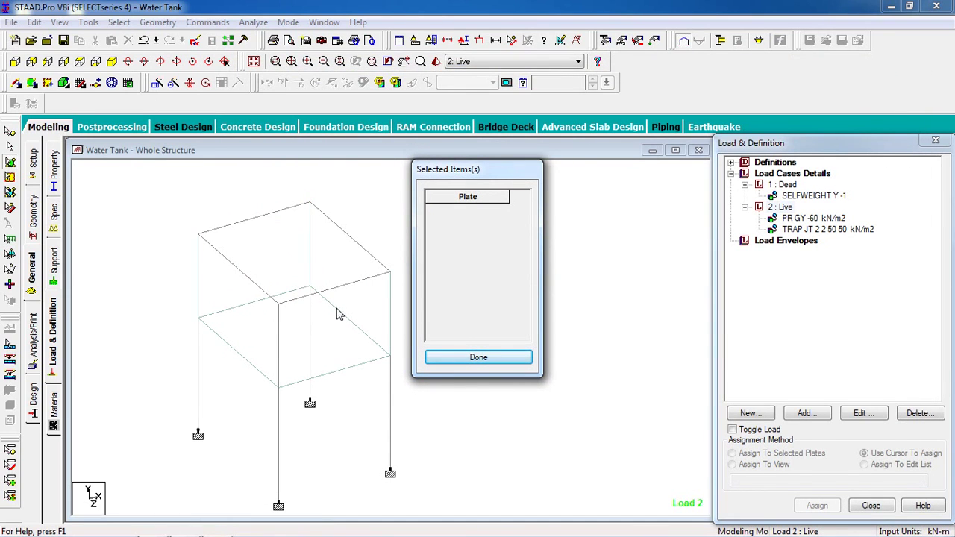
left_click(336, 343)
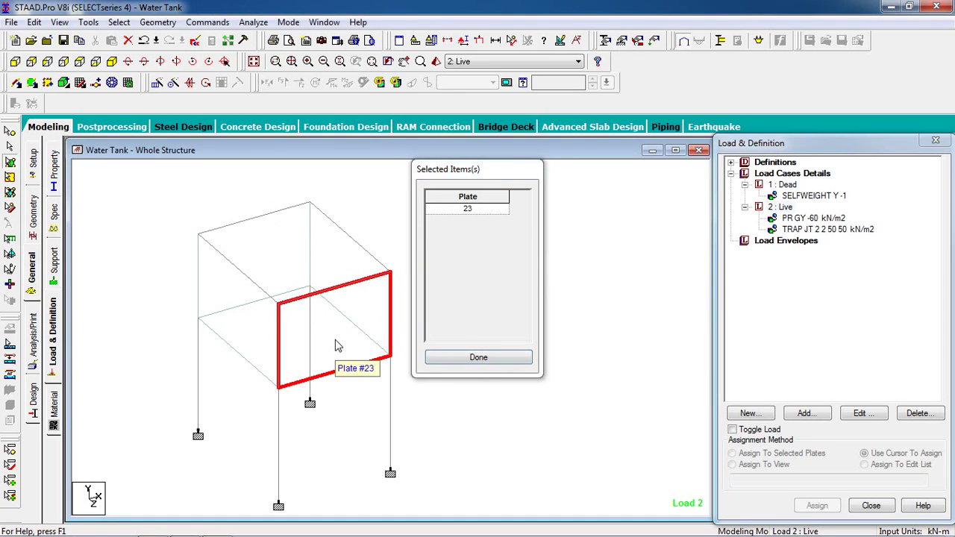
left_click(478, 358)
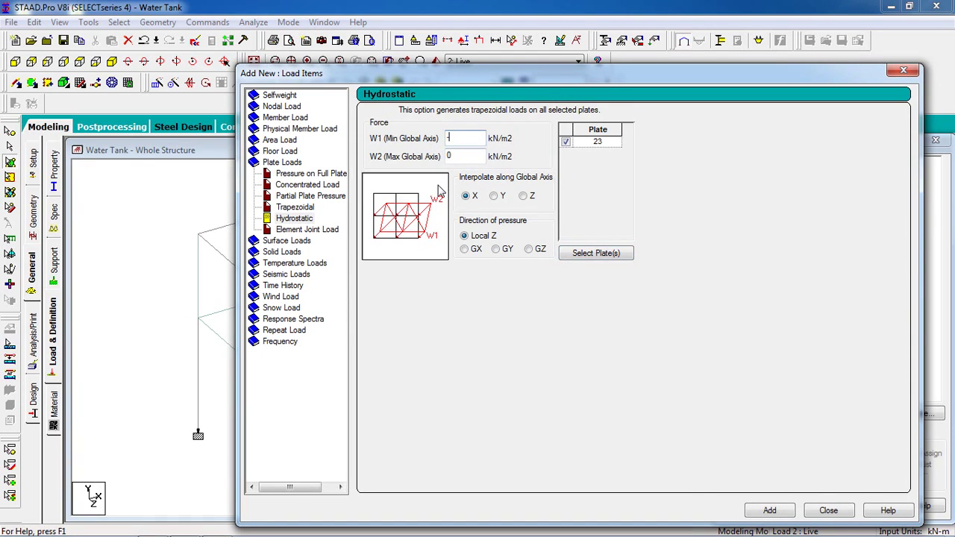
Step: Add the Local Z hydrostatic load with W1 -50 and W2 -2 kN/m2, interpolated along global Y
key("Tab")
left_click(773, 514)
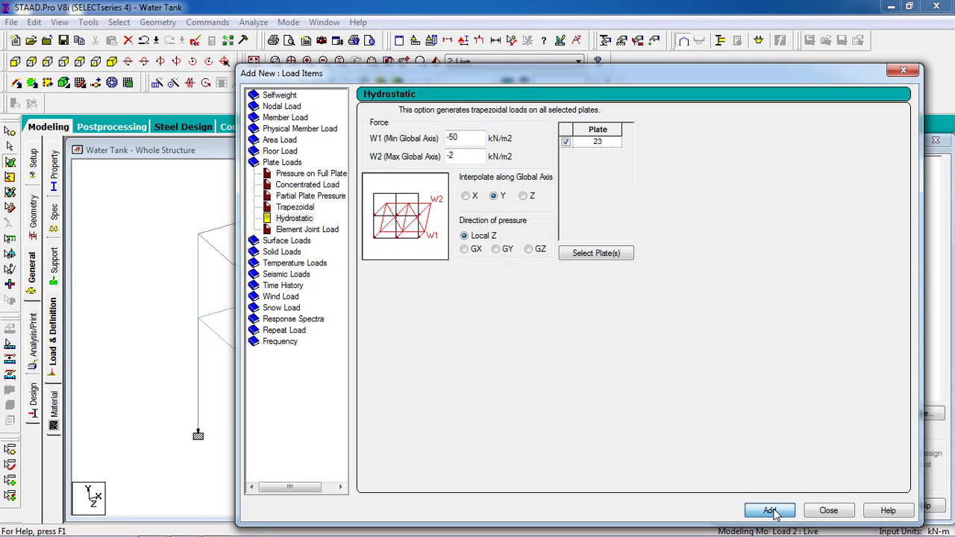
left_click(825, 509)
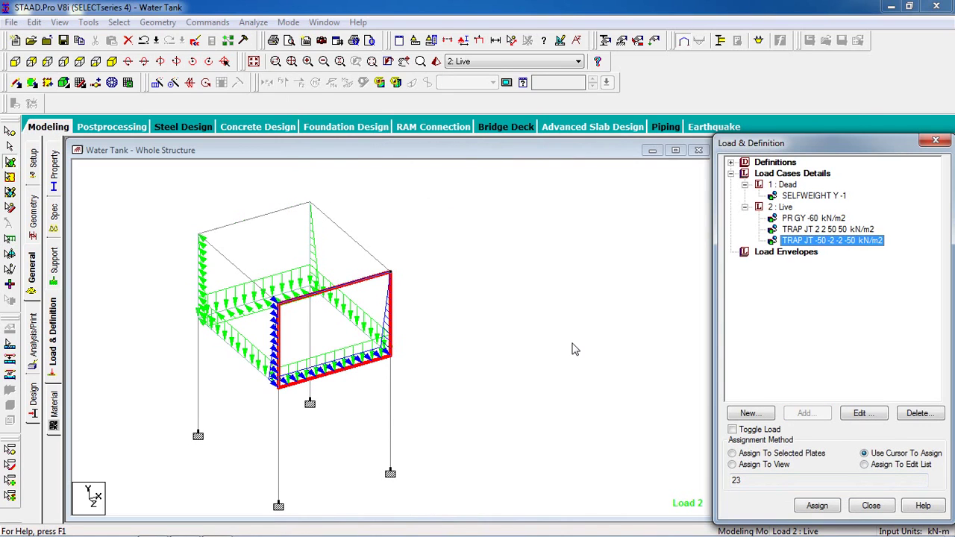
Step: Examine the direction of the hydrostatic load on front wall plate 23 by rotating the structure
left_click(575, 349)
key("Left")
key("Left")
key("Left")
key("Left")
key("Left")
key("Left")
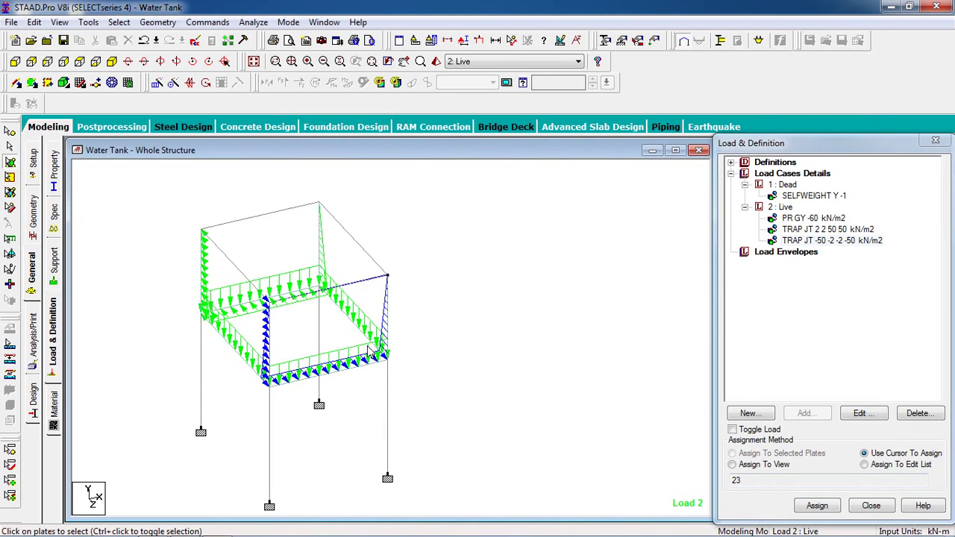
key("Right")
key("Right")
key("Right")
key("Right")
key("Right")
key("Right")
key("Right")
key("Right")
key("Right")
key("Right")
key("Right")
key("Right")
key("Right")
key("Left")
key("Left")
key("Left")
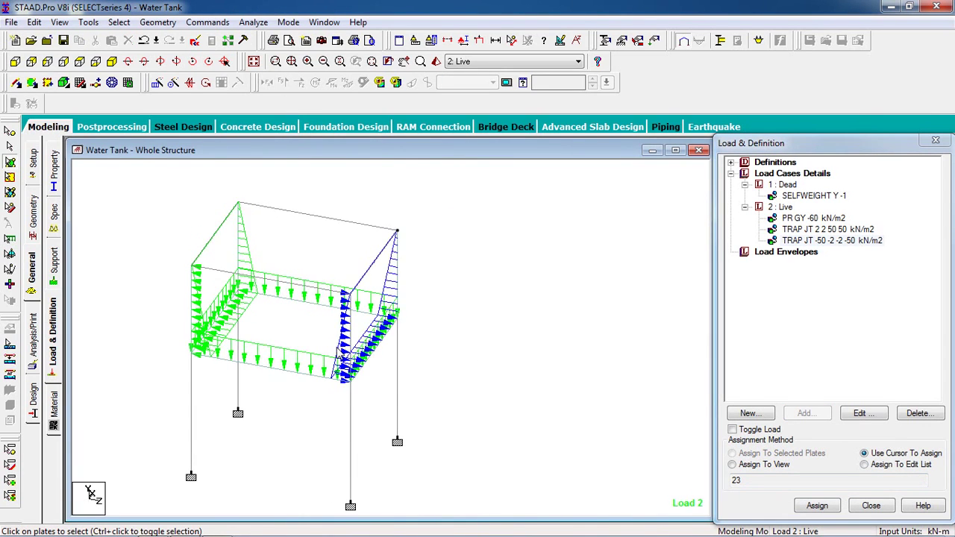
key("Left")
key("Left")
key("Left")
key("Left")
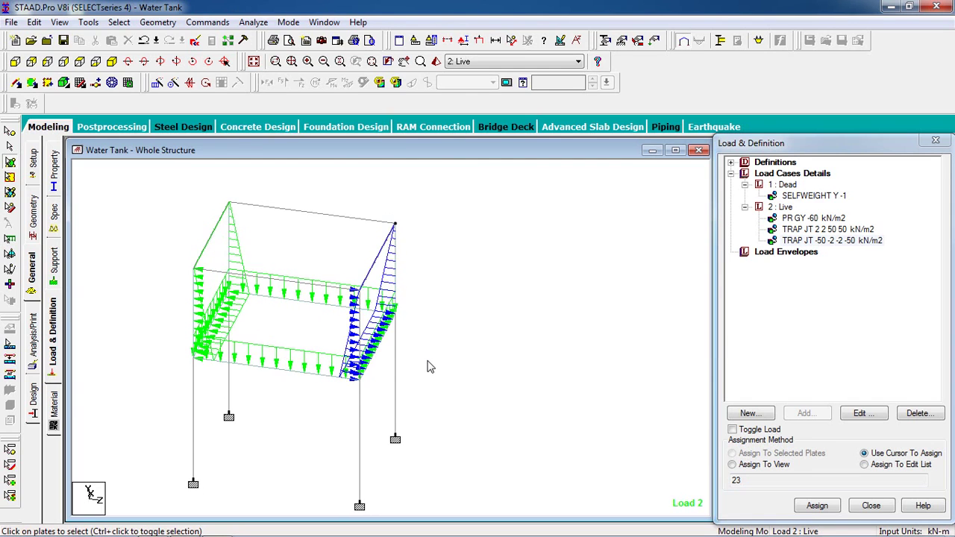
key("Left")
key("Left")
key("Left")
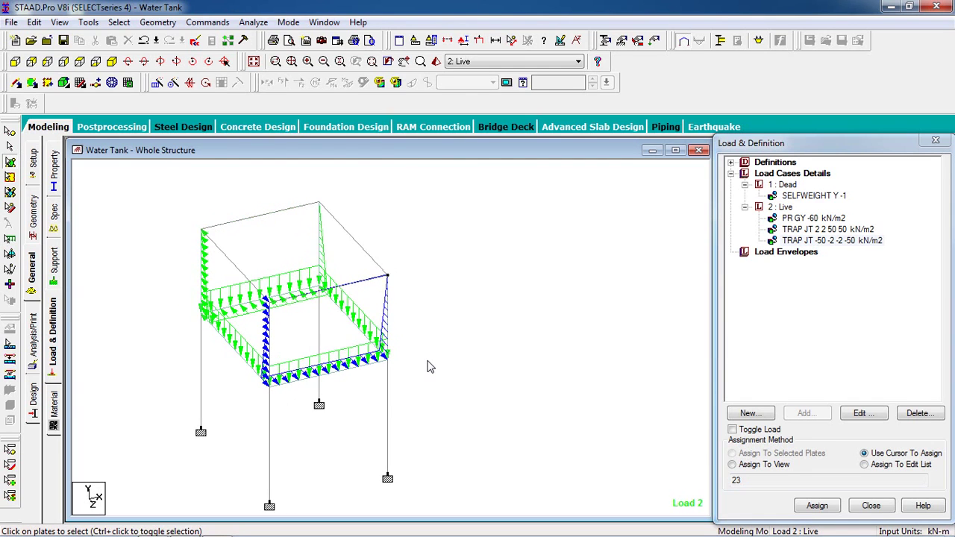
key("Left")
key("Left")
key("Left")
key("Left")
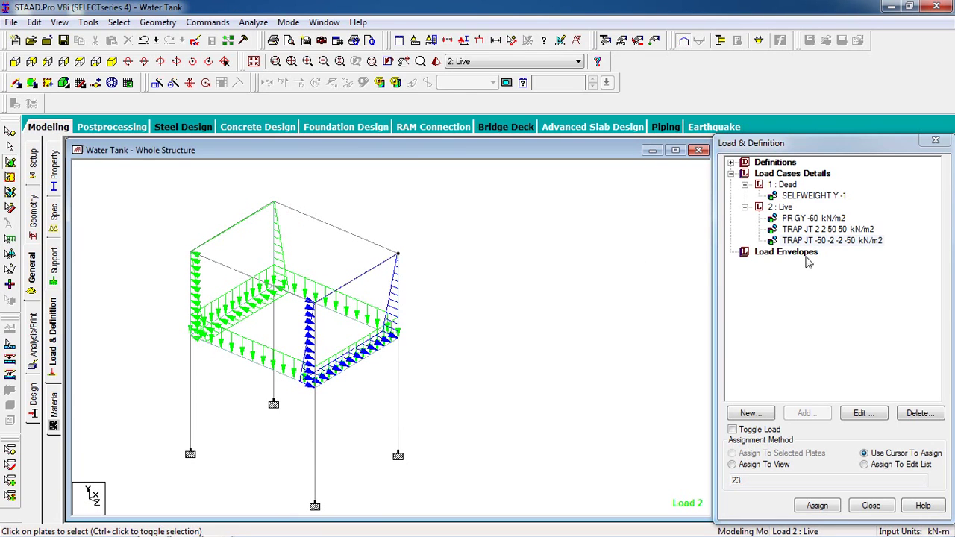
Step: Start another hydrostatic plate load under the Live case and choose side wall plate 22 for it
left_click(770, 209)
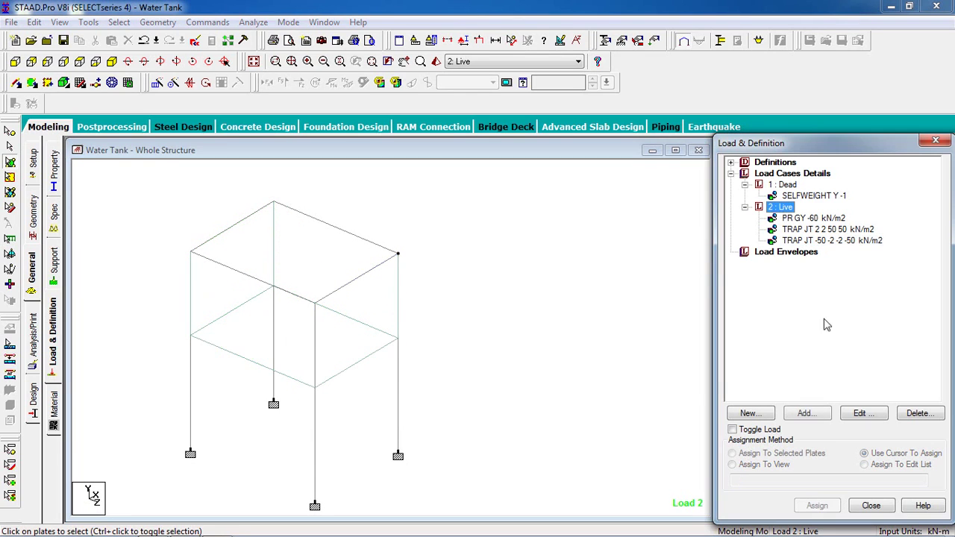
left_click(811, 413)
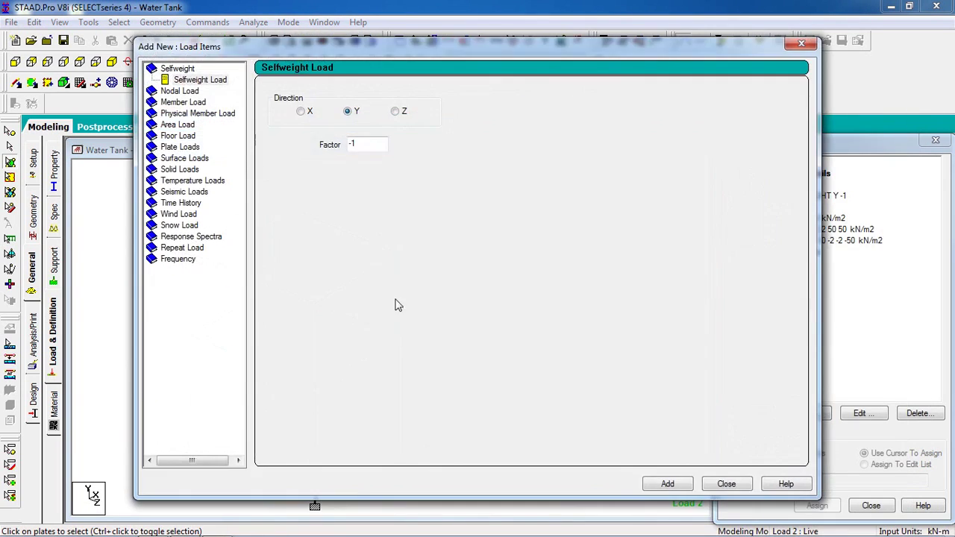
left_click(182, 148)
left_click(195, 192)
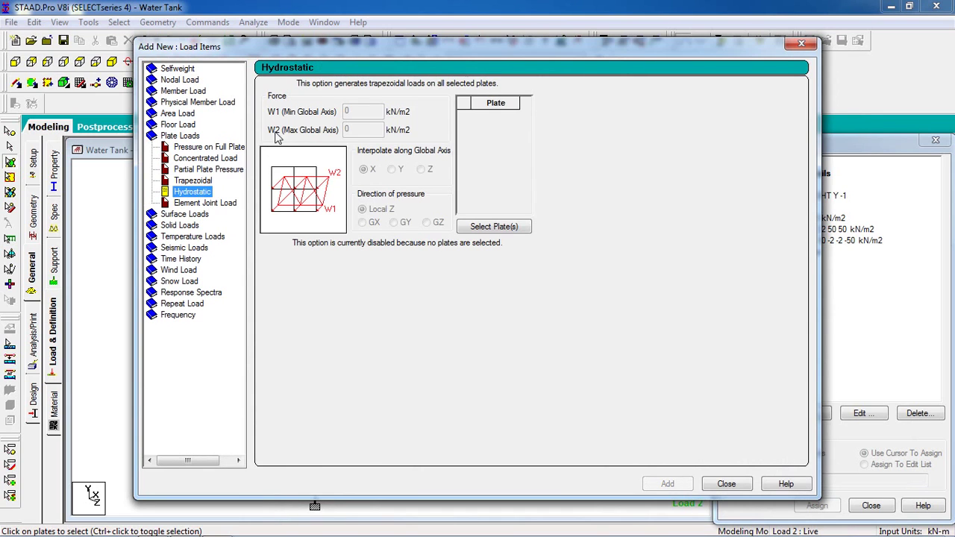
left_click(494, 227)
left_click(331, 256)
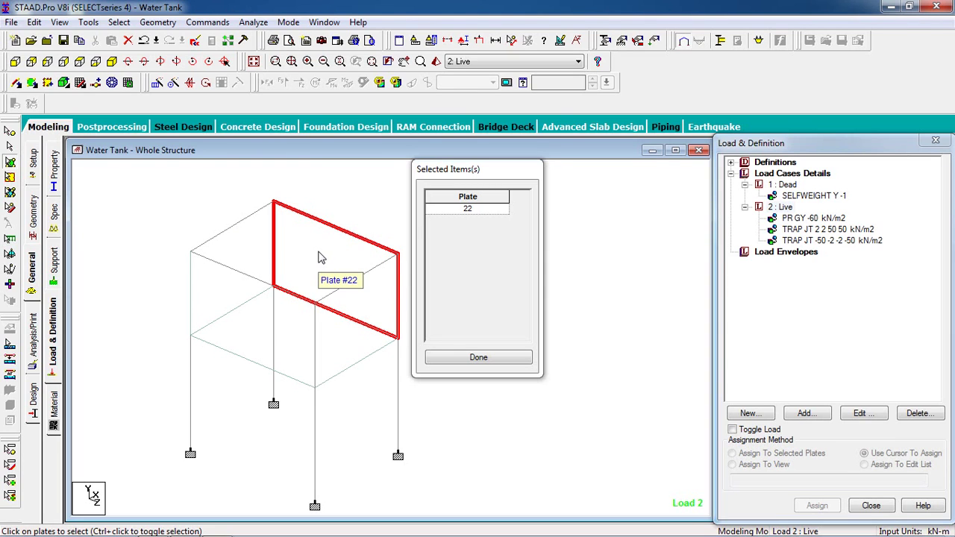
left_click(502, 358)
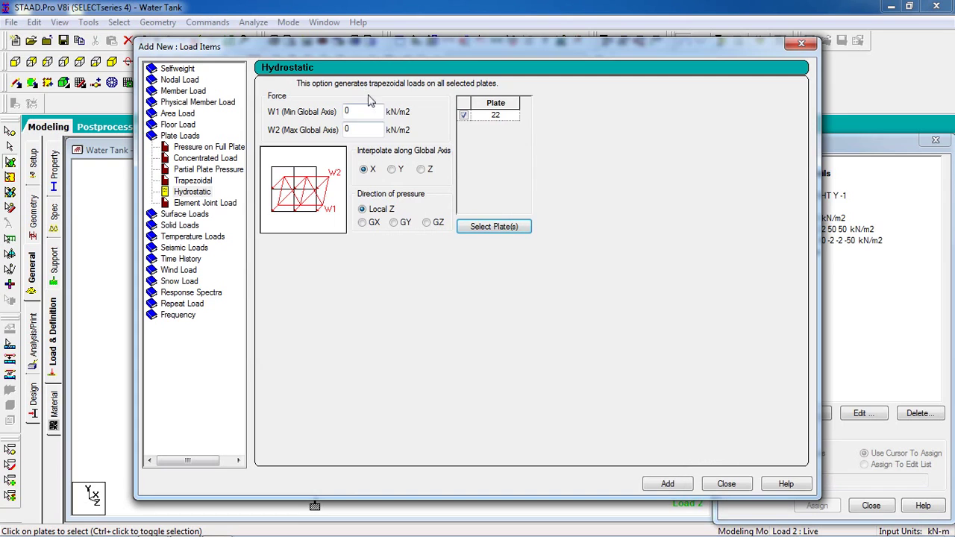
Step: Set the hydrostatic force on plate 22 to W1 50 and W2 2 kN/m2, interpolated along global Y
left_click_drag(372, 46, 499, 70)
double_click(501, 126)
type("50")
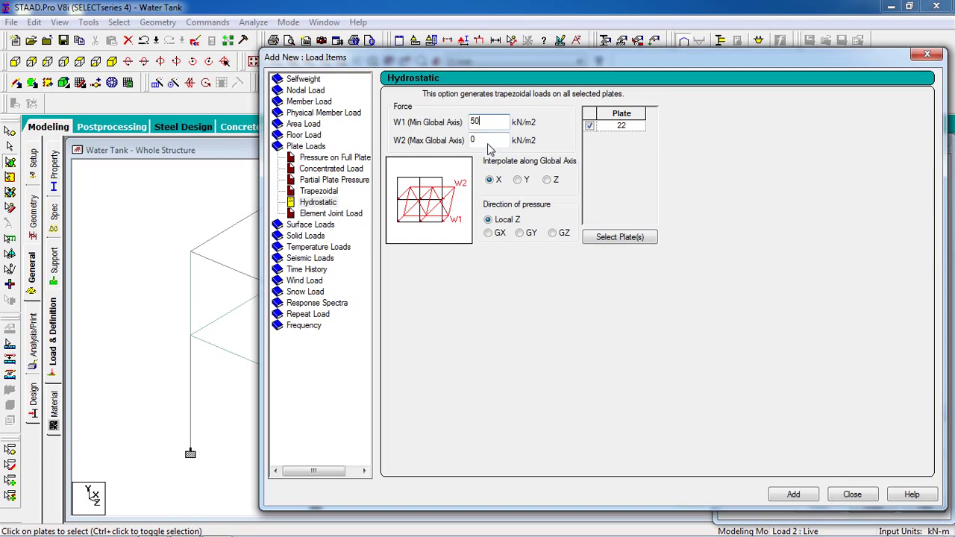
left_click_drag(488, 143, 448, 144)
type("000000000")
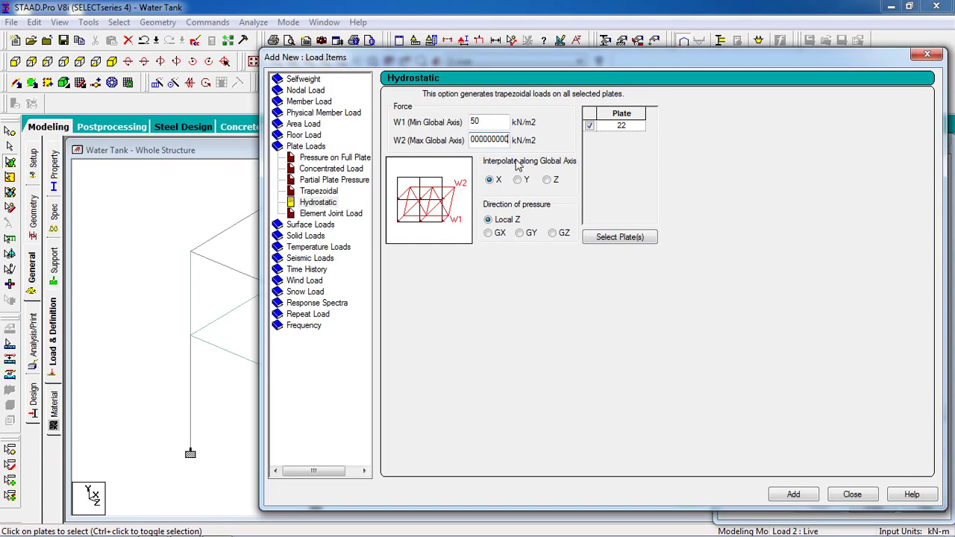
key("shift+Home")
type("2")
left_click(518, 182)
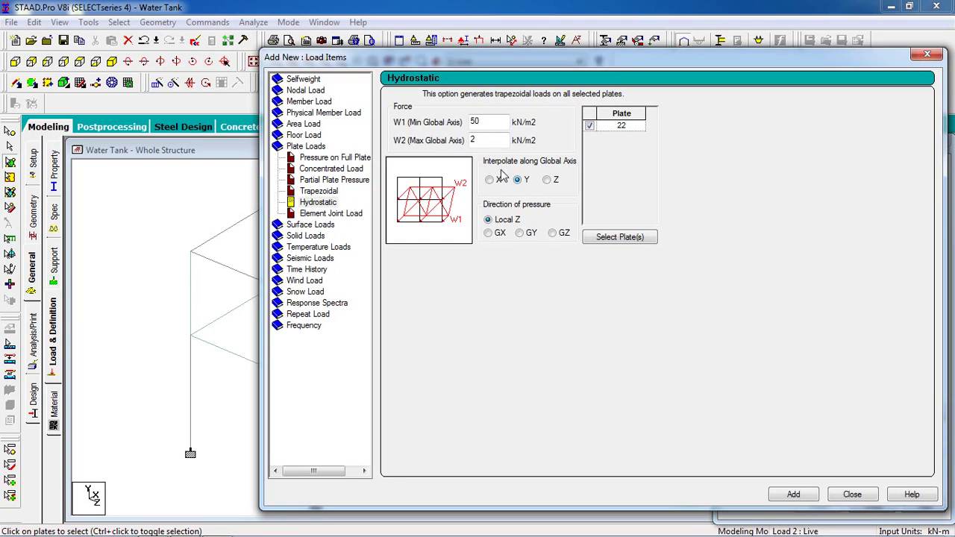
Step: Set the pressure direction to GX, add the load to the Live case, and display it on plate 22
left_click(490, 233)
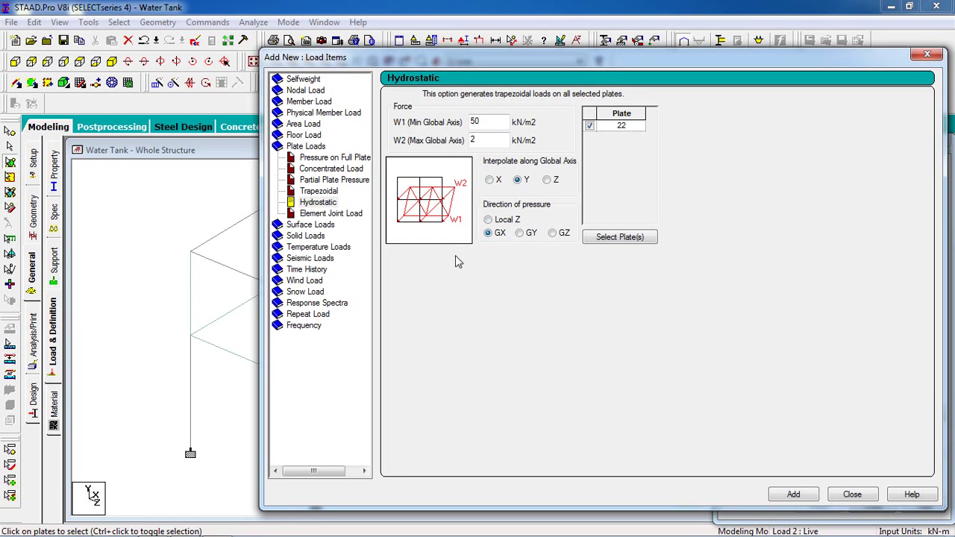
left_click(794, 495)
left_click(853, 494)
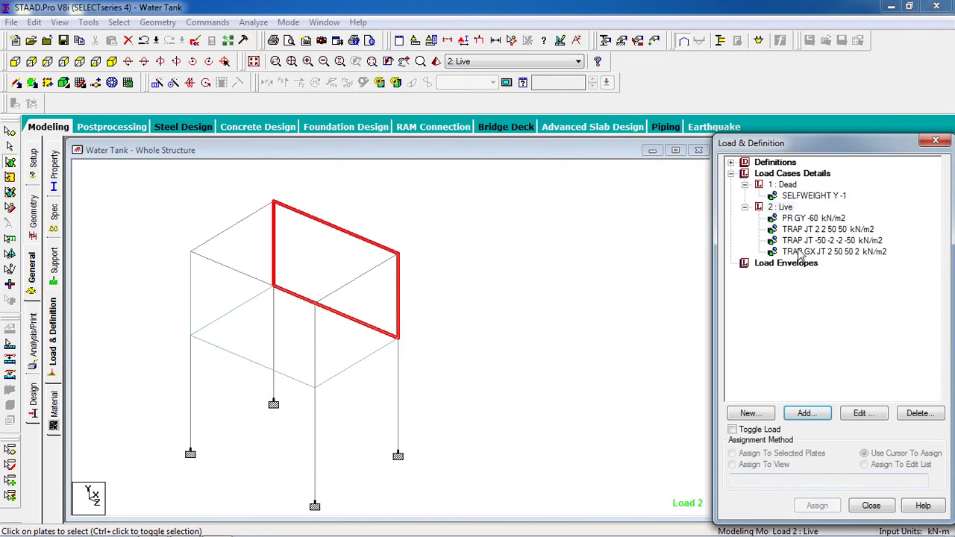
left_click(810, 263)
left_click(820, 253)
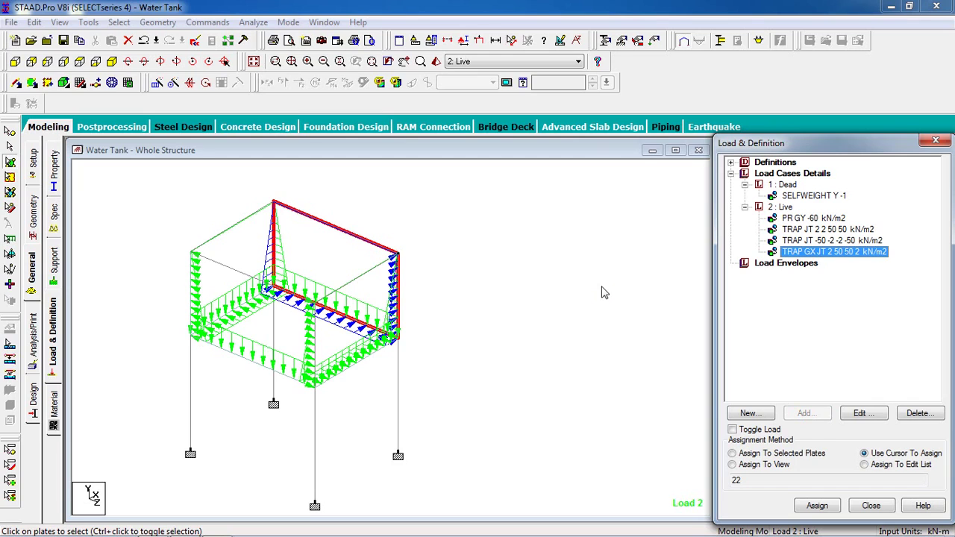
Step: Examine the direction of the hydrostatic load on side wall plate 22 by rotating the structure
left_click(437, 326)
key("Left")
key("Left")
key("Left")
key("Left")
key("Left")
key("Left")
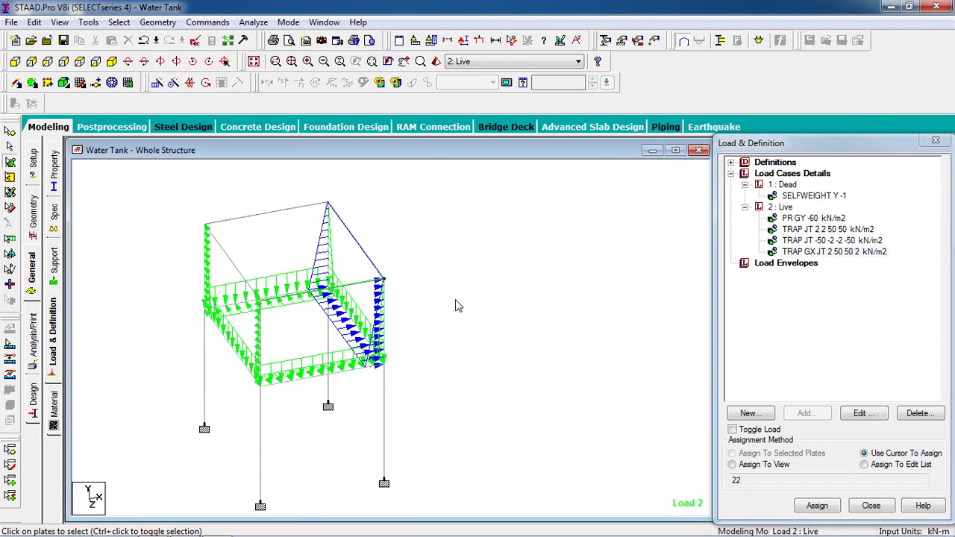
key("Down")
key("Down")
key("Up")
key("Up")
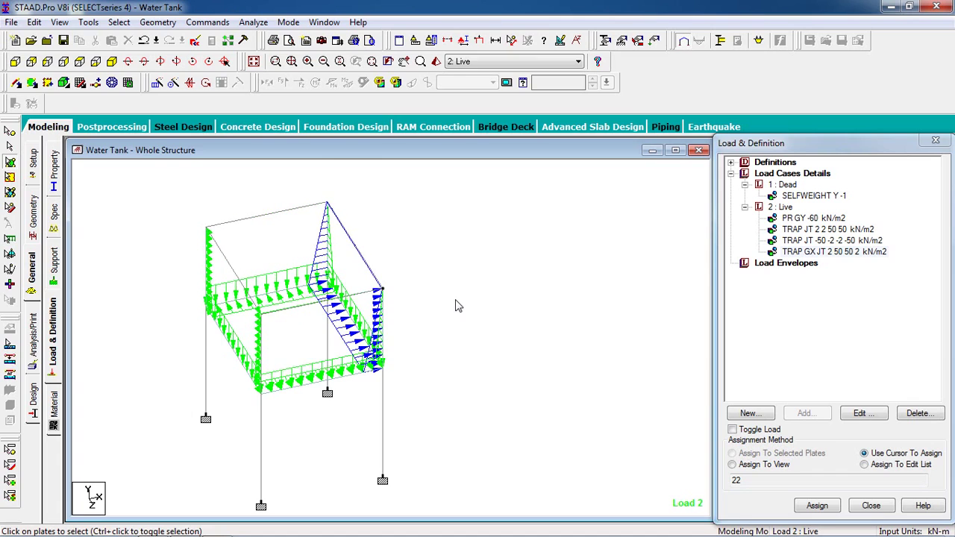
Step: Display the hydrostatic load on wall plate 21 and examine its direction from several angles, declining the auto save
left_click(839, 231)
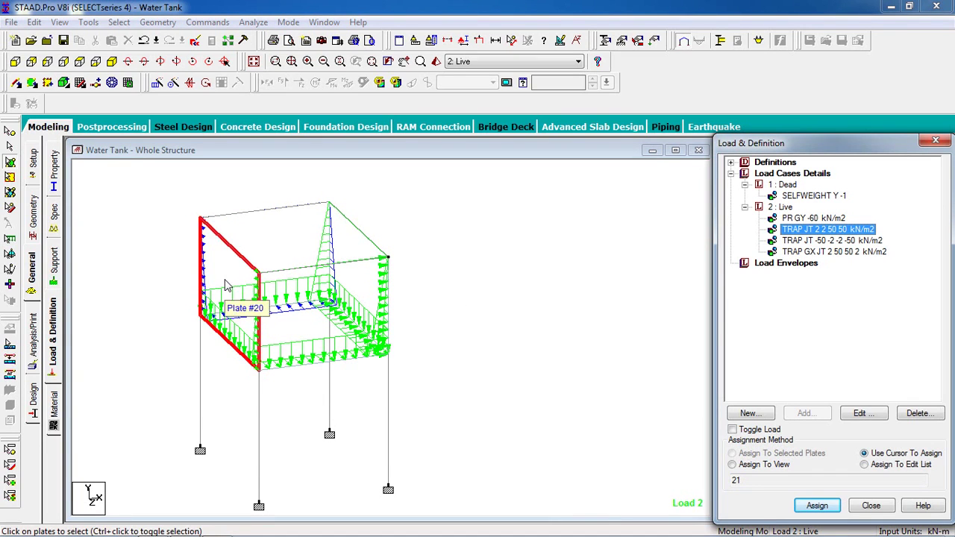
left_click(575, 376)
key("Right")
key("Left")
key("Left")
key("Left")
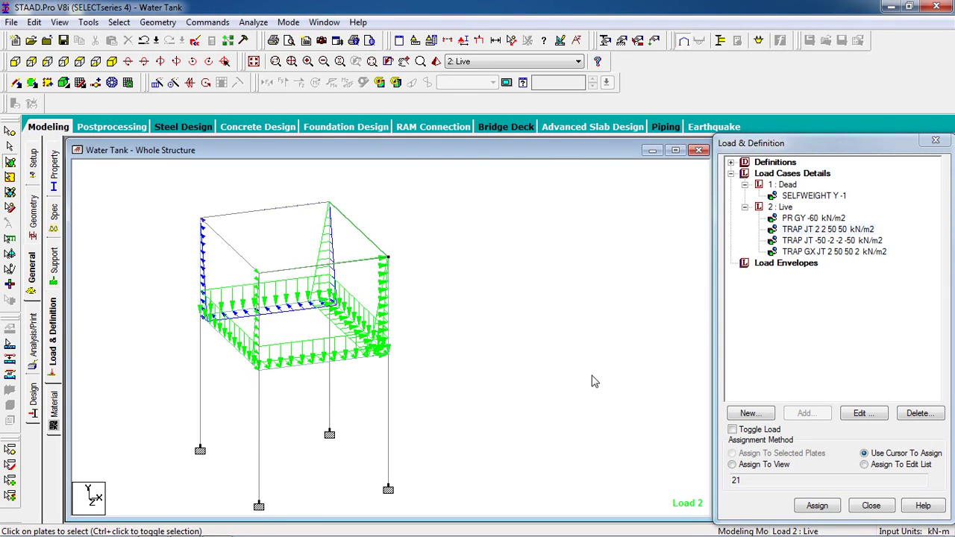
key("Left")
key("Left")
key("Left")
key("Left")
key("Left")
key("Left")
key("Left")
key("Left")
key("Left")
key("Left")
key("Left")
key("Left")
key("Left")
key("Left")
key("Left")
key("Left")
key("Left")
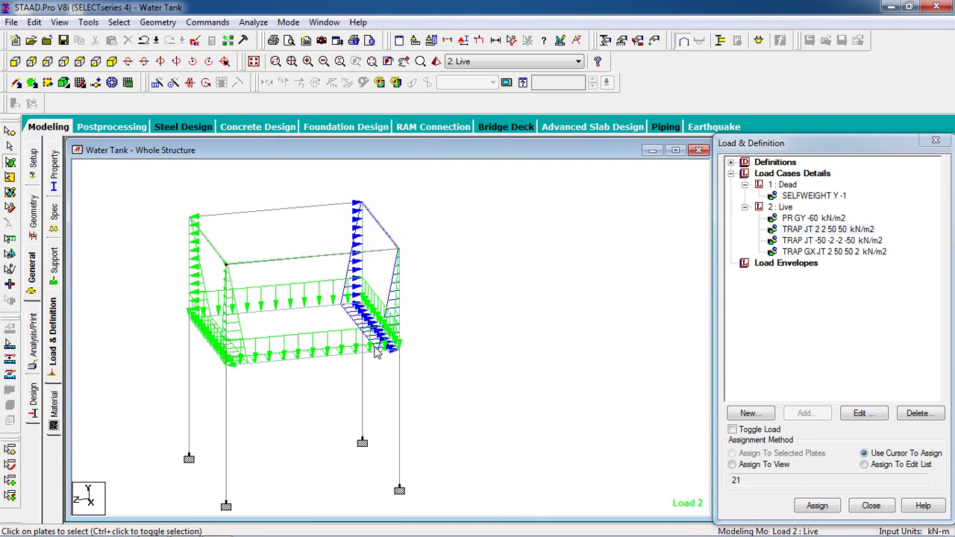
key("Up")
key("Up")
scroll(373, 346, "down", 2)
scroll(377, 348, "up", 5)
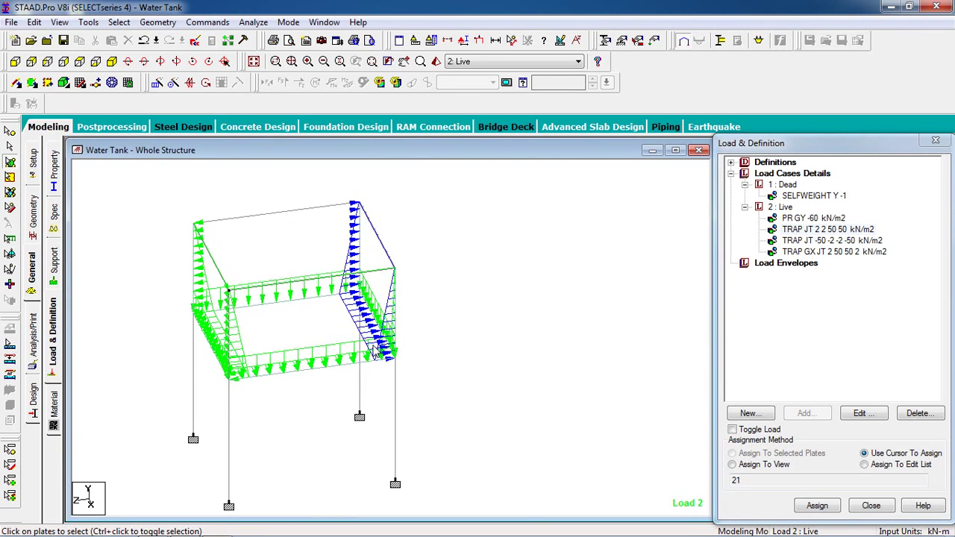
middle_click_drag(568, 387, 518, 400)
scroll(313, 358, "up", 1)
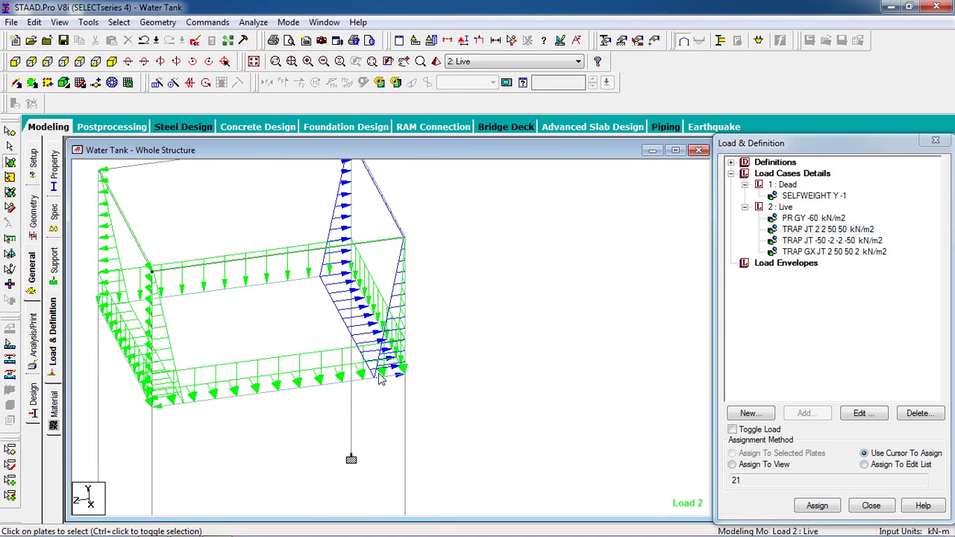
middle_click_drag(349, 255, 425, 292)
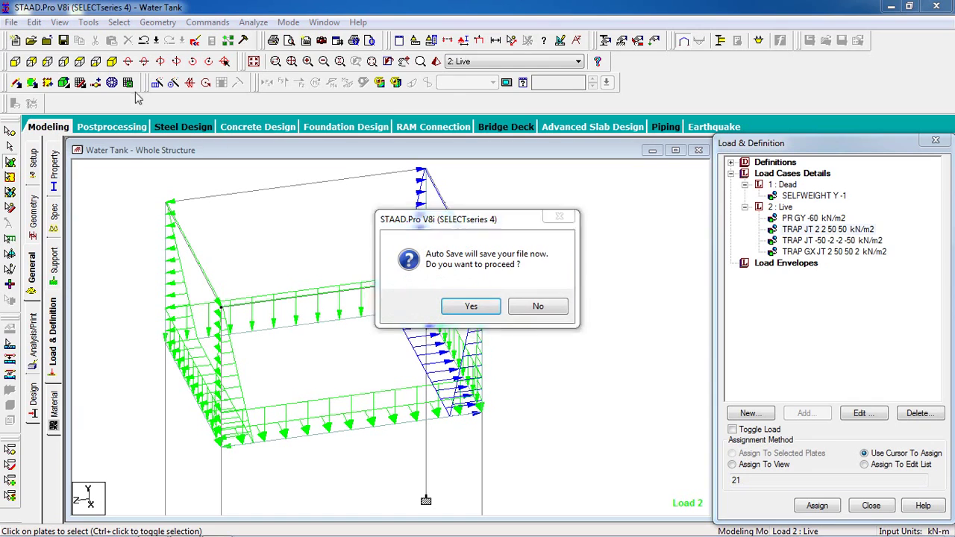
left_click(538, 307)
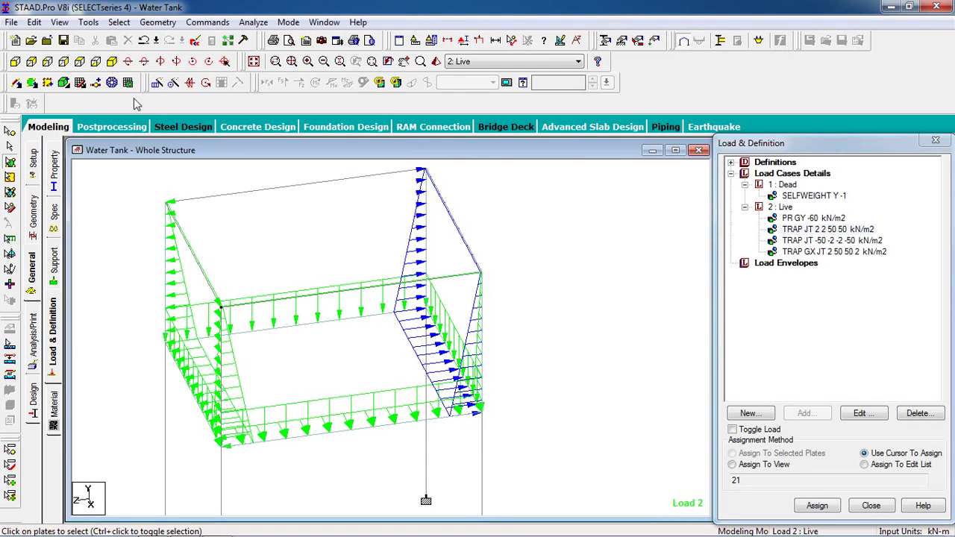
Step: Restore the isometric view and inspect the pressure direction and node values of plate 21's trapezoidal load
left_click(113, 65)
scroll(175, 329, "up", 1)
middle_click_drag(110, 291, 165, 341)
scroll(167, 347, "up", 1)
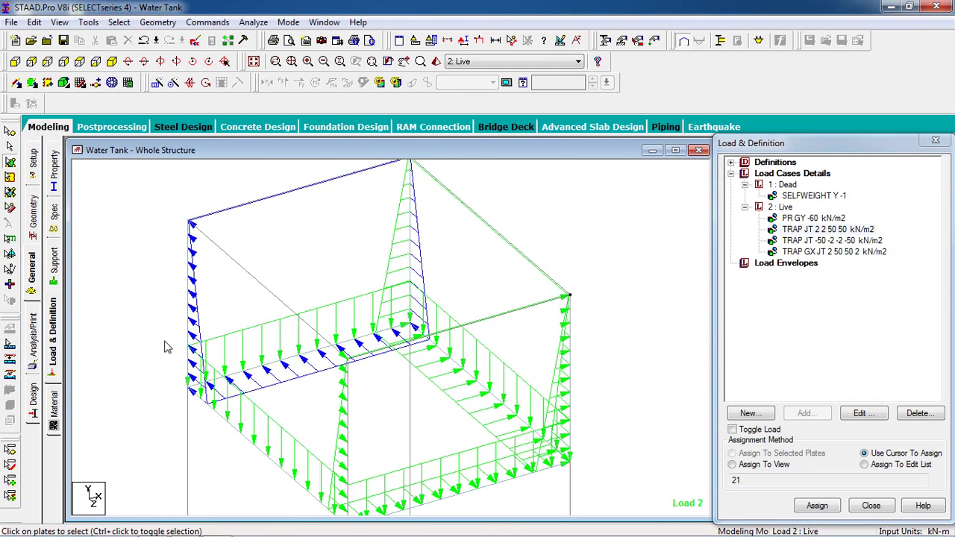
left_click(829, 229)
double_click(828, 230)
left_click_drag(471, 154, 760, 82)
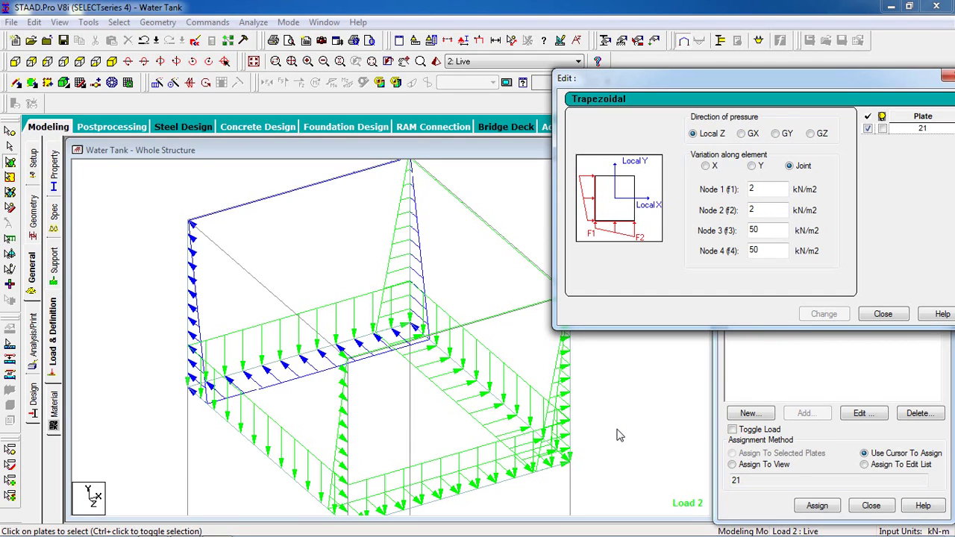
left_click(875, 318)
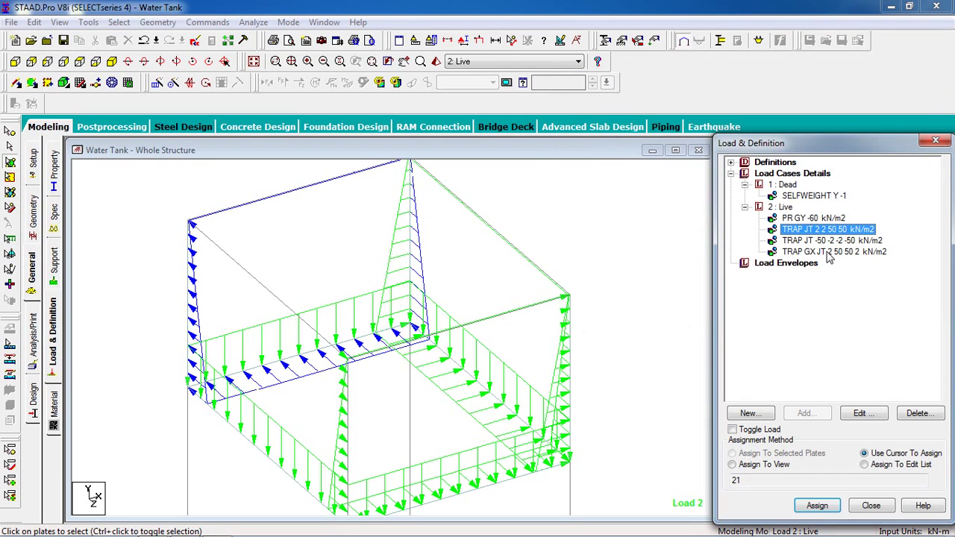
Step: Inspect the trapezoidal load definitions of front wall plate 23 and side wall plate 22
left_click(830, 241)
double_click(830, 248)
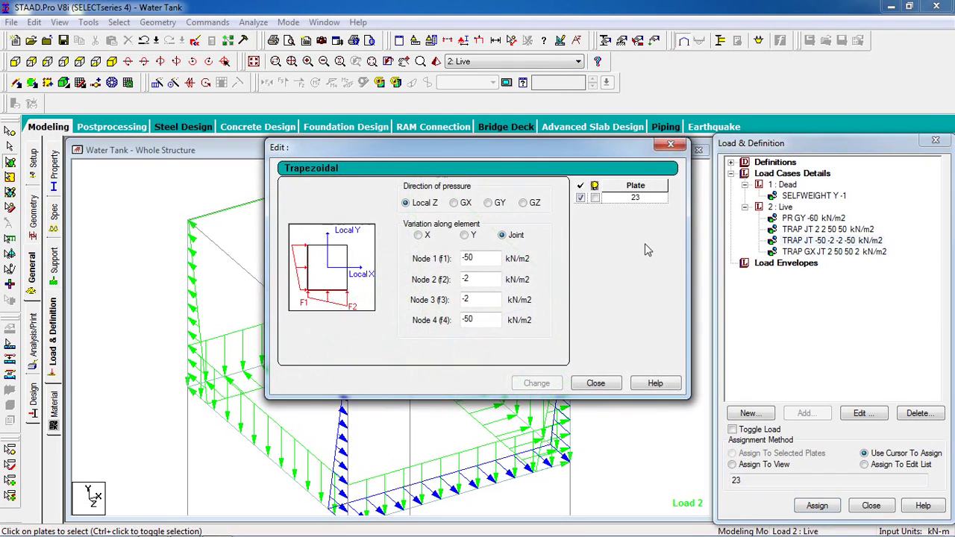
left_click_drag(544, 159, 646, 158)
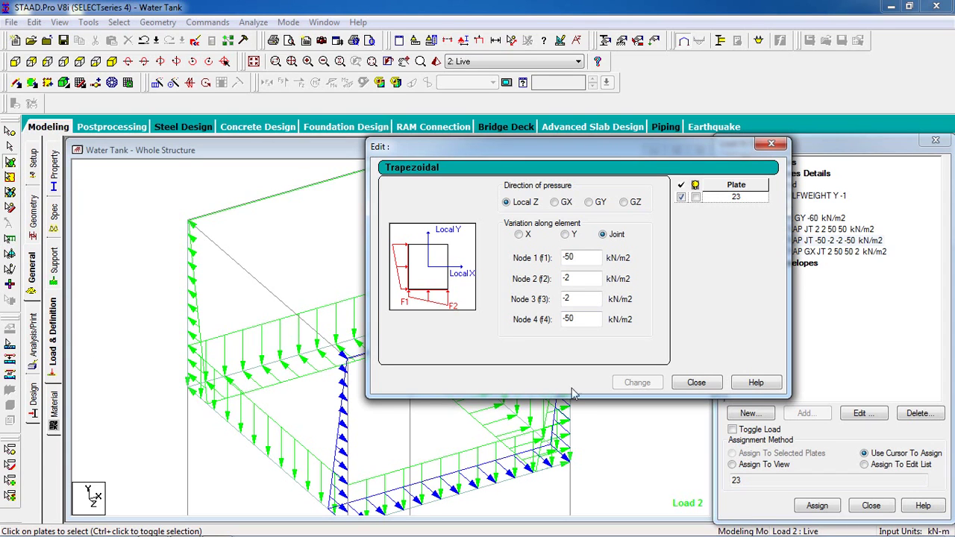
left_click(697, 382)
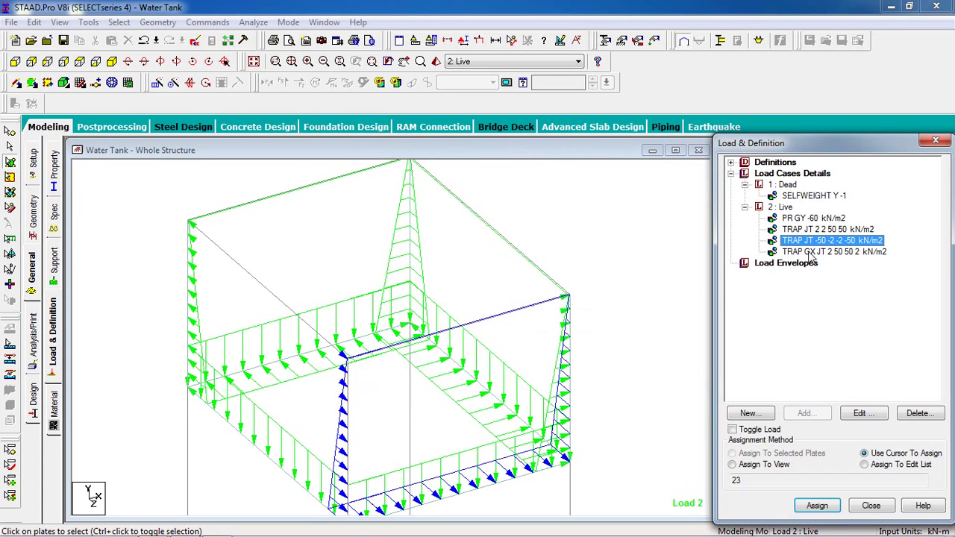
double_click(811, 252)
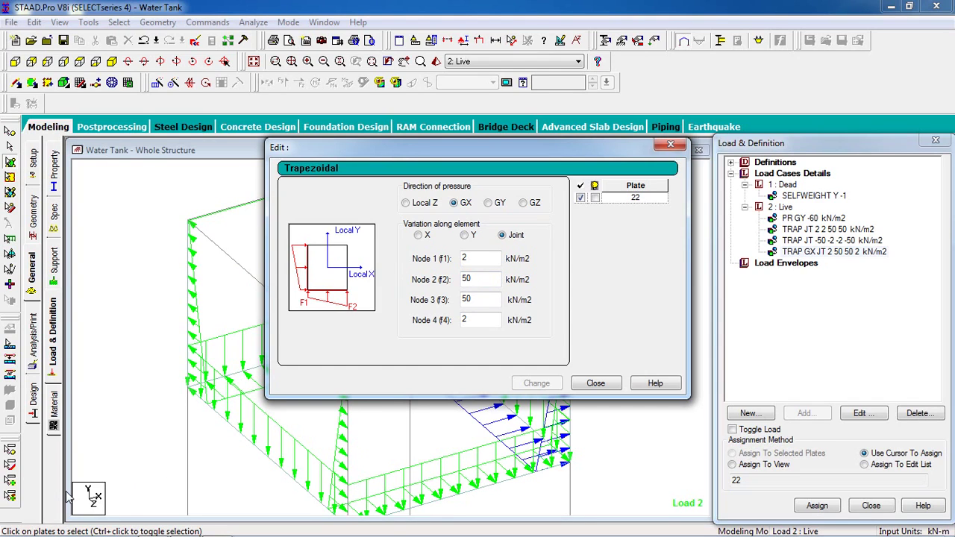
left_click(606, 383)
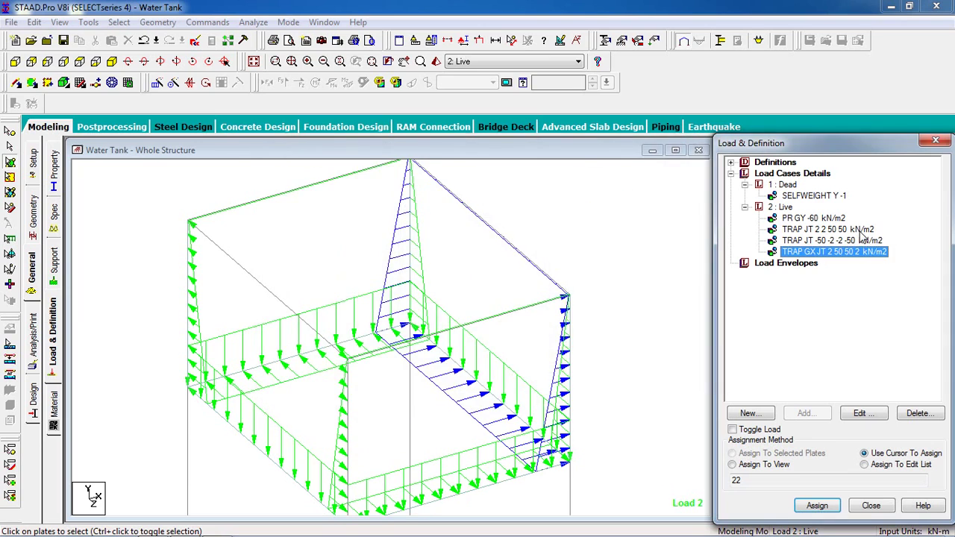
Step: Compare the node pressures and their signs in the trapezoidal loads of opposite wall plates 21 and 23
double_click(860, 231)
left_click_drag(551, 153, 640, 159)
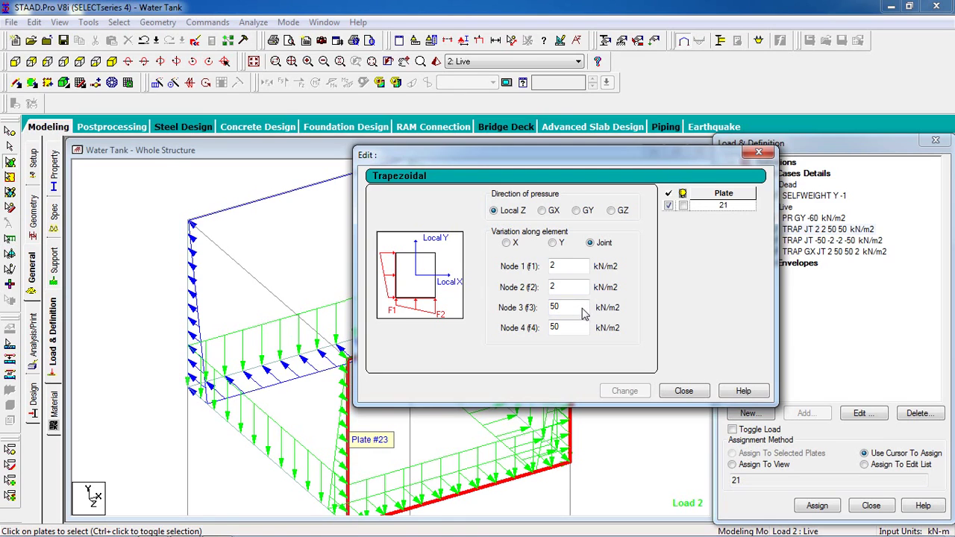
left_click(678, 394)
double_click(823, 241)
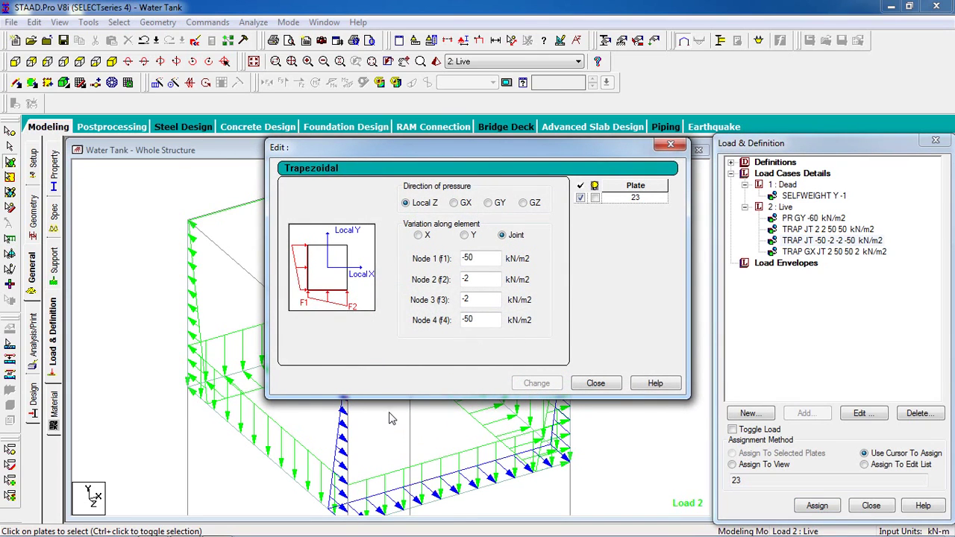
left_click(597, 382)
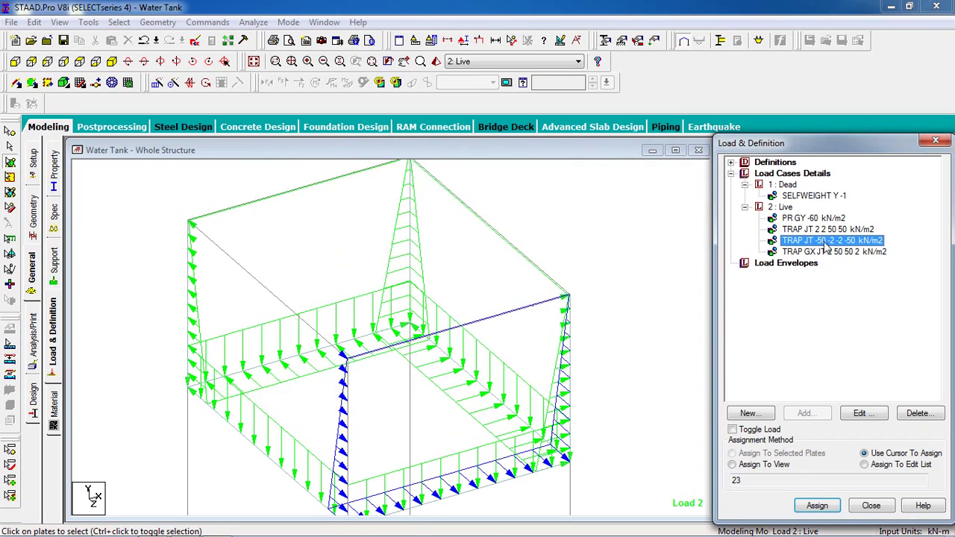
Step: Start another hydrostatic plate load under the Live case and choose the remaining side wall plate 20 for it
left_click(782, 207)
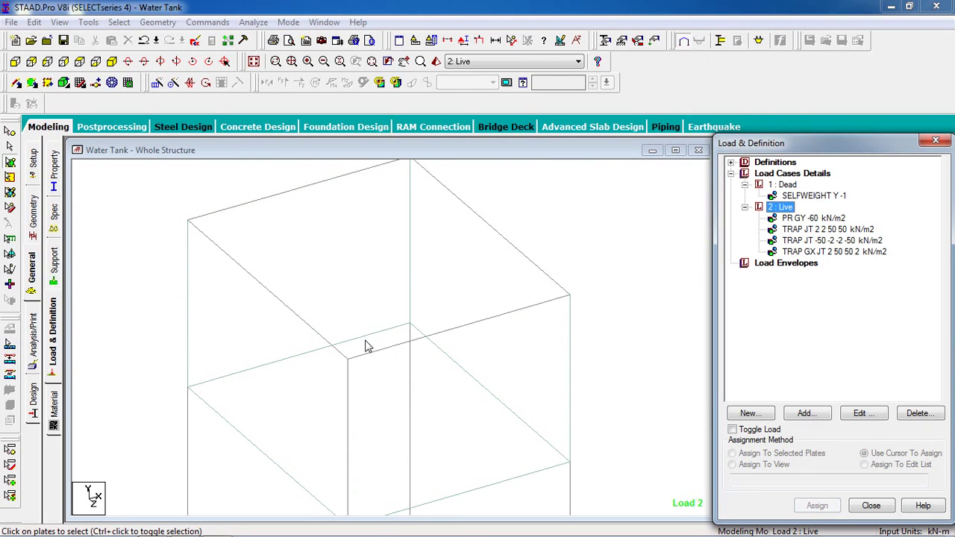
middle_click_drag(366, 400, 363, 346)
scroll(380, 361, "down", 2)
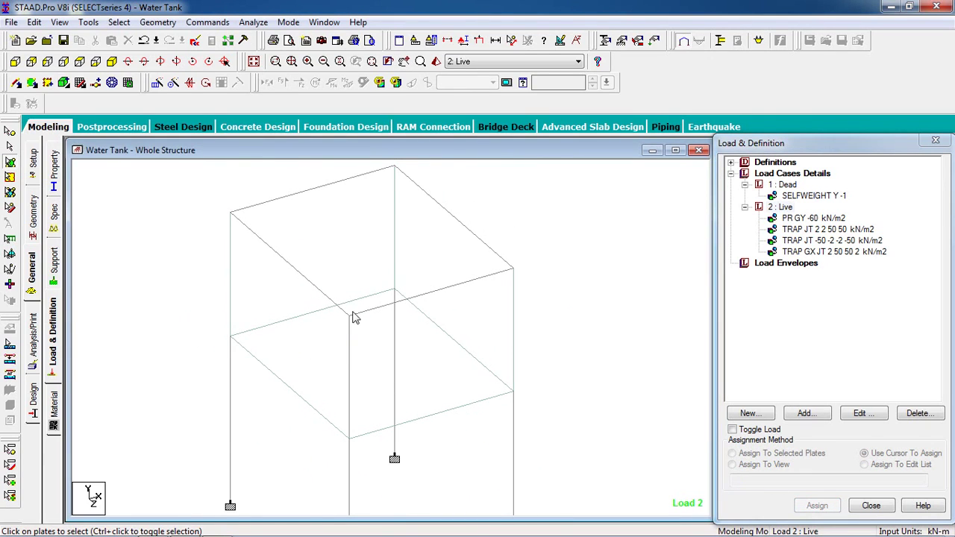
left_click(780, 209)
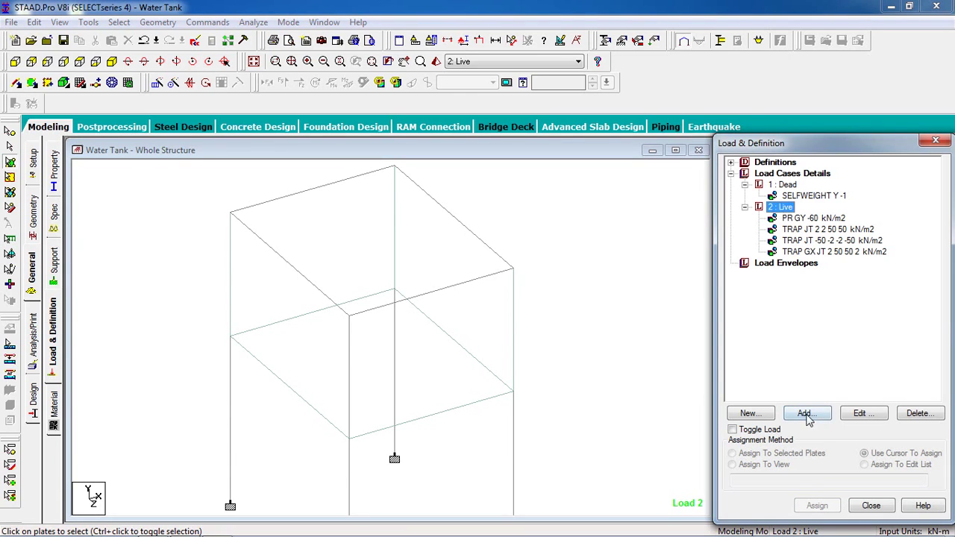
left_click(807, 414)
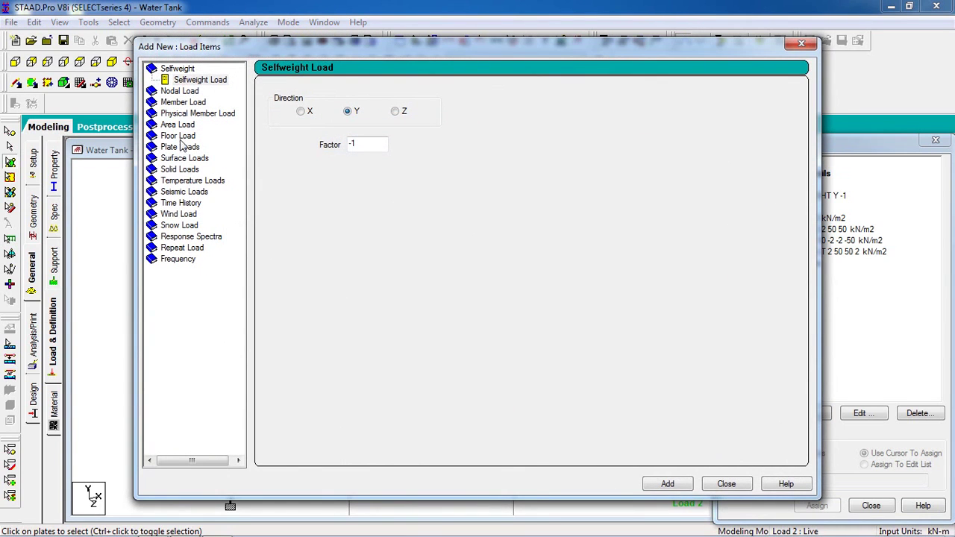
left_click(176, 148)
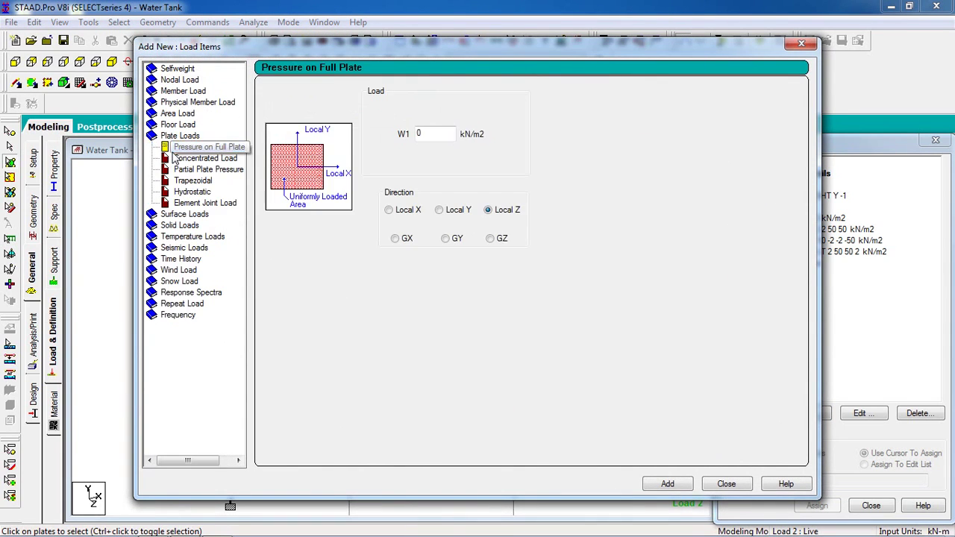
left_click(196, 193)
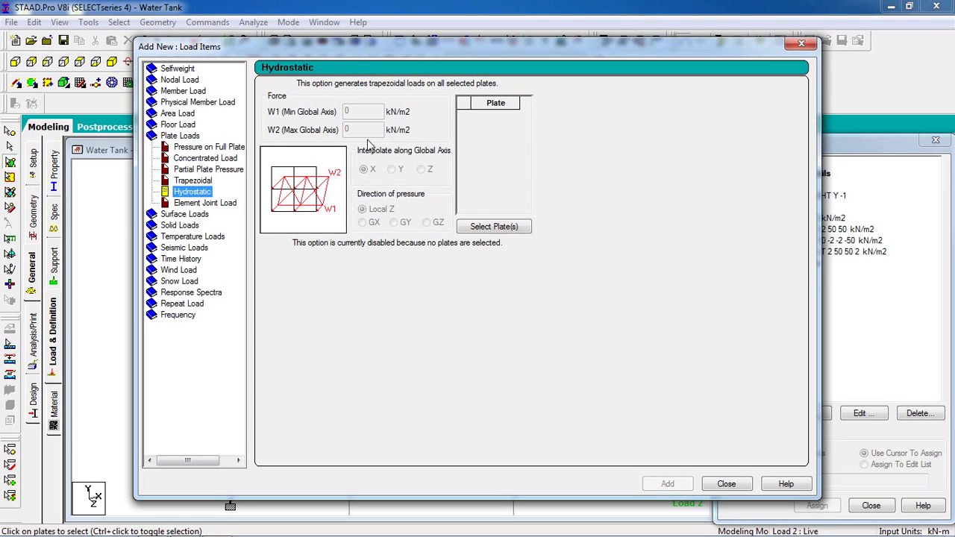
left_click(526, 227)
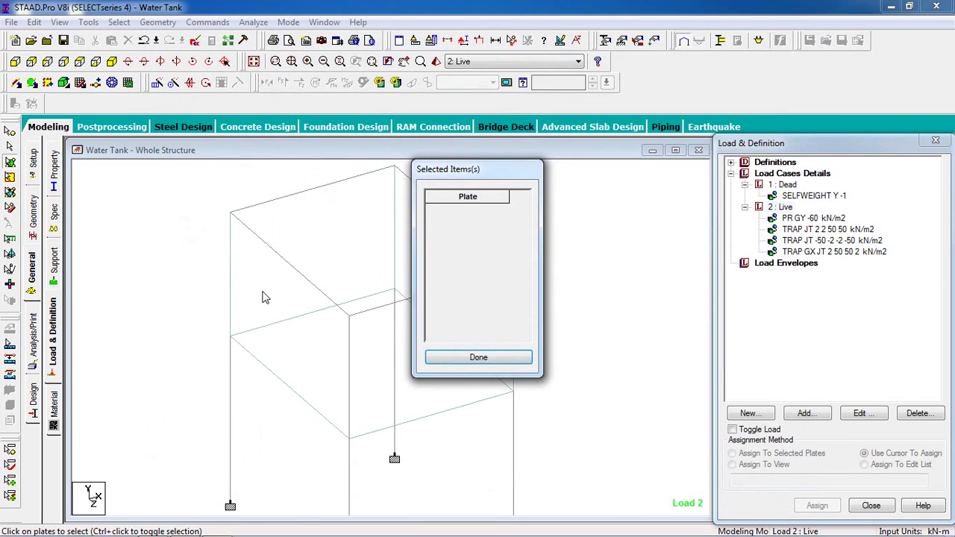
left_click(307, 337)
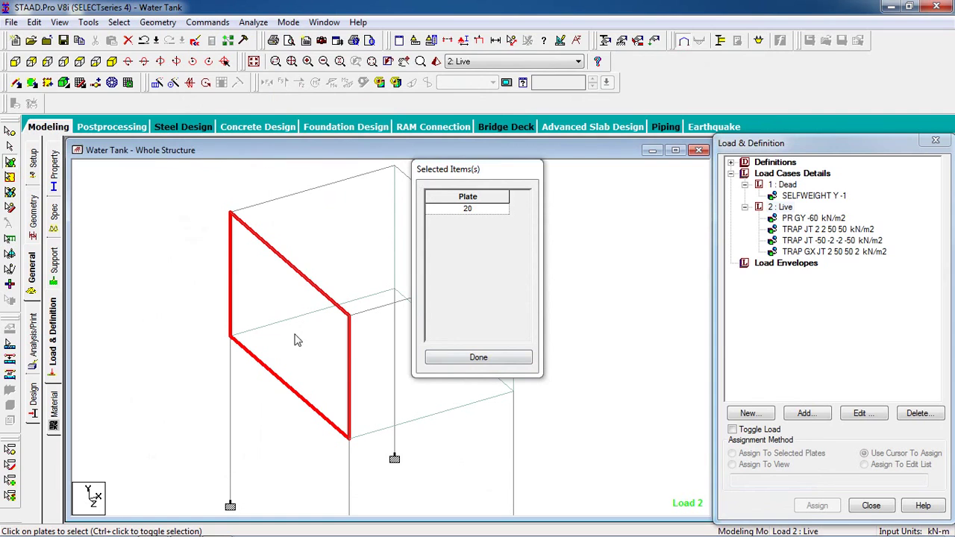
left_click(459, 380, "ctrl")
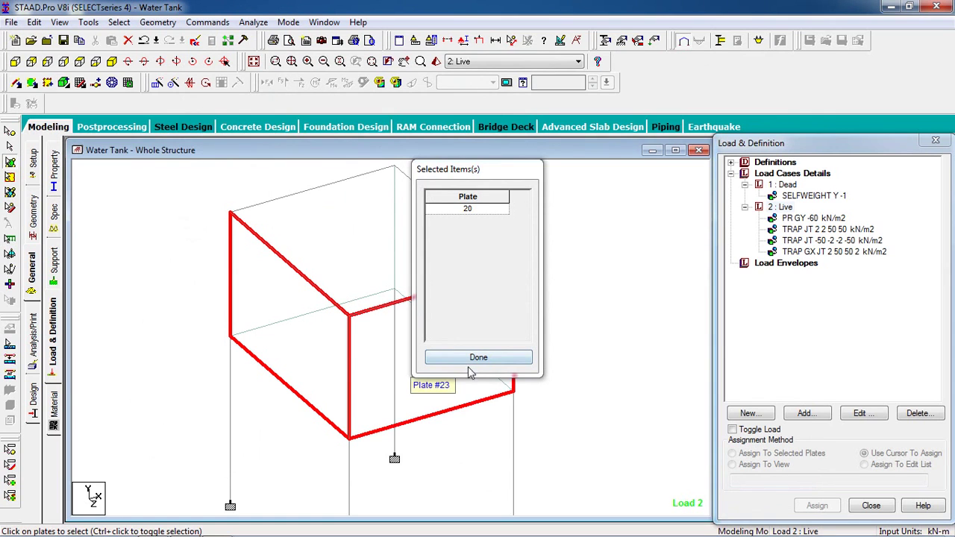
left_click(521, 359)
Step: Set the hydrostatic force on plate 20 to W1 -50 and W2 -2 kN/m2, interpolated along global Y
left_click_drag(388, 49, 522, 63)
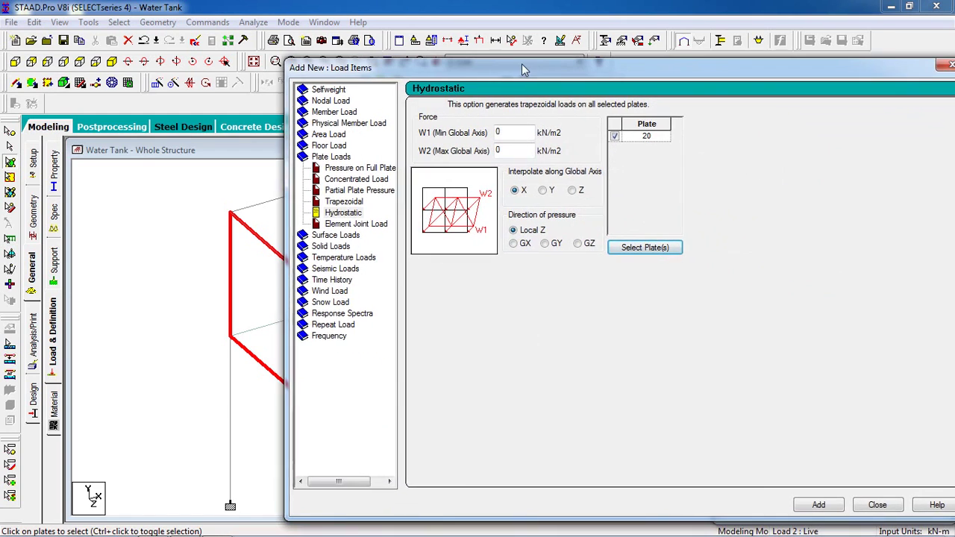
double_click(498, 132)
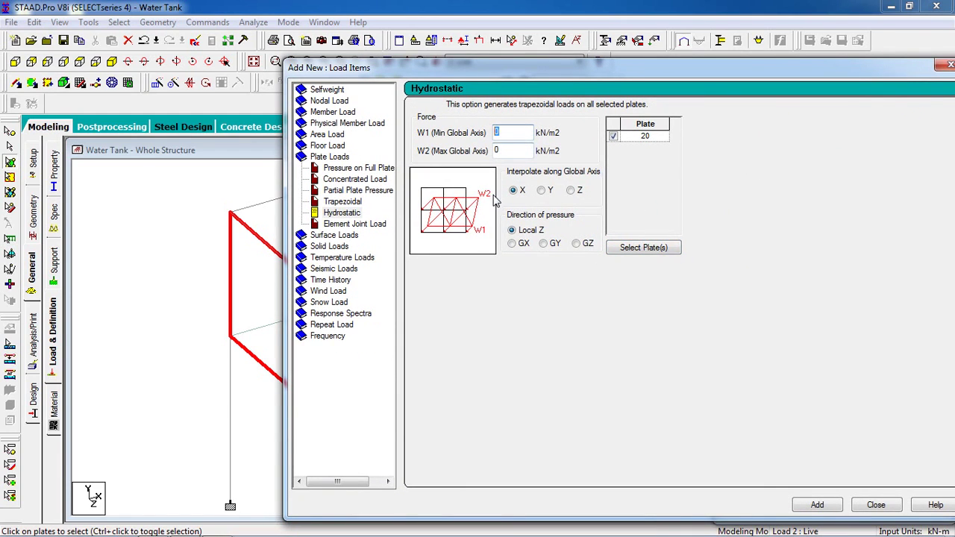
type("-50")
key("Tab")
left_click(542, 191)
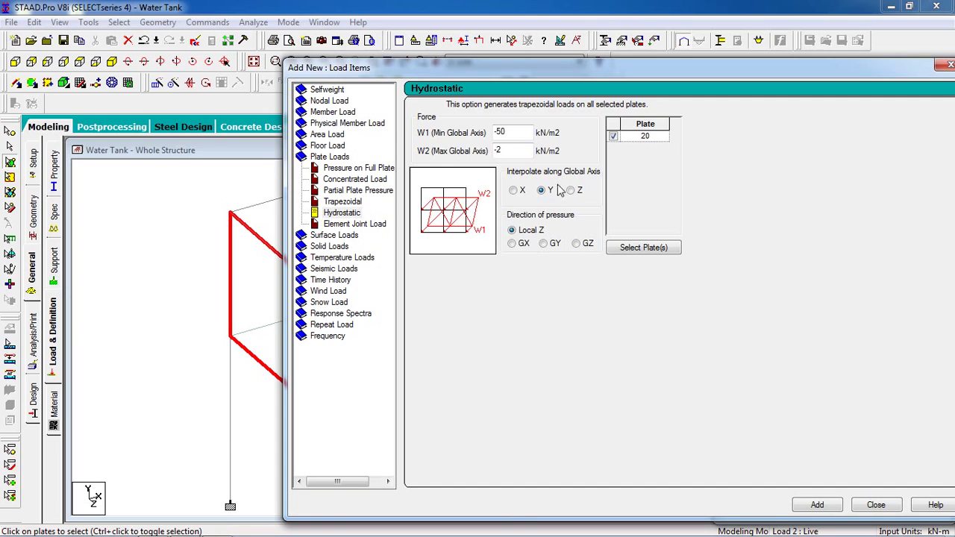
Step: Set plate 20's pressure direction to GX, add the load to the Live case, and display it on the model
left_click(516, 244)
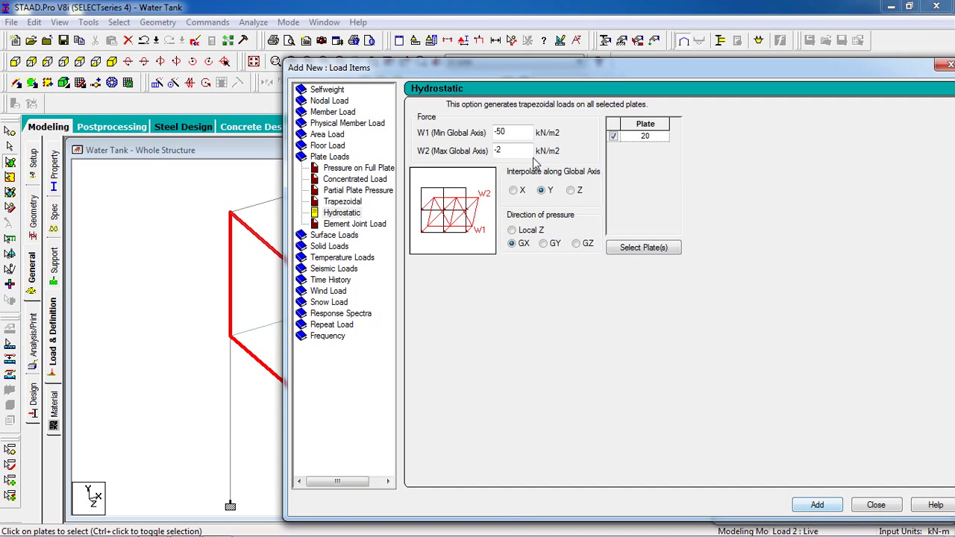
left_click(817, 506)
left_click(877, 507)
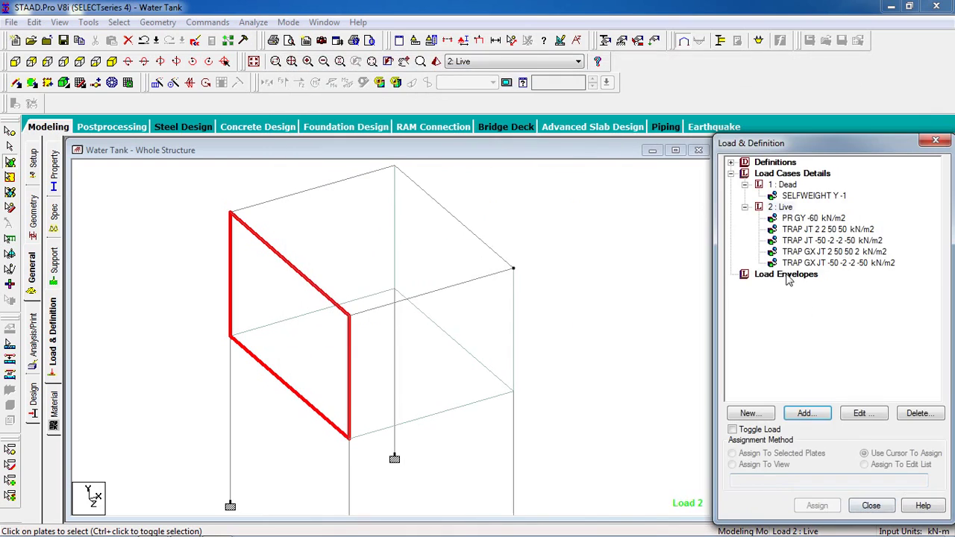
left_click(796, 263)
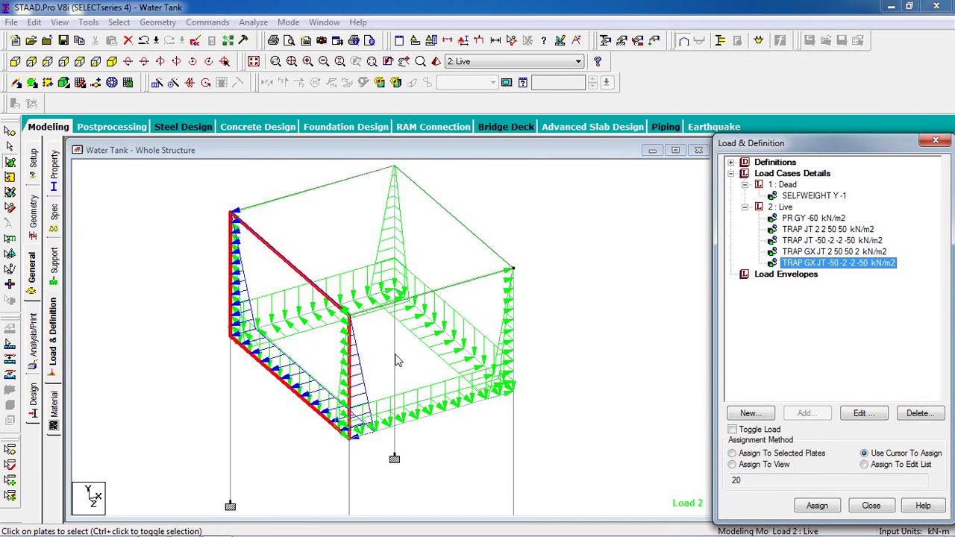
Step: Examine the Live case floor pressure and hydrostatic wall loads on the whole tank with nothing selected
left_click(683, 317)
middle_click_drag(614, 365, 534, 326)
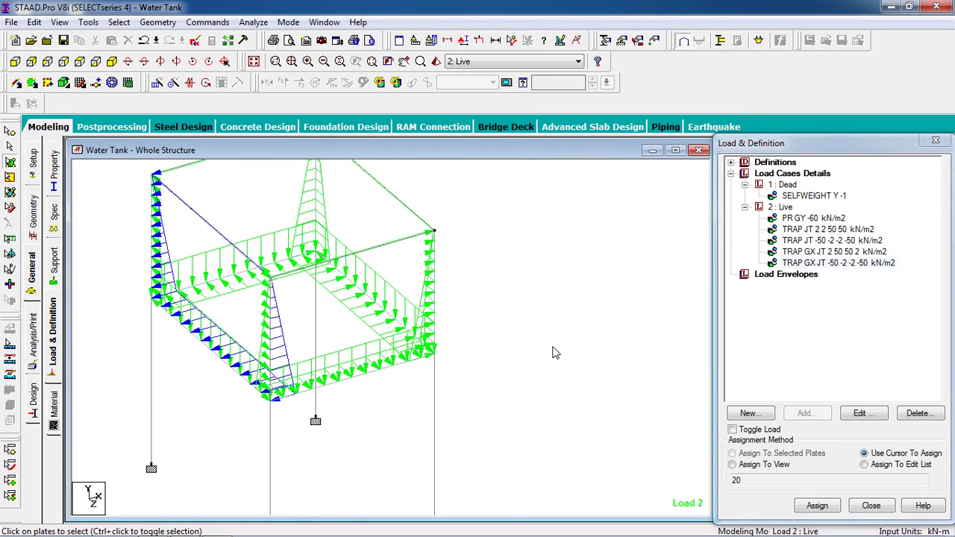
scroll(557, 352, "down", 2)
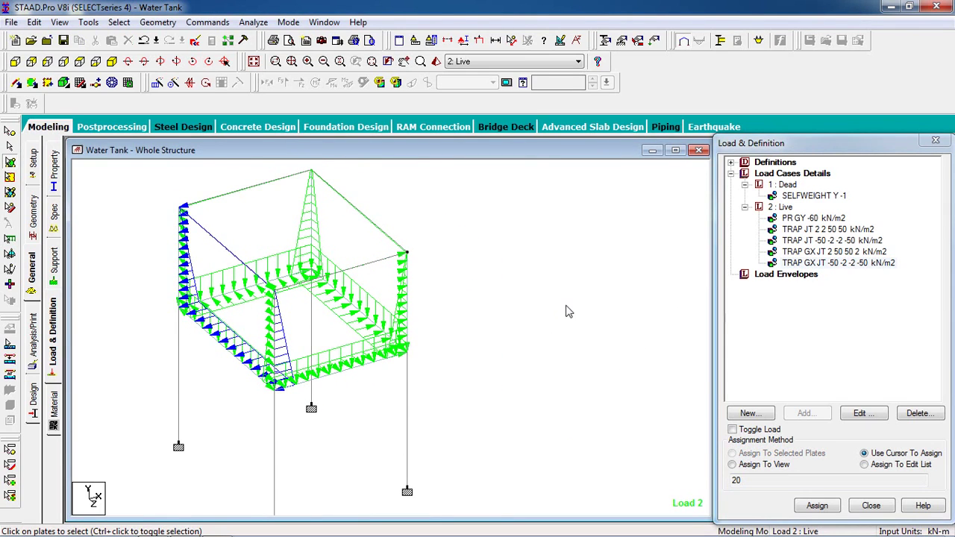
scroll(464, 304, "down", 1)
middle_click_drag(476, 321, 541, 329)
scroll(541, 326, "down", 2)
middle_click_drag(544, 368, 516, 336)
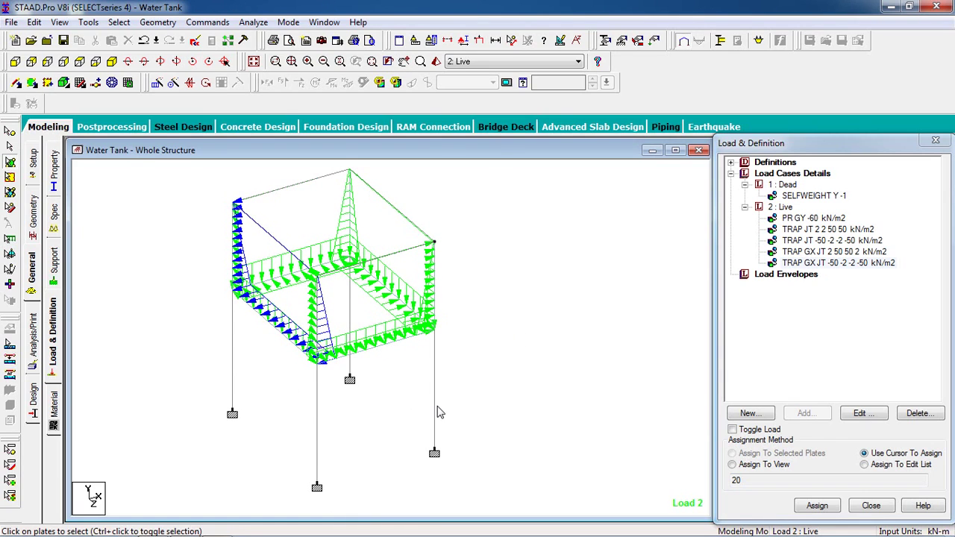
scroll(439, 412, "down", 1)
middle_click_drag(490, 412, 514, 408)
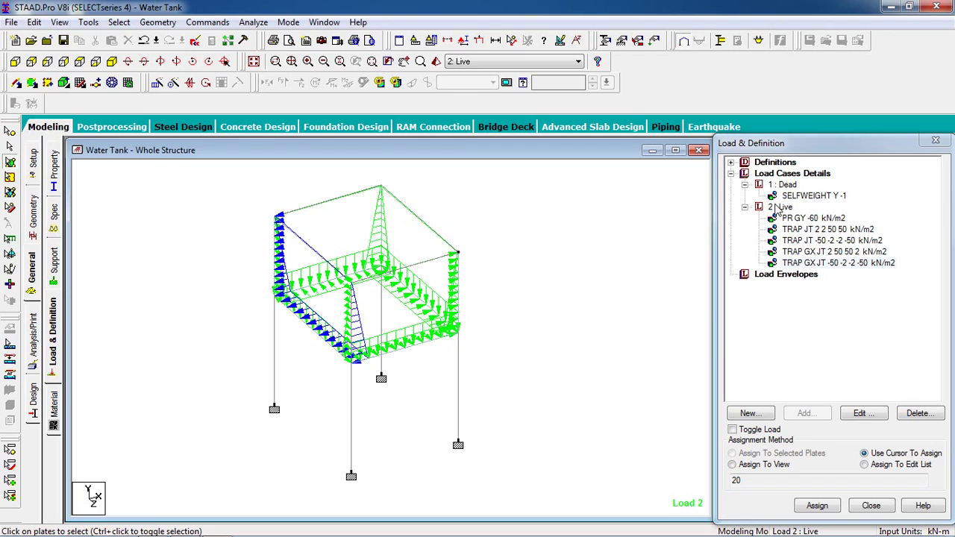
Step: Add a Perform Analysis command with the No Print option to the model
left_click(34, 347)
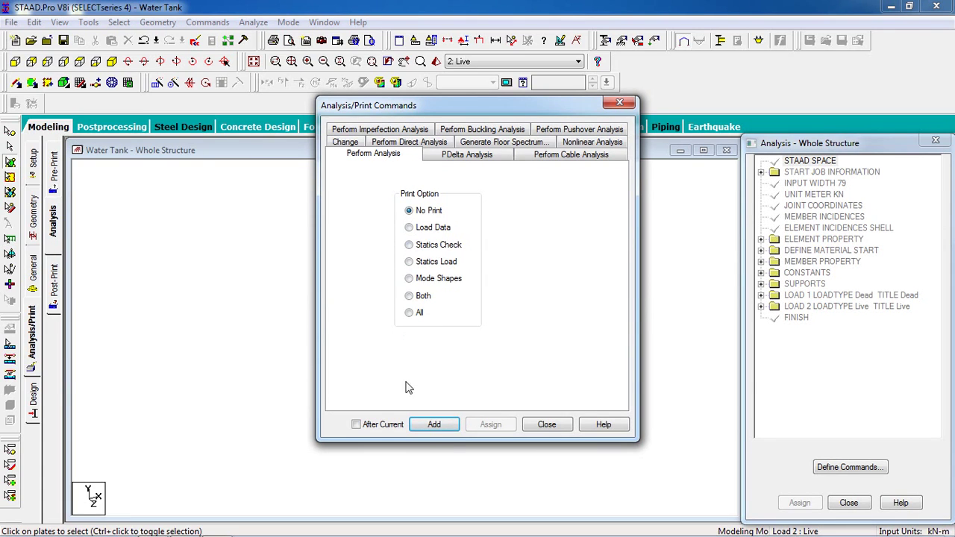
left_click(433, 425)
left_click(547, 427)
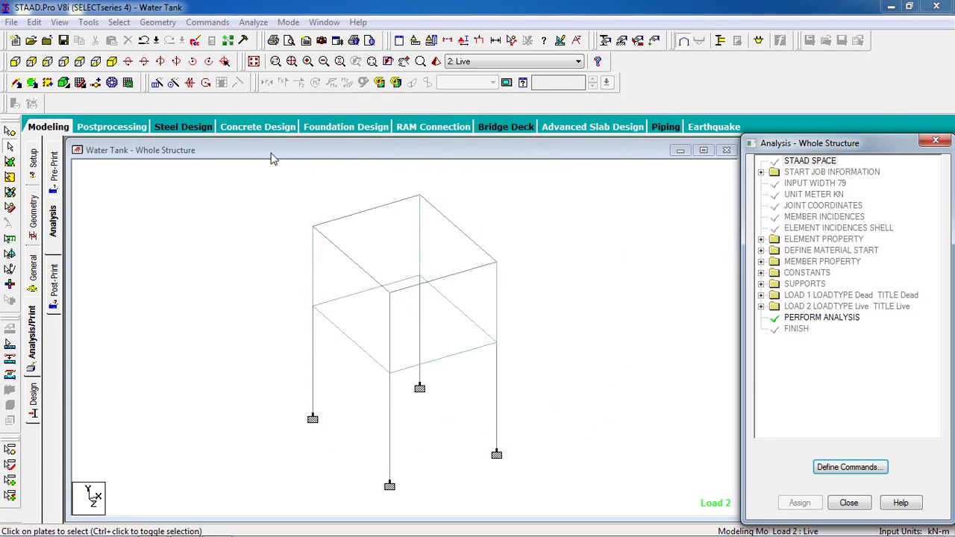
Step: Save the structure, run the analysis, check its error and warning summary, and finish by staying in modeling mode
left_click(253, 21)
left_click(275, 33)
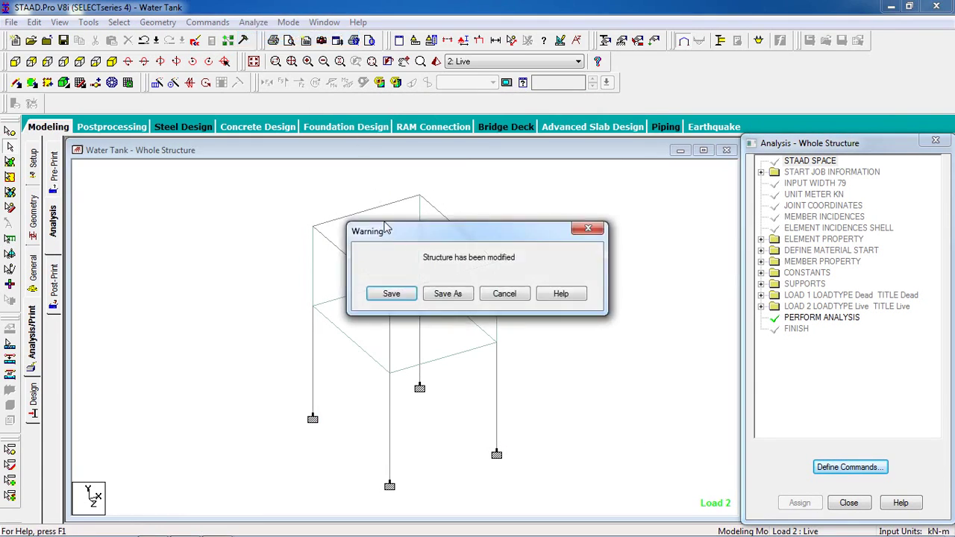
left_click(393, 296)
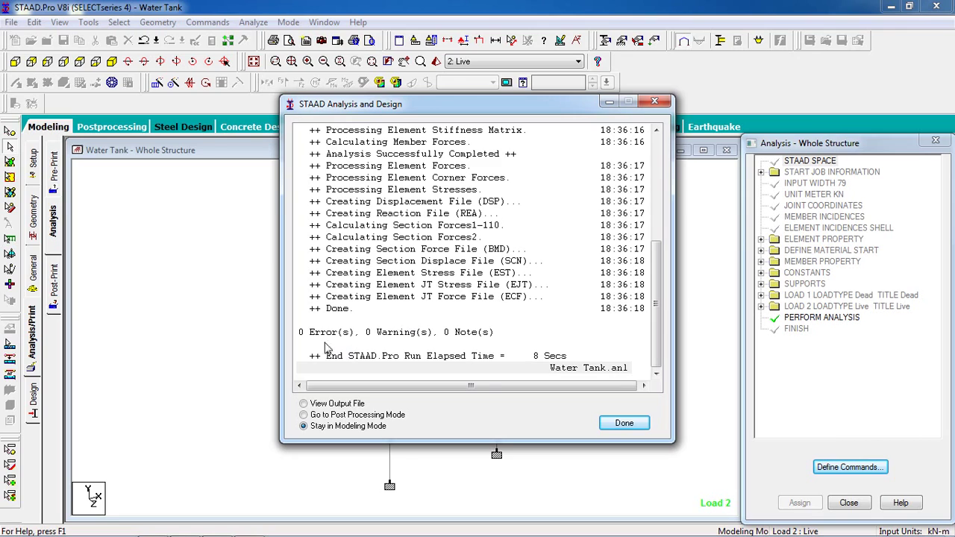
left_click(352, 333)
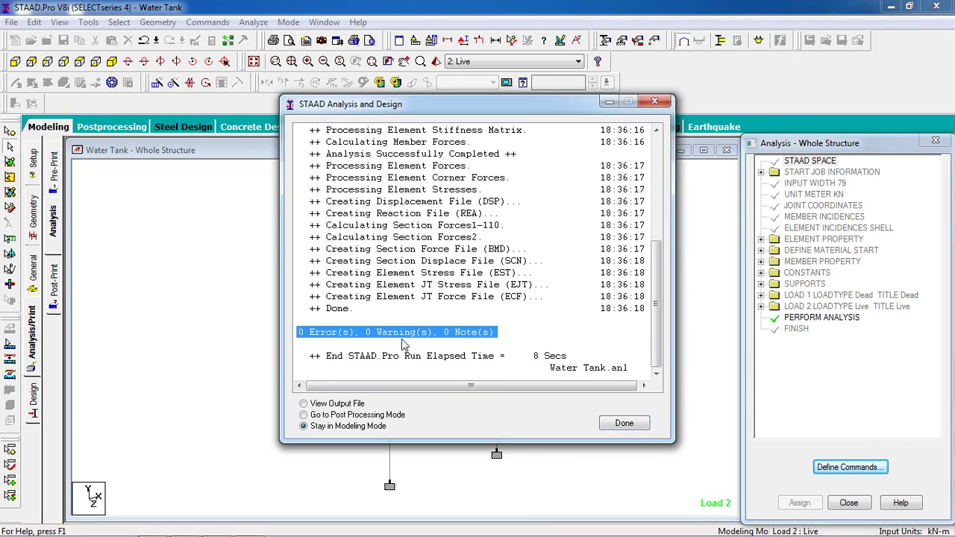
left_click(619, 425)
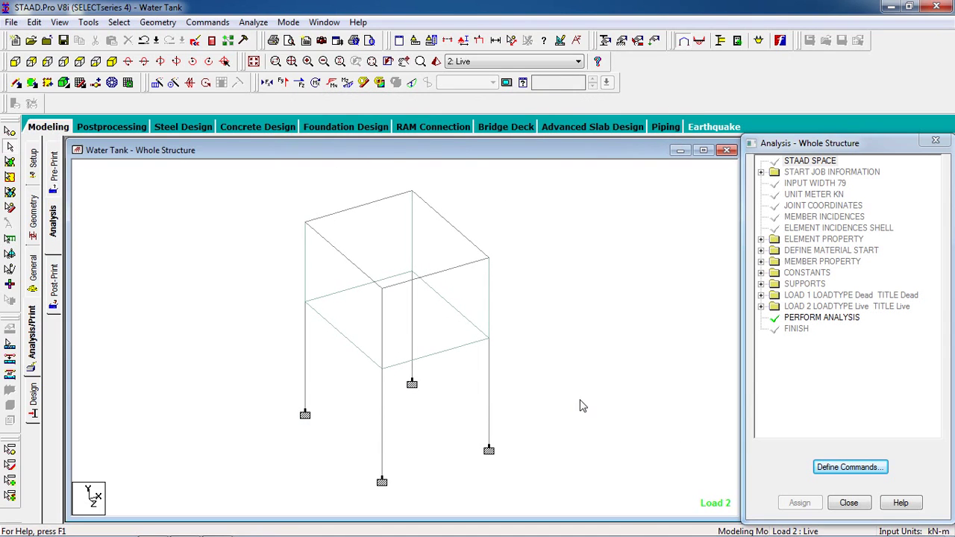
Step: Open the concrete design settings for the whole structure and set the design code to BS 8007
left_click(33, 408)
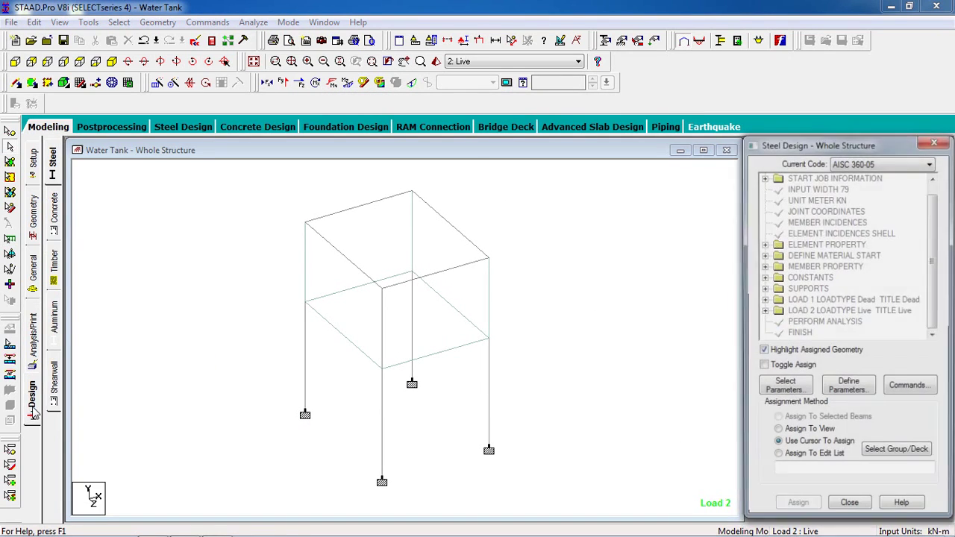
left_click(54, 222)
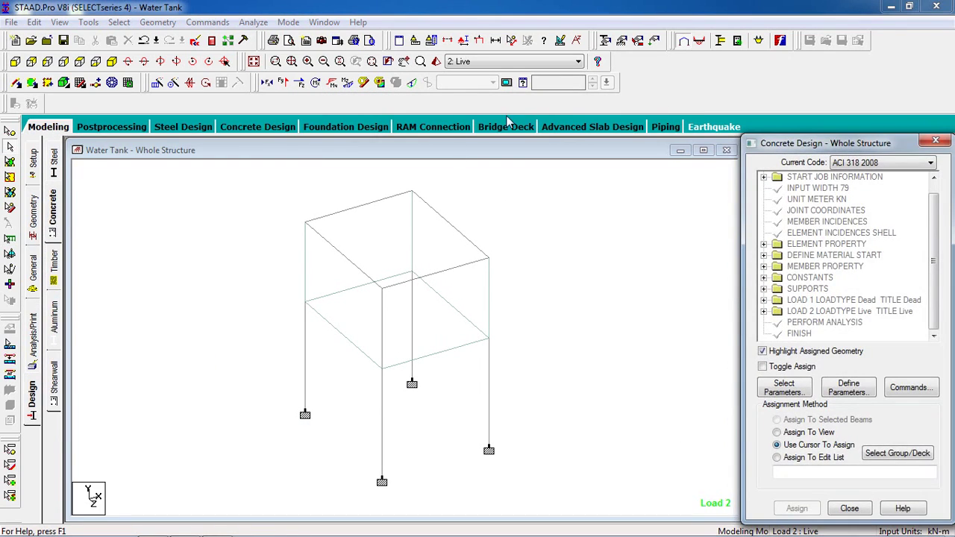
left_click(870, 165)
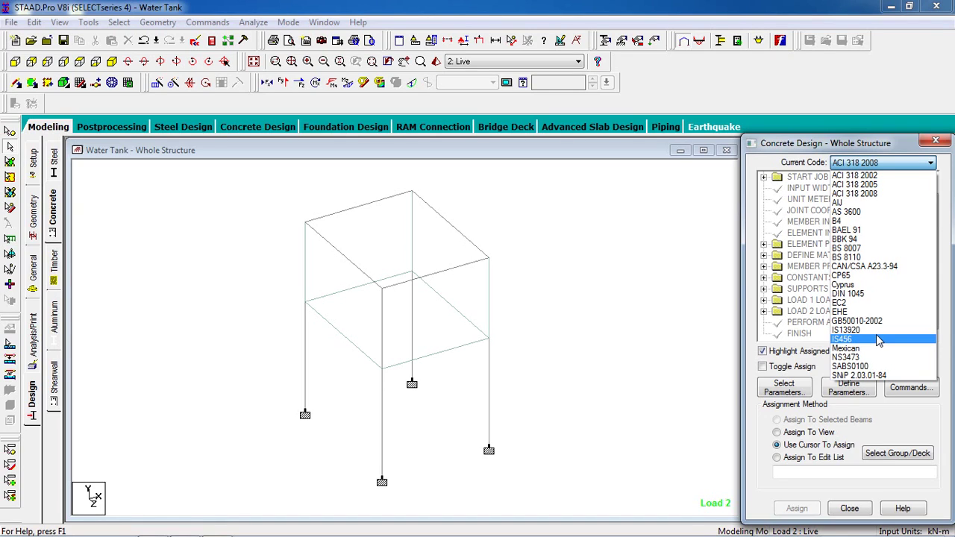
left_click(872, 249)
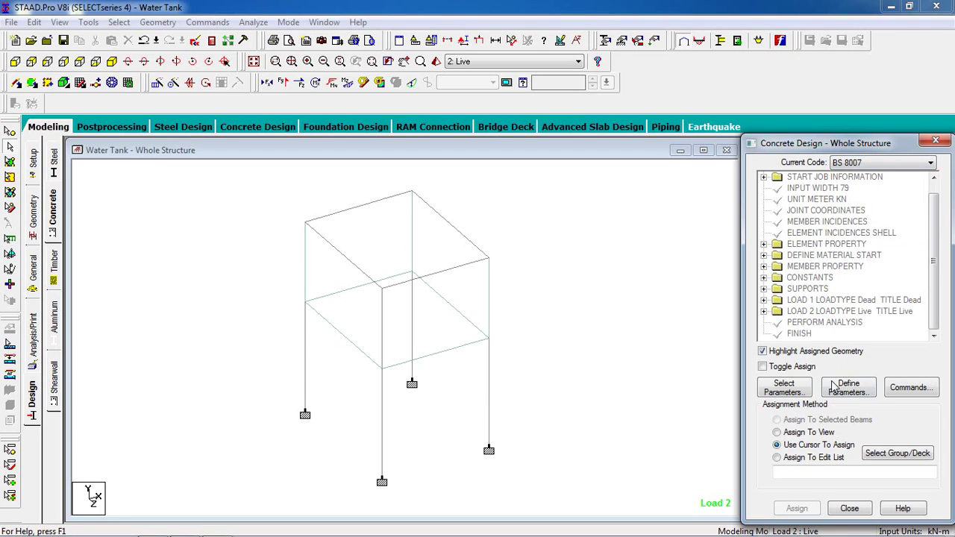
Step: Choose Clear, Fc and Fymain as the selected design parameters and accept the selection
left_click(785, 388)
left_click(766, 359)
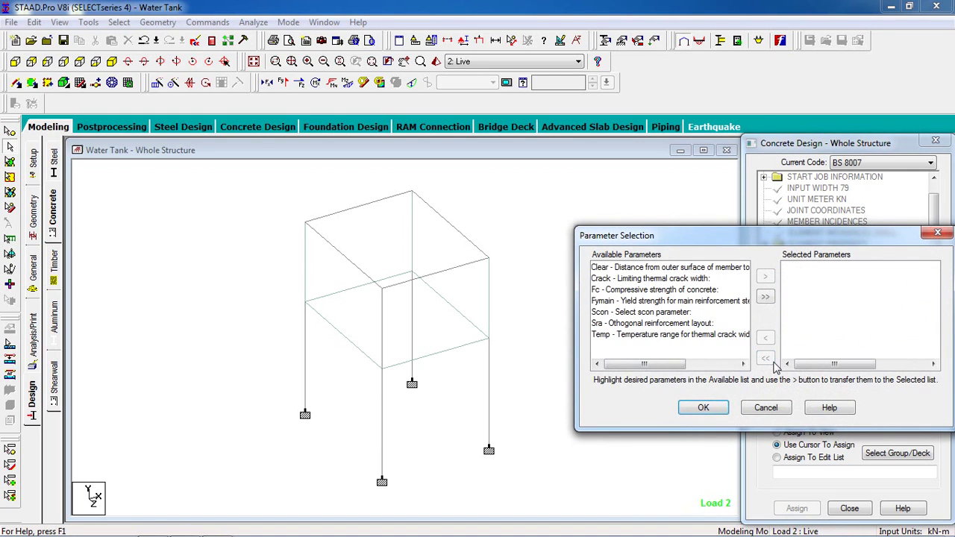
left_click(670, 268)
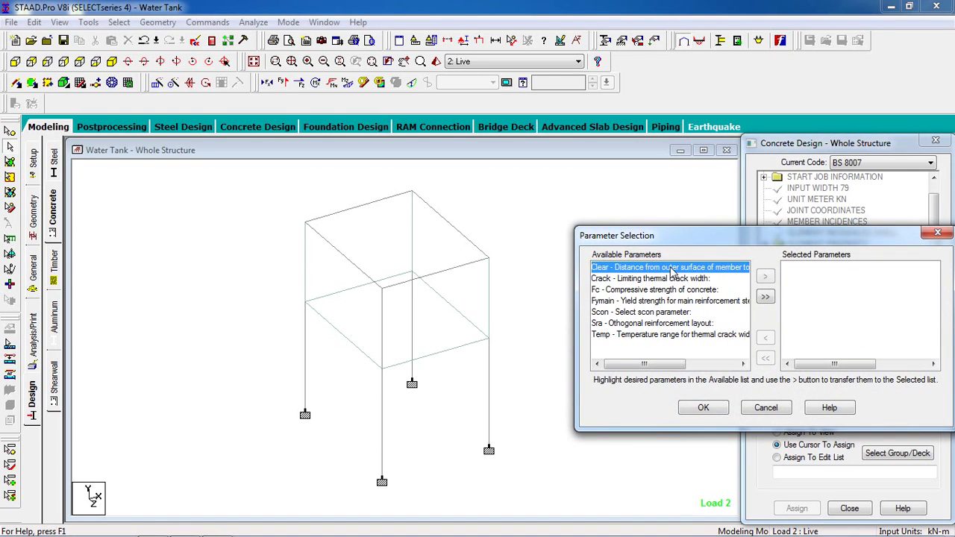
left_click(766, 277)
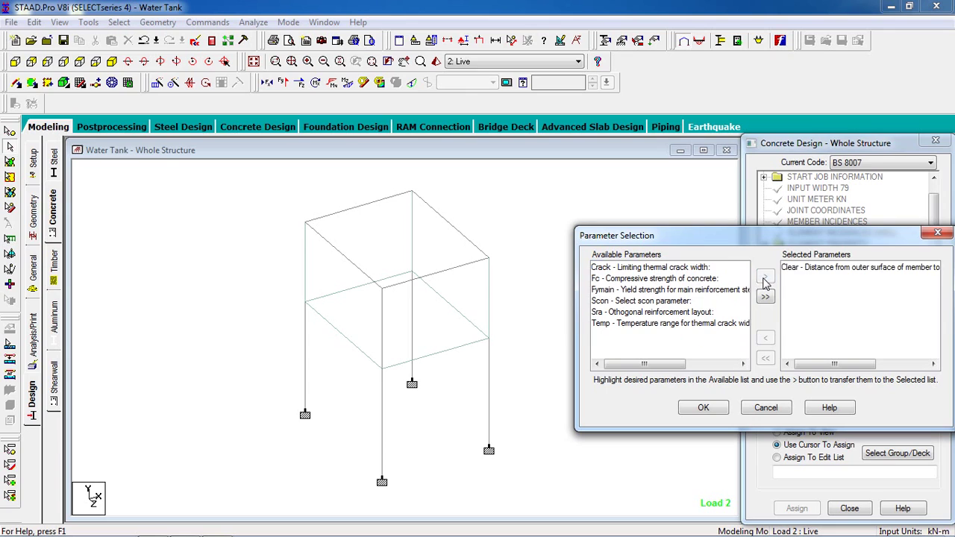
left_click(675, 278)
left_click(705, 278)
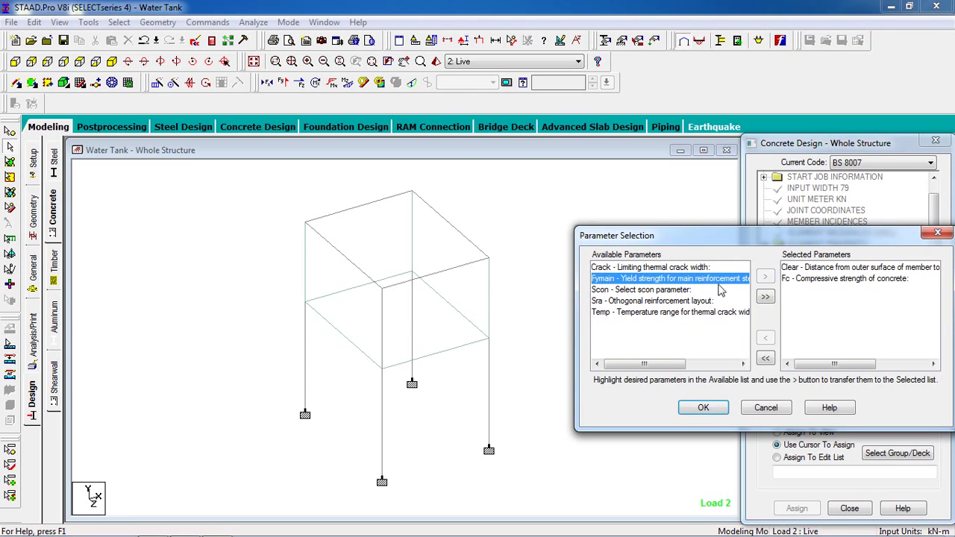
left_click(766, 276)
left_click(703, 409)
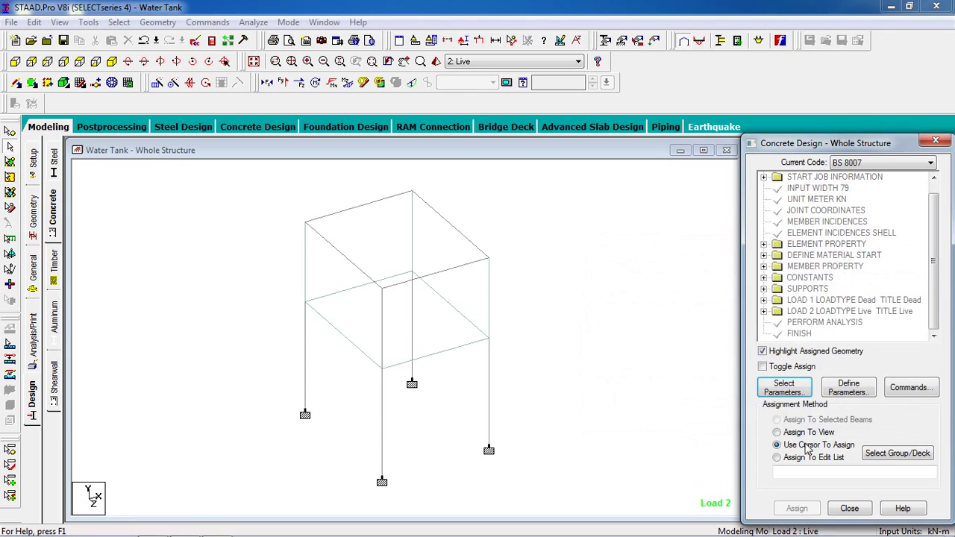
Step: Define the concrete design parameters CLEAR as 0.30 m and FC as 20000 kN/m2, adding both to the design
left_click(842, 390)
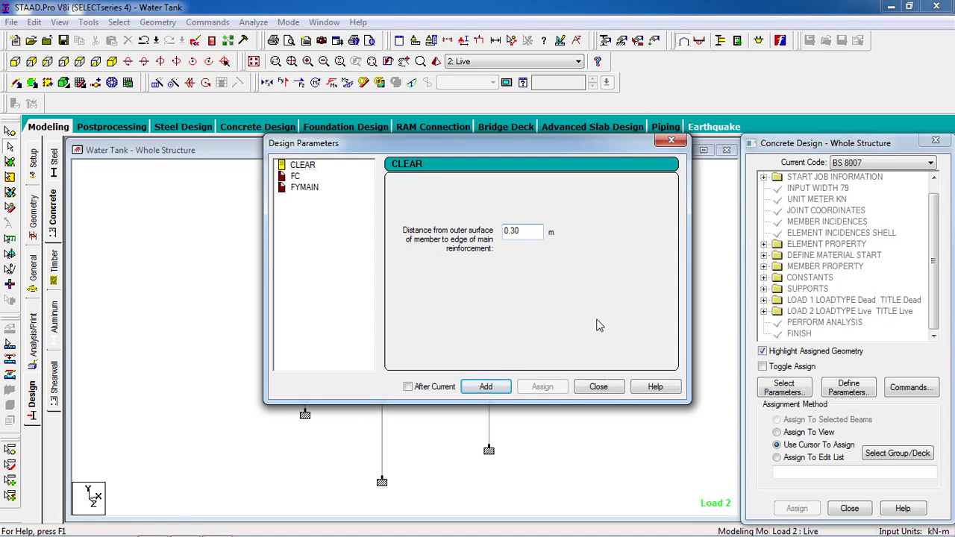
left_click(502, 385)
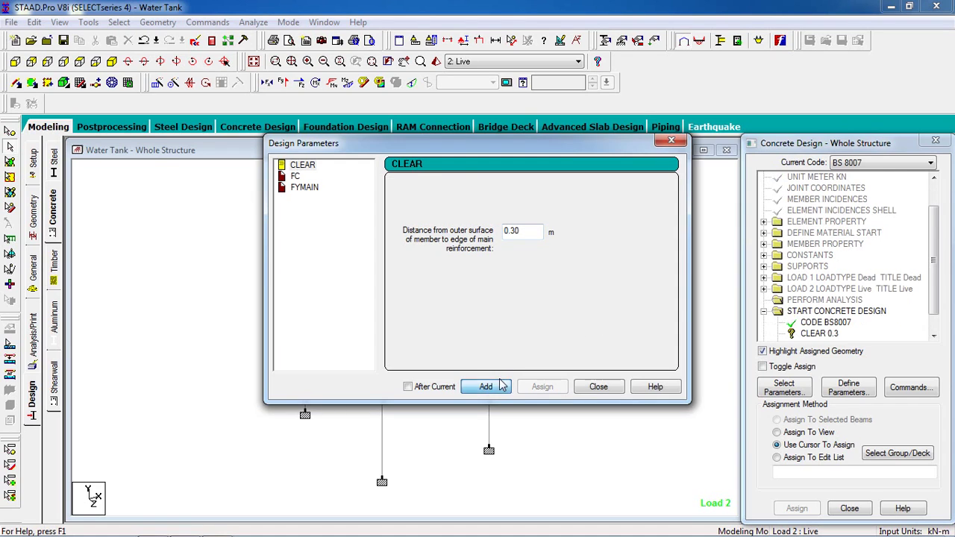
left_click(296, 178)
left_click_drag(518, 233, 440, 235)
type("2000000")
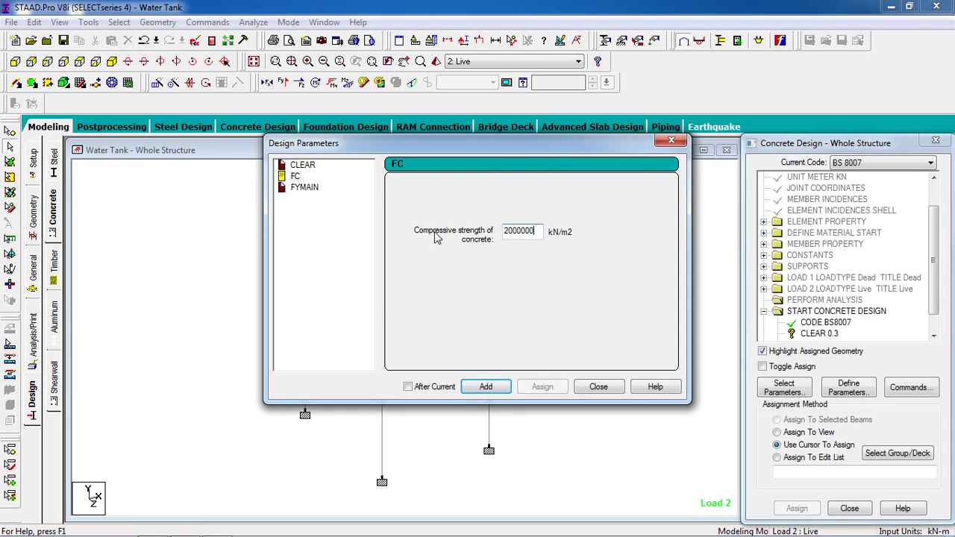
key("BackSpace")
key("BackSpace")
left_click(512, 234)
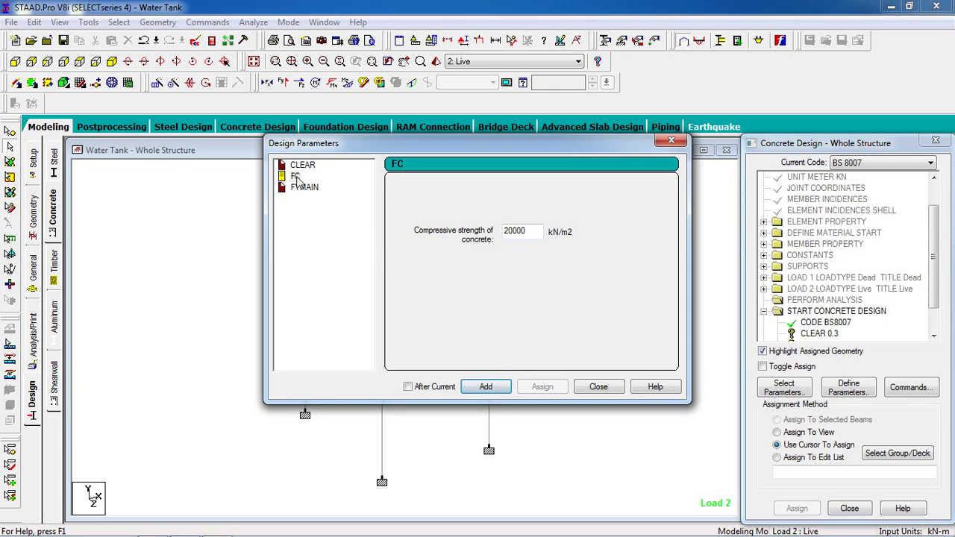
Step: Add the FYMAIN parameter with a main reinforcement yield strength of 415000 kN/m2 and finish defining parameters
left_click(302, 188)
double_click(533, 232)
type("415000")
left_click(486, 387)
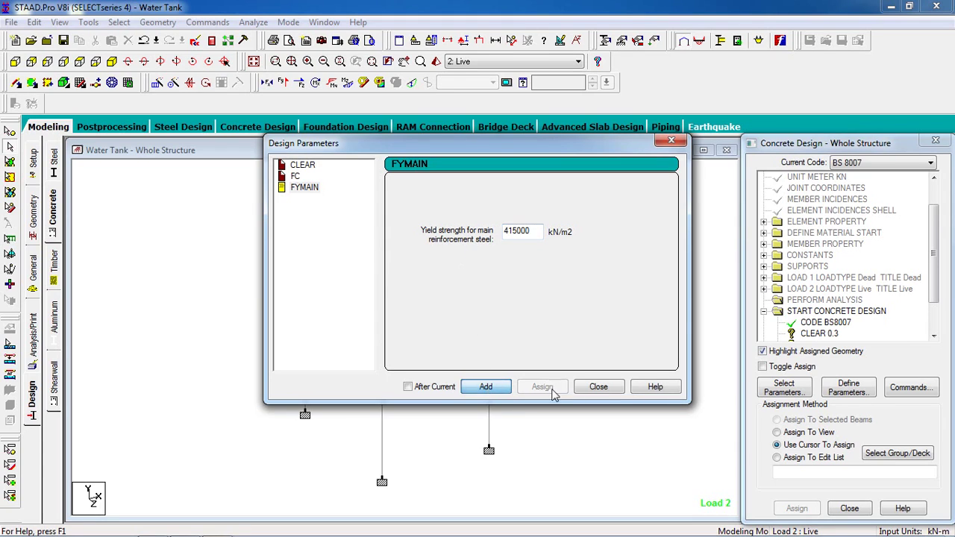
left_click(593, 391)
Step: Select all the tank plates and assign the CLEAR 0.3 parameter to them
left_click(934, 318)
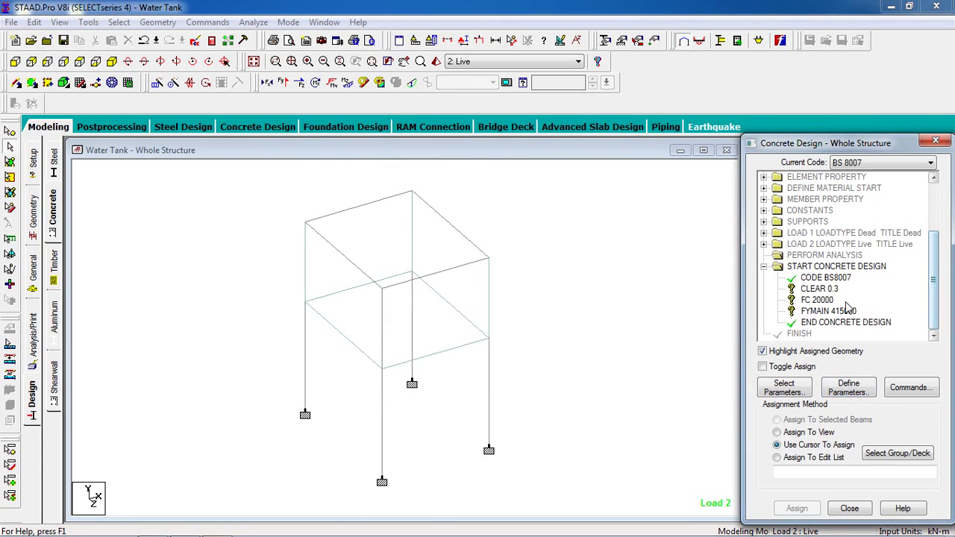
left_click(821, 288)
left_click(566, 295)
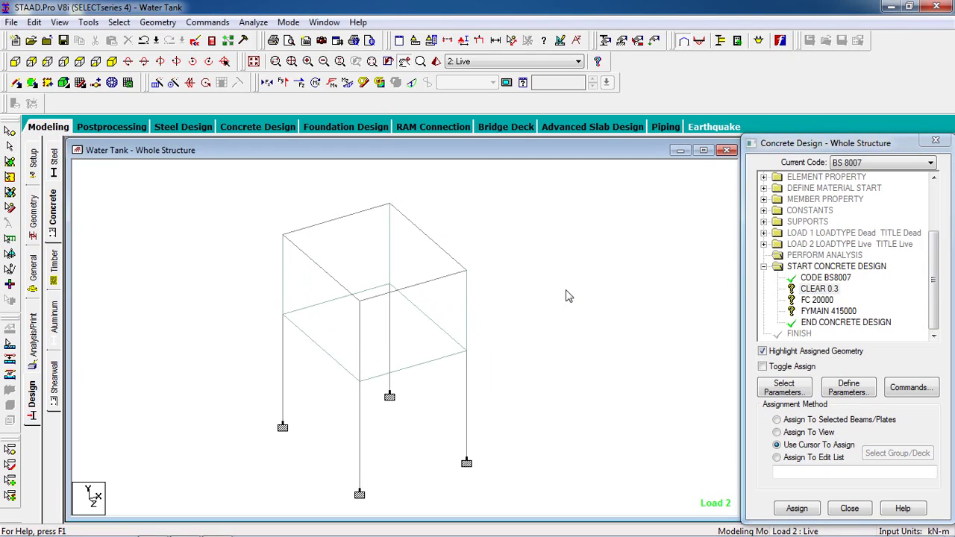
left_click(818, 290)
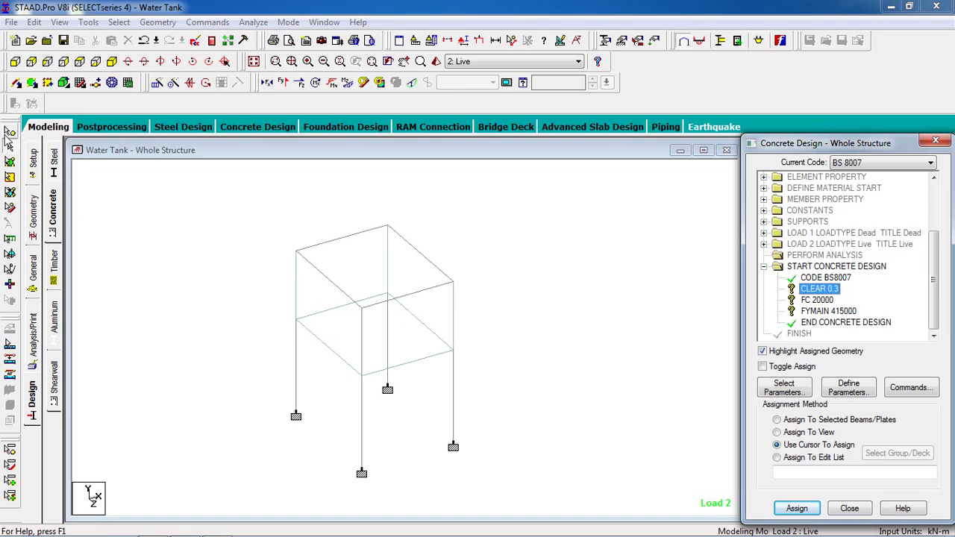
left_click(9, 175)
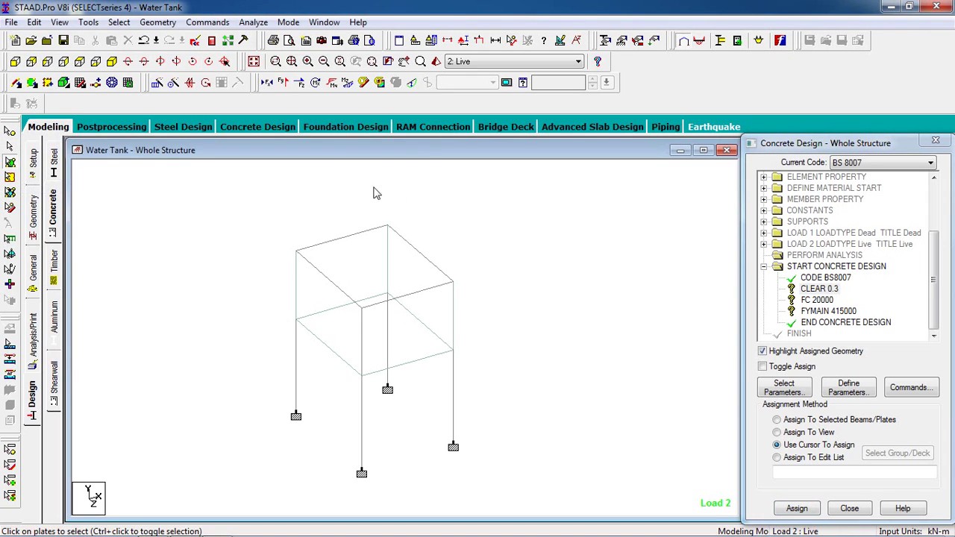
key("ctrl+a")
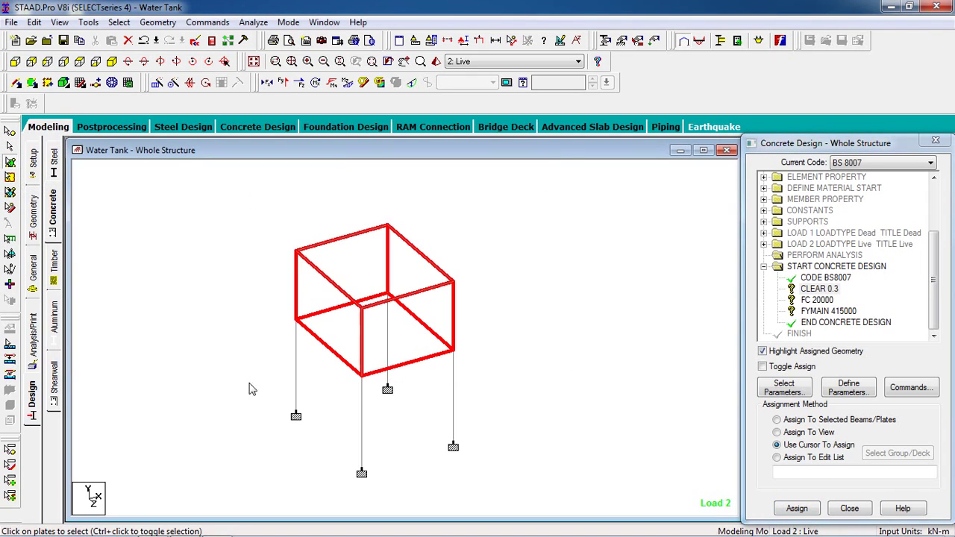
left_click(804, 291)
left_click(799, 418)
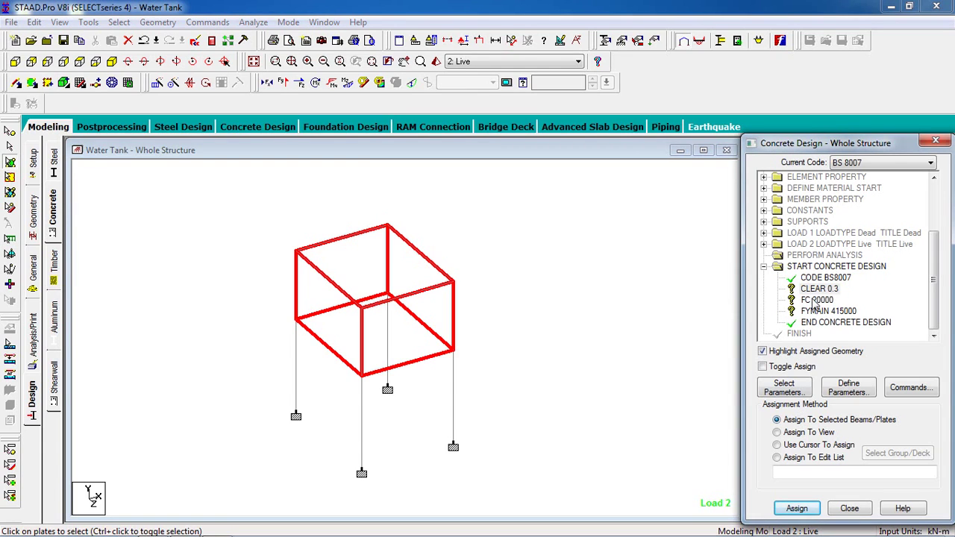
left_click(797, 509)
left_click(848, 371)
Step: Assign the FC 20000 parameter to the selected tank plates
left_click(815, 300)
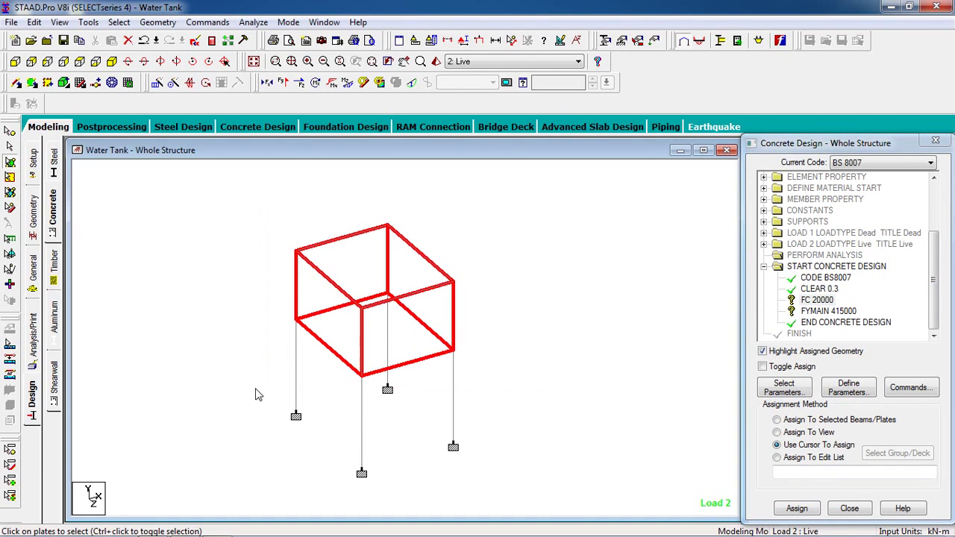
left_click(817, 300)
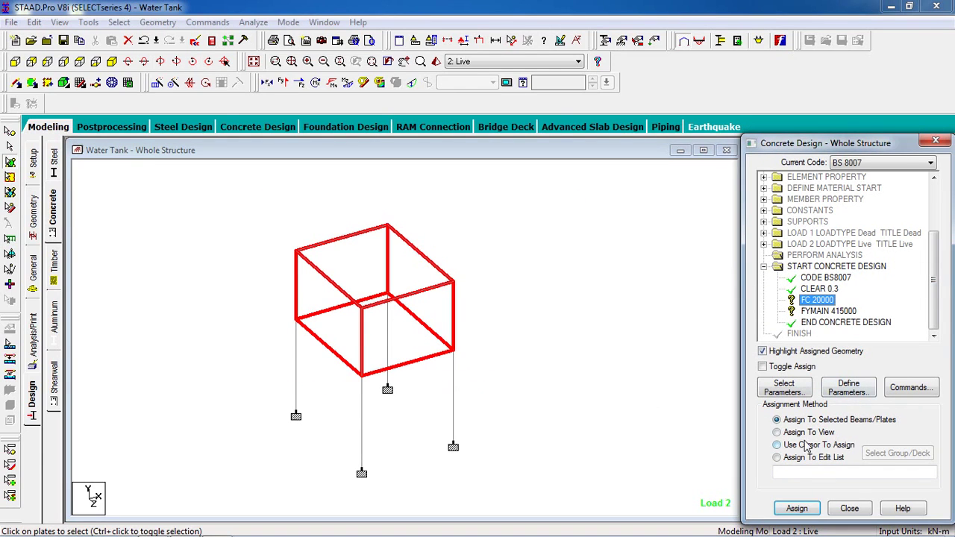
left_click(804, 513)
left_click(849, 369)
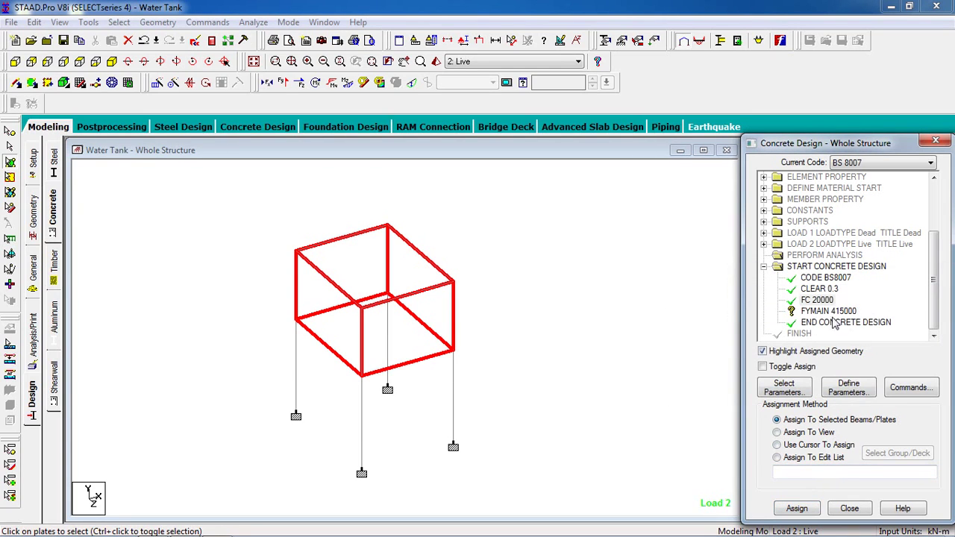
Step: Assign the FYMAIN 415000 parameter to all the tank plates
left_click(828, 311)
left_click_drag(617, 211, 207, 394)
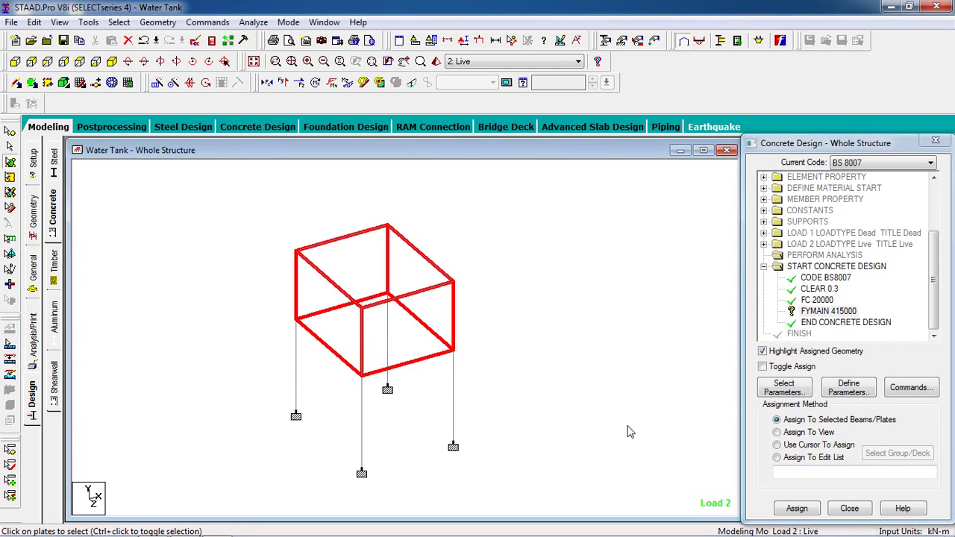
left_click(818, 420)
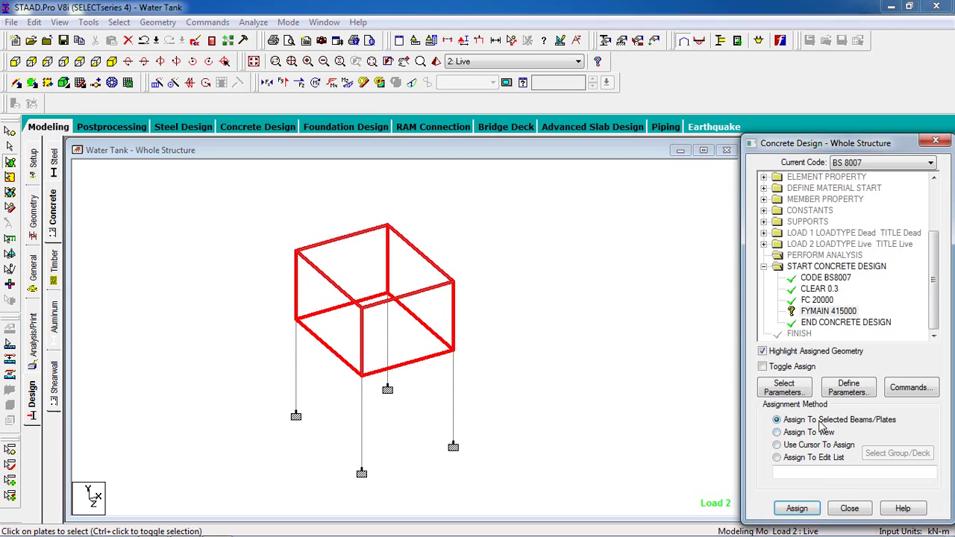
left_click(813, 509)
left_click(847, 370)
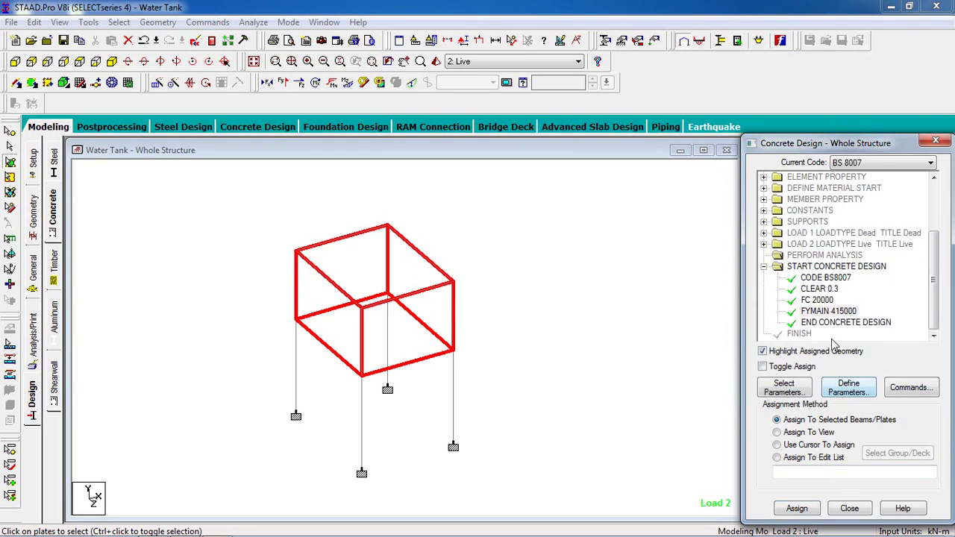
Step: Add the DESIGN SLAB/ELEMENT command to the BS 8007 concrete design
left_click(910, 388)
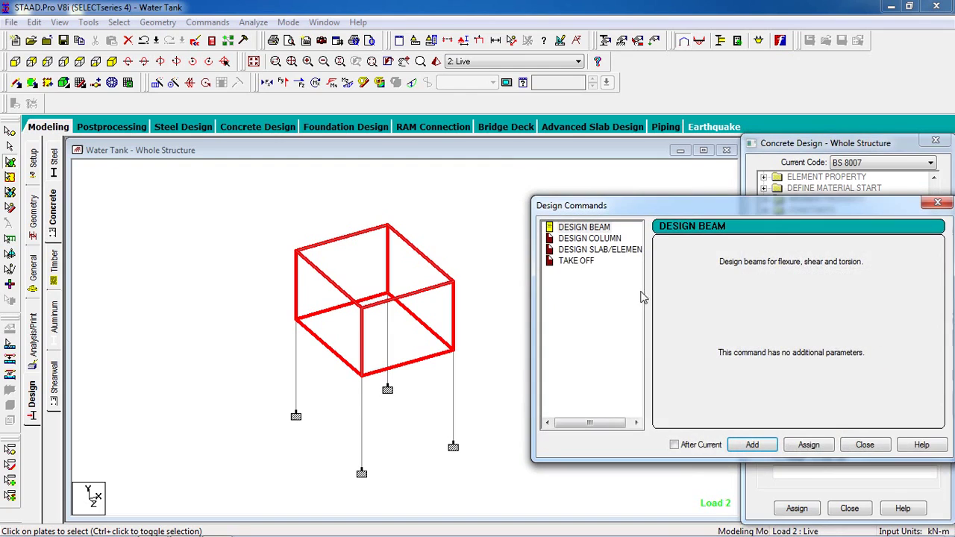
left_click(590, 249)
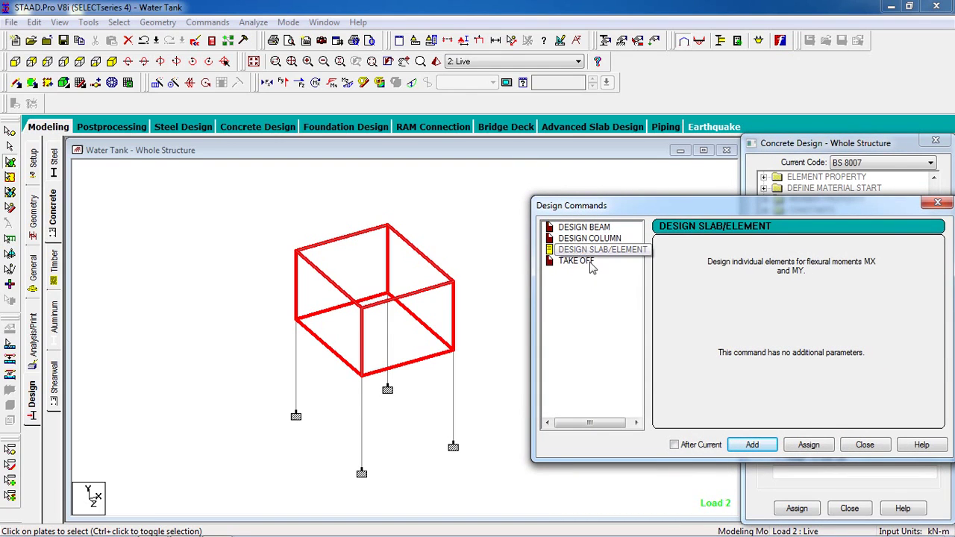
left_click(758, 446)
left_click(862, 445)
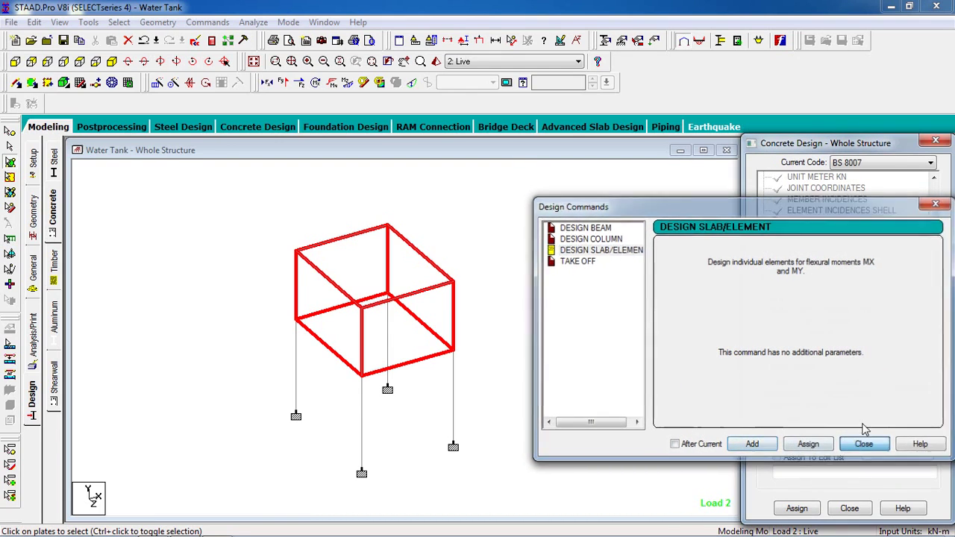
Step: Assign the DESIGN ELEMENT command to all the tank plates
scroll(930, 333, "down", 2)
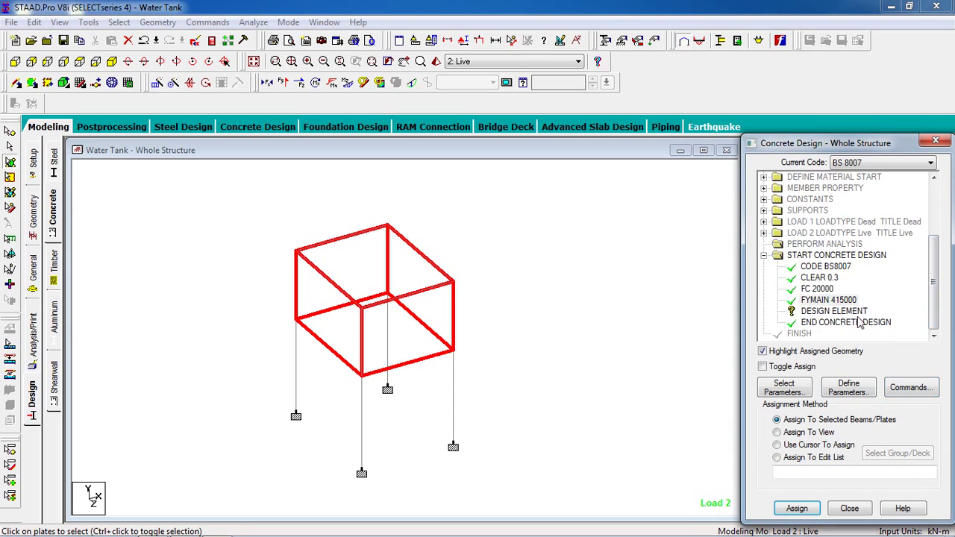
left_click(834, 310)
left_click_drag(597, 192, 131, 388)
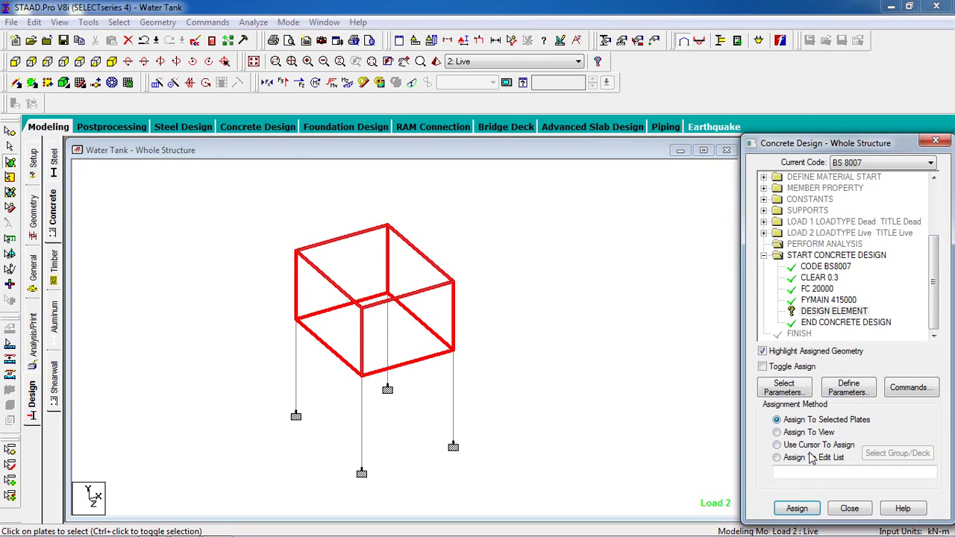
left_click(797, 508)
left_click(847, 366)
Step: Add a Perform Analysis command after the concrete design commands
left_click(207, 22)
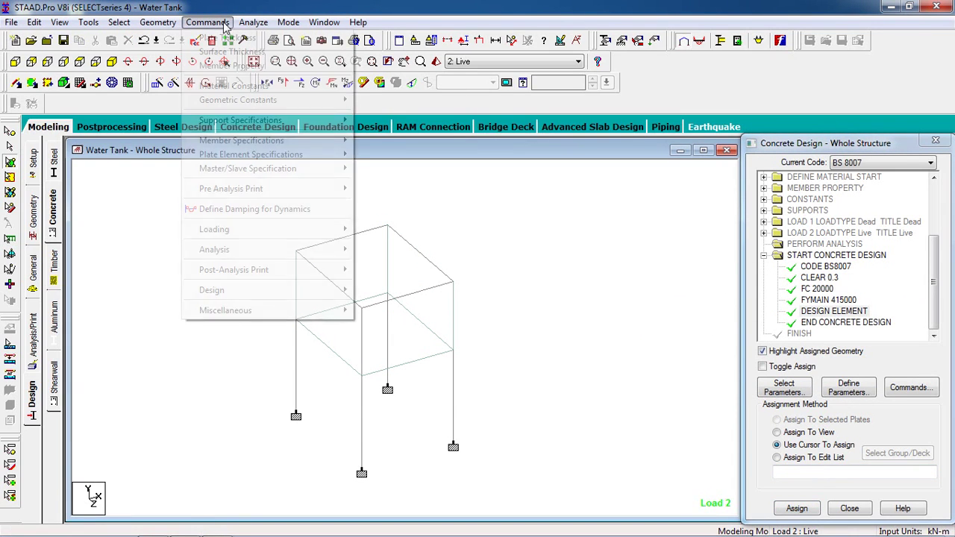
mouse_move(306, 254)
left_click(402, 249)
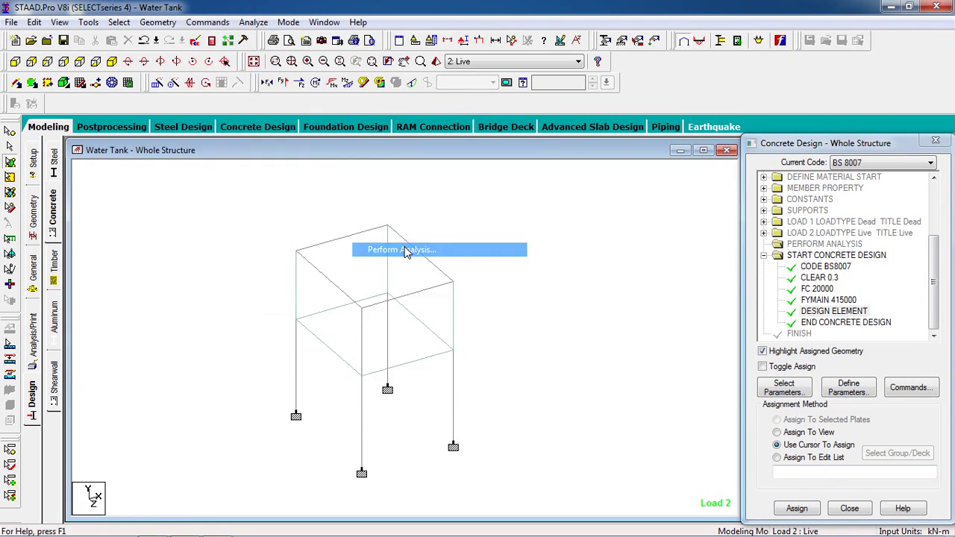
left_click(428, 355)
Step: Run the analysis and design, saving the modified structure under its existing file name
left_click(253, 22)
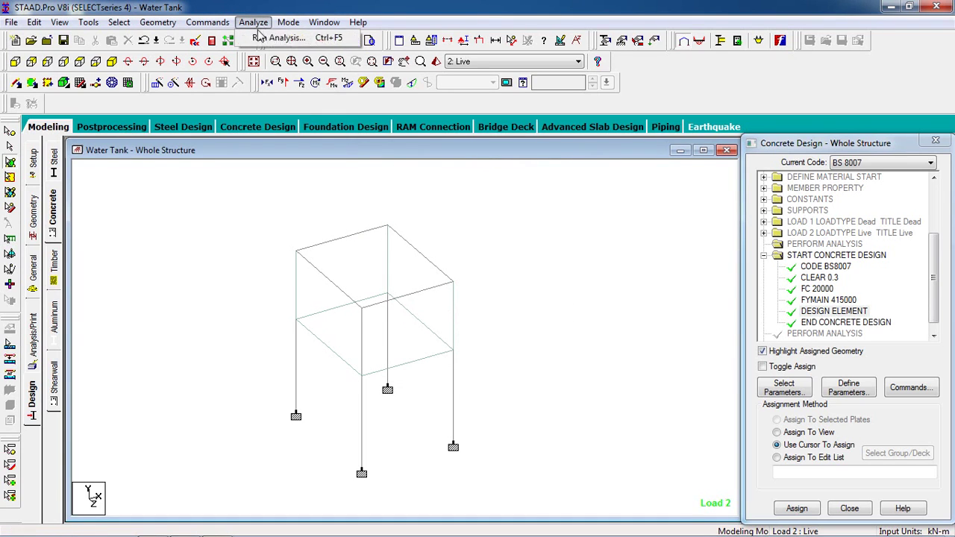
left_click(261, 38)
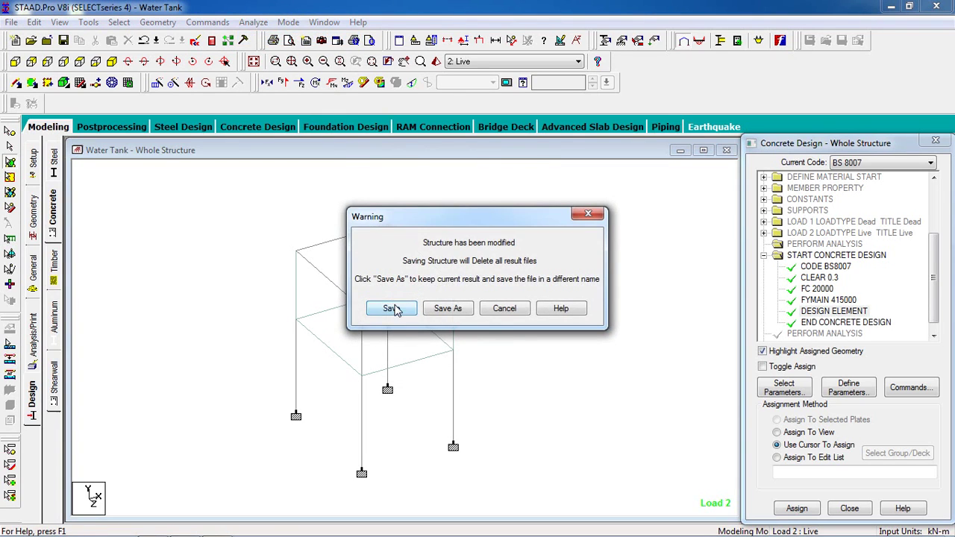
left_click(396, 305)
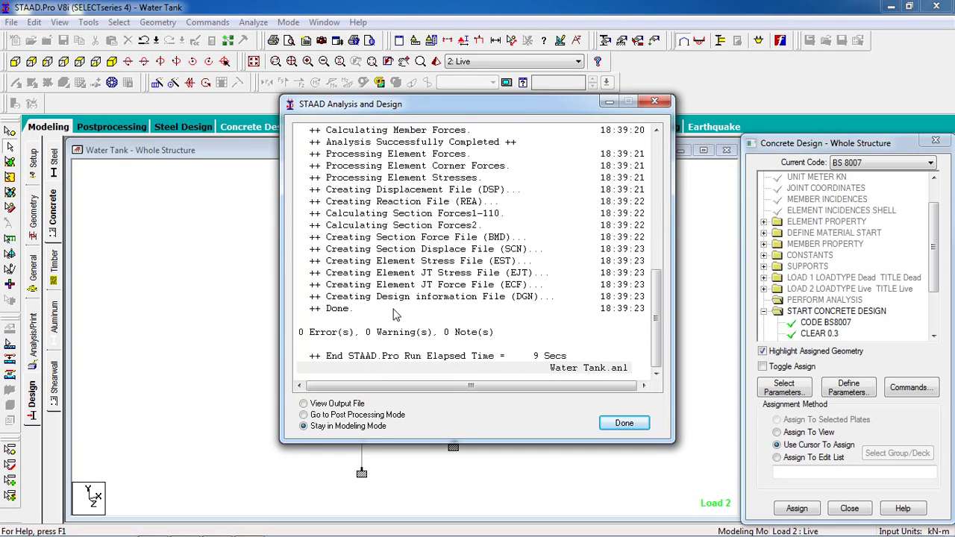
Step: Check the run's error and warning summary and open the output file
left_click(341, 335)
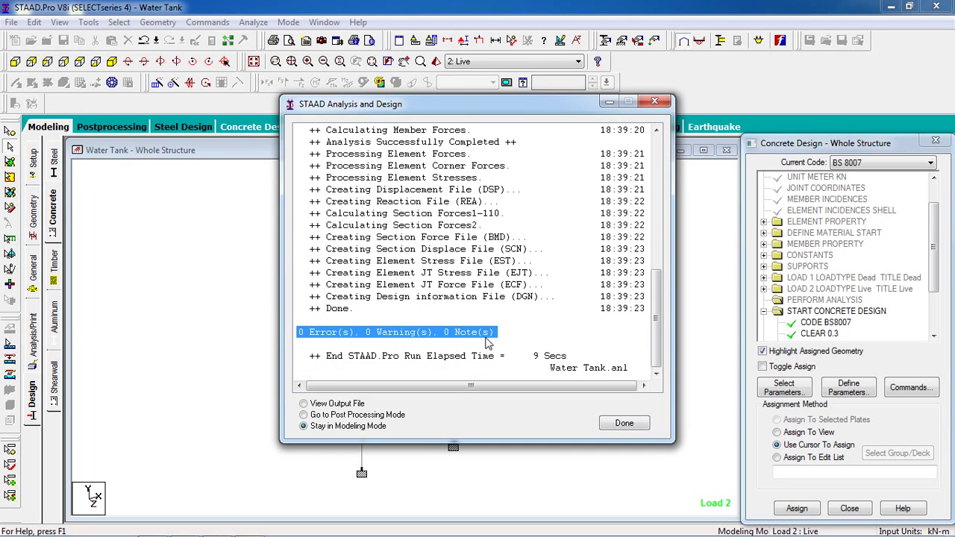
left_click(344, 403)
left_click(627, 426)
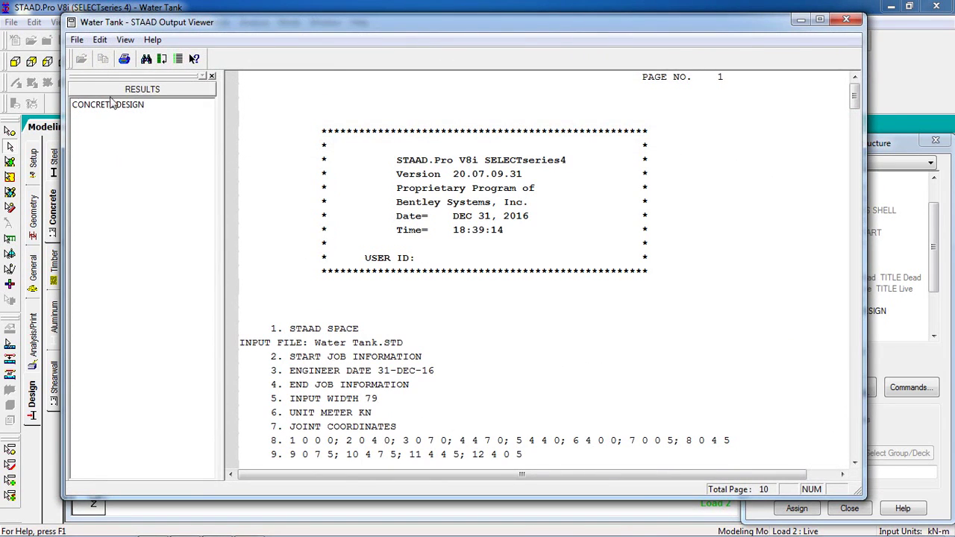
Step: Go to the concrete design results in the output and examine the section sketch and reinforcement table for element 20
left_click(114, 106)
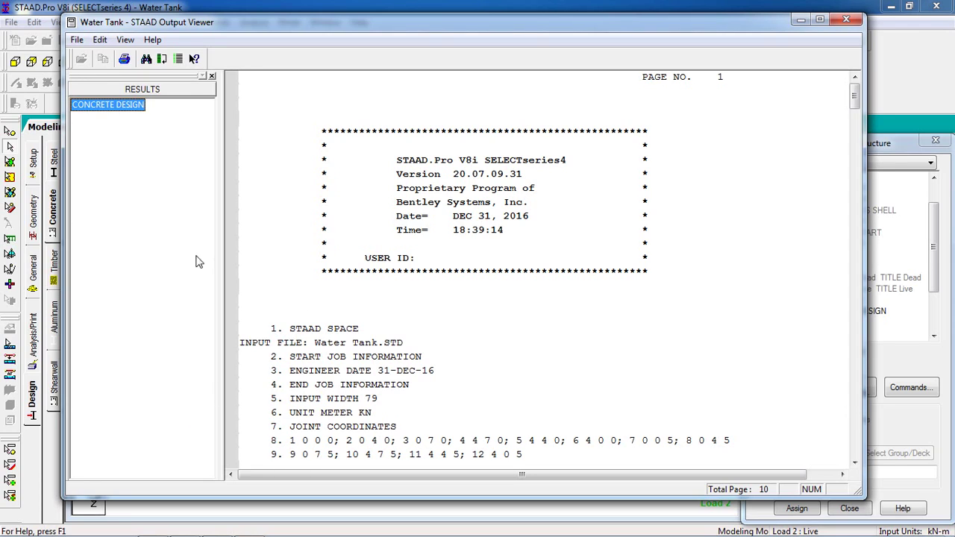
left_click(366, 232)
left_click(129, 107)
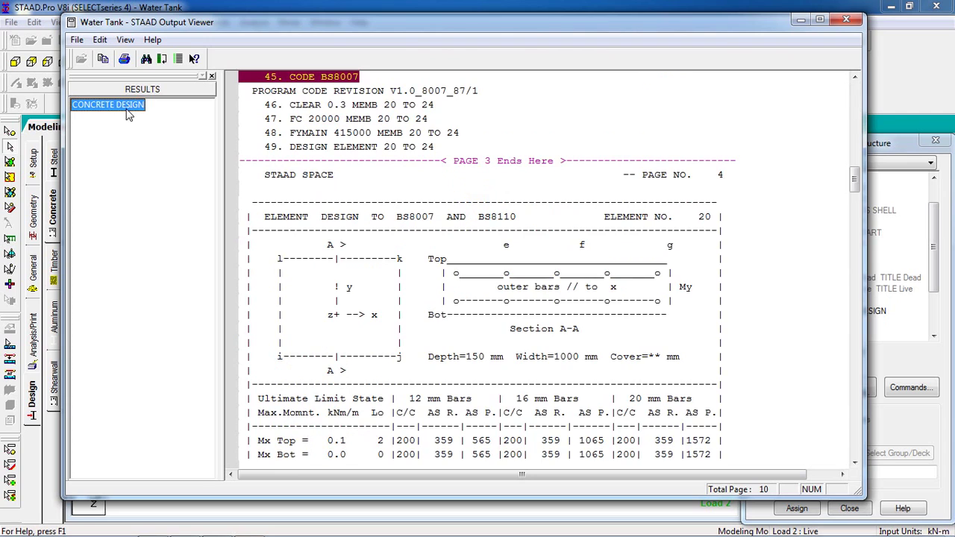
left_click(424, 210)
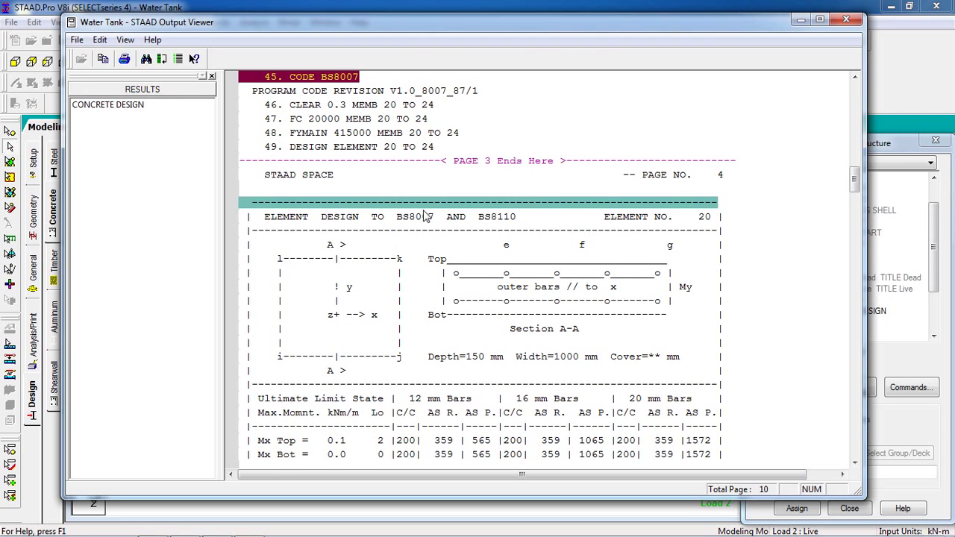
scroll(464, 283, "down", 2)
left_click(579, 222)
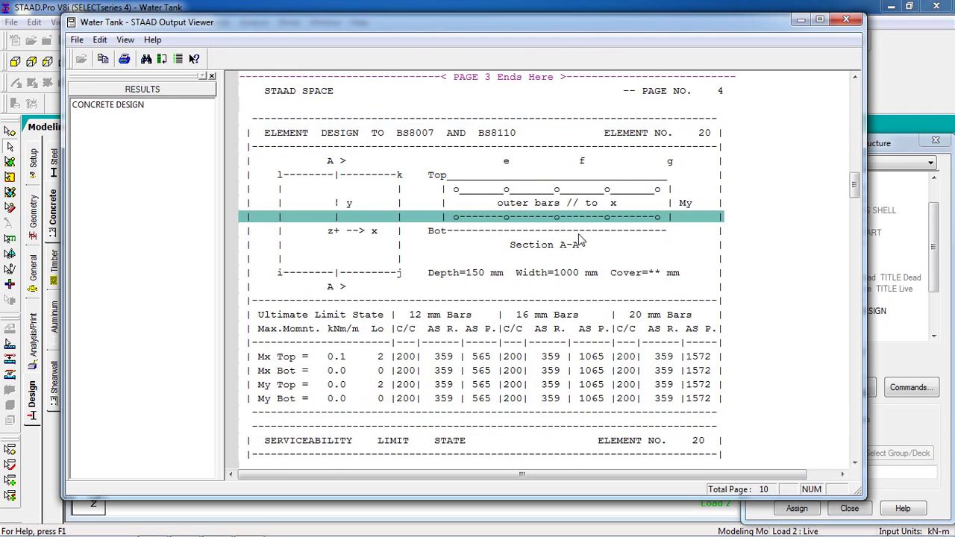
left_click(573, 194)
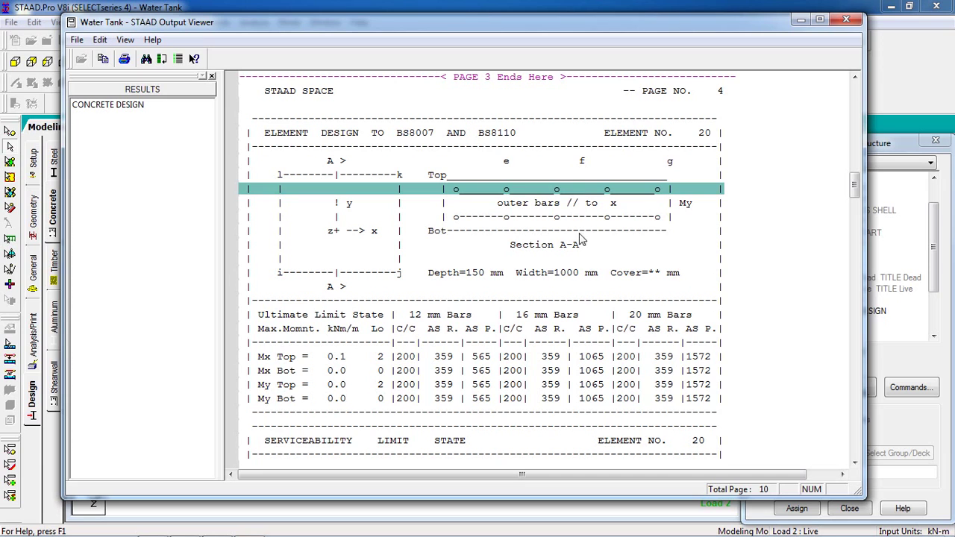
left_click(503, 319)
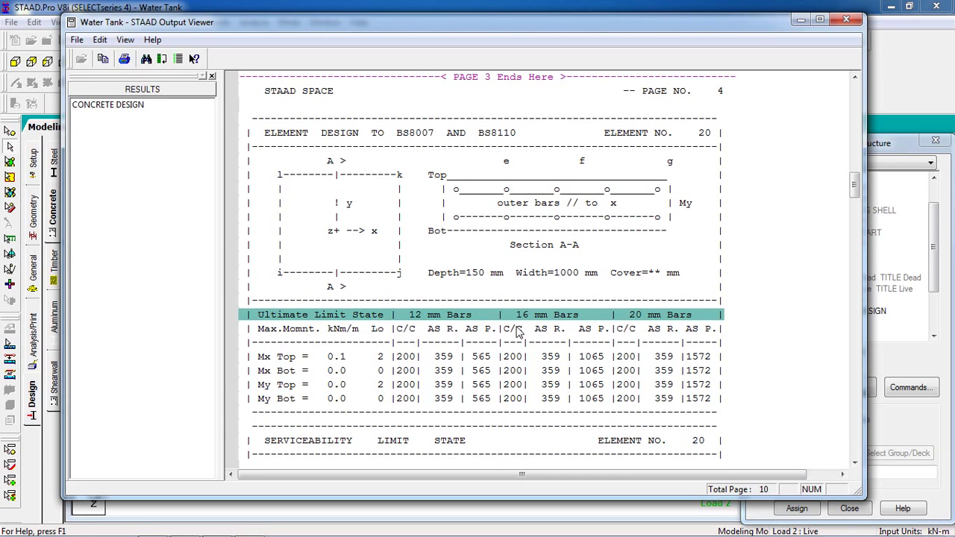
left_click(456, 342)
left_click(433, 358)
Step: Review the BS 8007 reinforcement and crack width results for the remaining plate elements through element 24
scroll(433, 351, "down", 8)
left_click(432, 343)
scroll(432, 344, "down", 15)
scroll(436, 350, "down", 20)
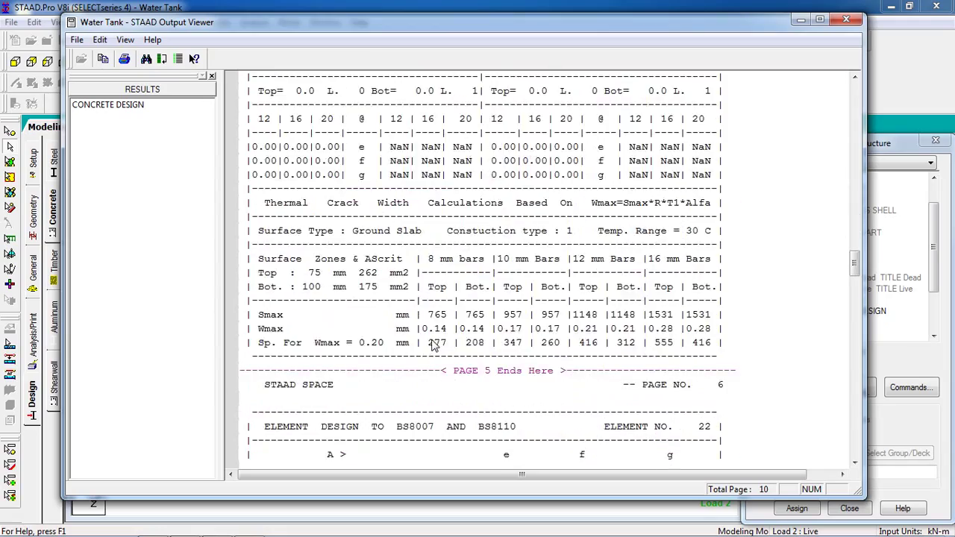
scroll(444, 351, "down", 12)
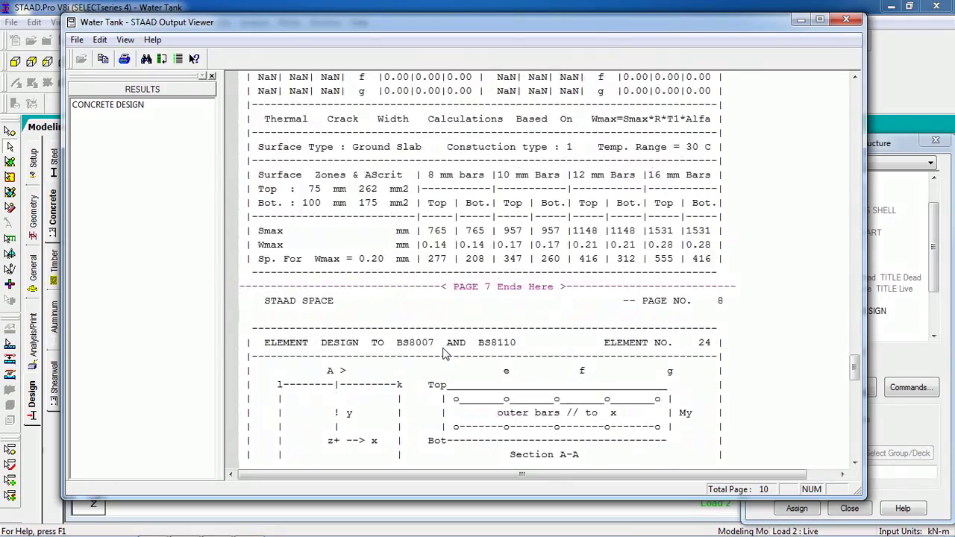
scroll(447, 358, "up", 20)
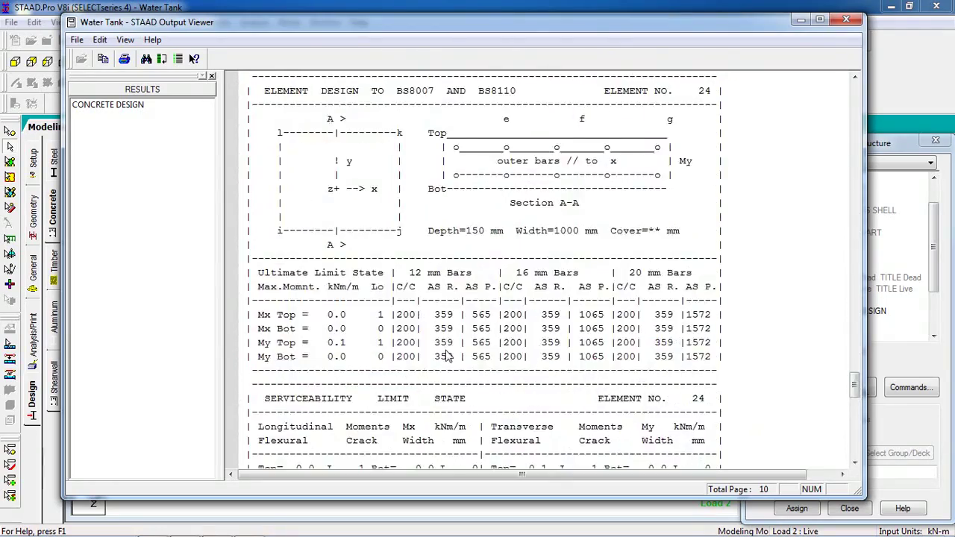
scroll(451, 362, "up", 20)
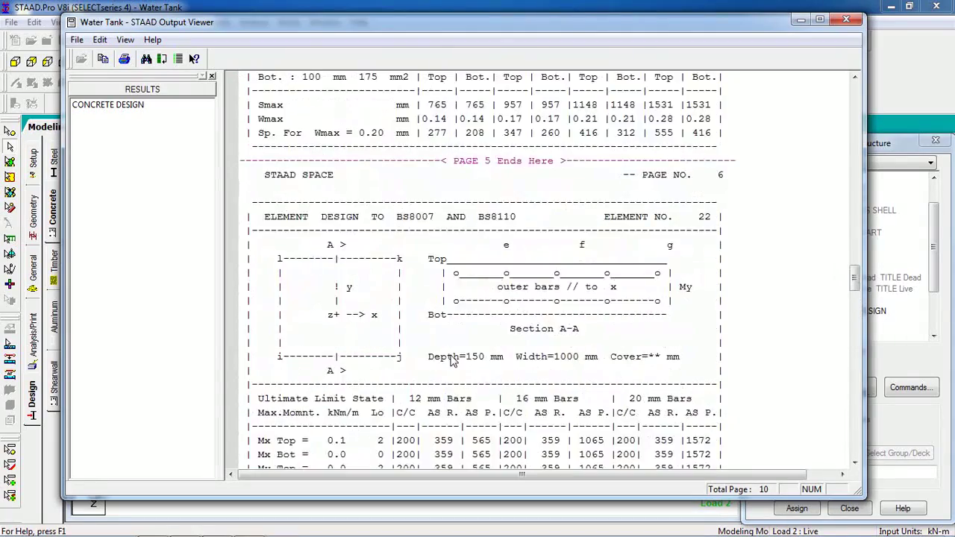
Step: Minimize the output viewer and enter postprocessing mode with the analysis results loaded
left_click(801, 19)
left_click(125, 130)
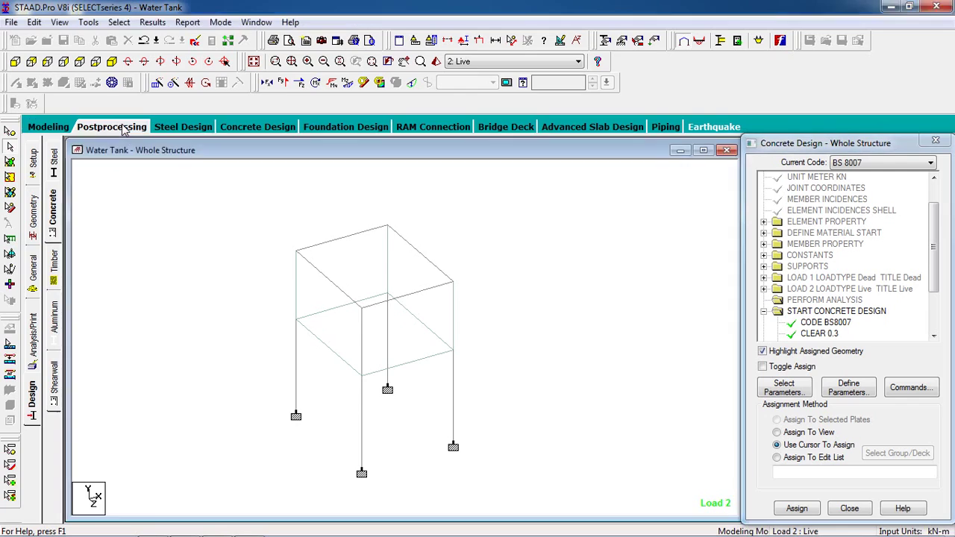
left_click(500, 383)
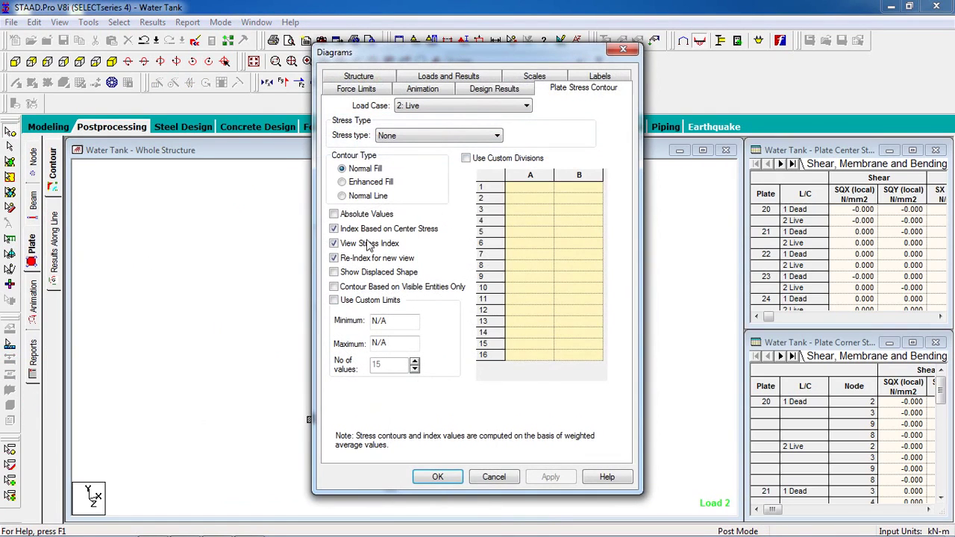
Step: Display the Max Absolute plate stress contour for load case 2: Live with normal fill
left_click(437, 135)
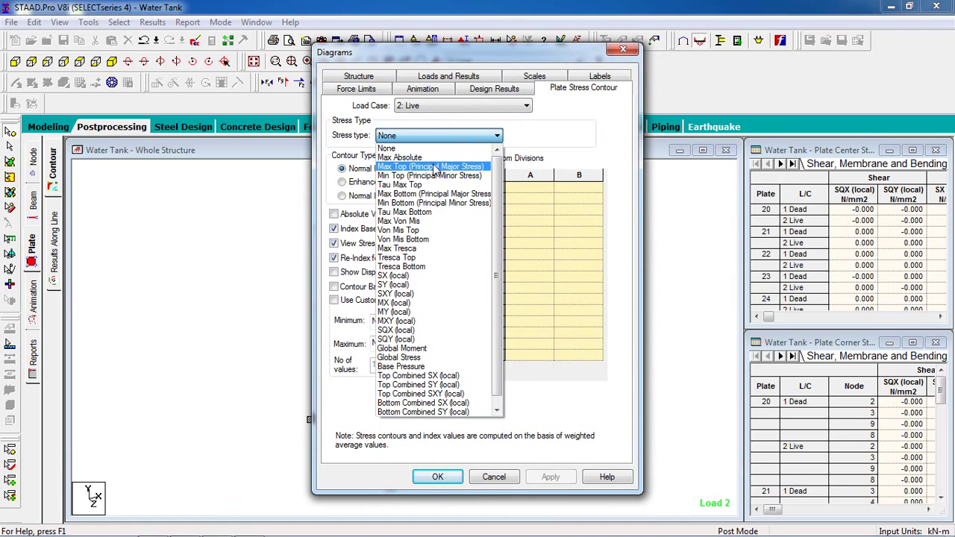
left_click(478, 159)
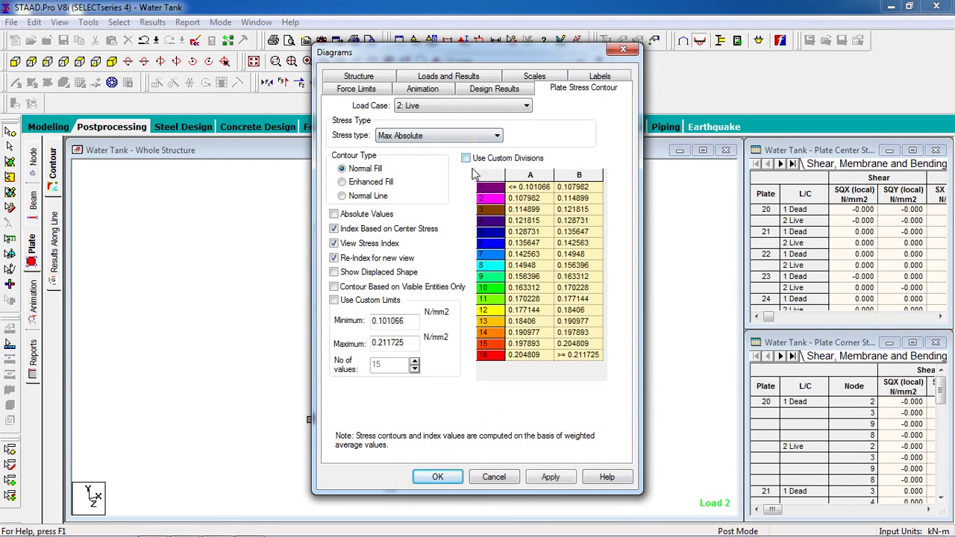
left_click(548, 477)
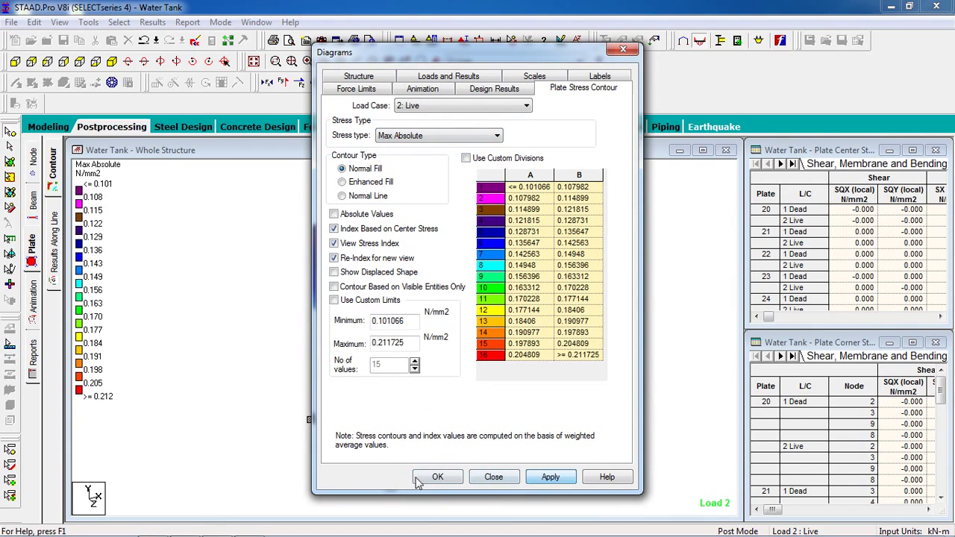
left_click(437, 477)
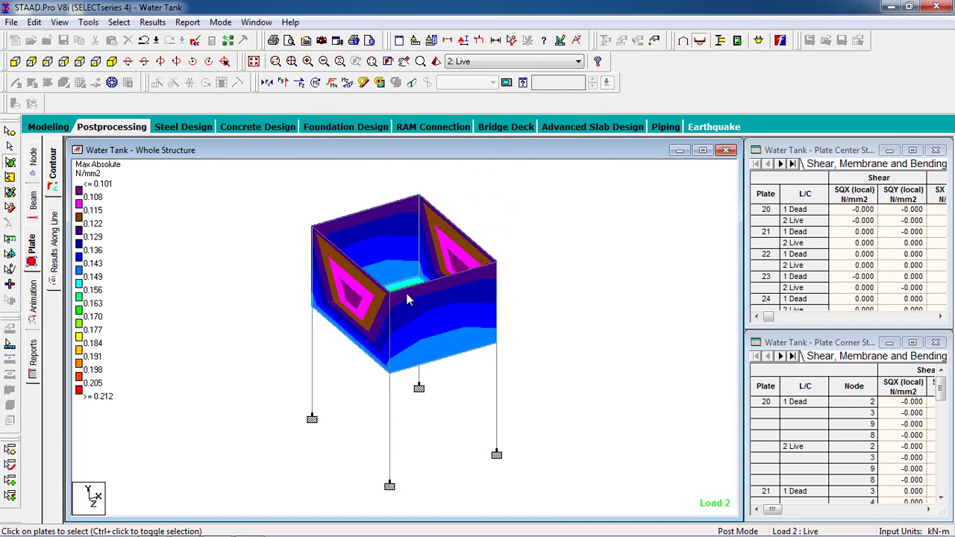
Step: Rotate the tank model to examine the stress contours on its floor and walls from above, below and the sides
key("Up")
key("Up")
key("Up")
key("Up")
key("Up")
key("Up")
key("Up")
key("Up")
key("Up")
key("Up")
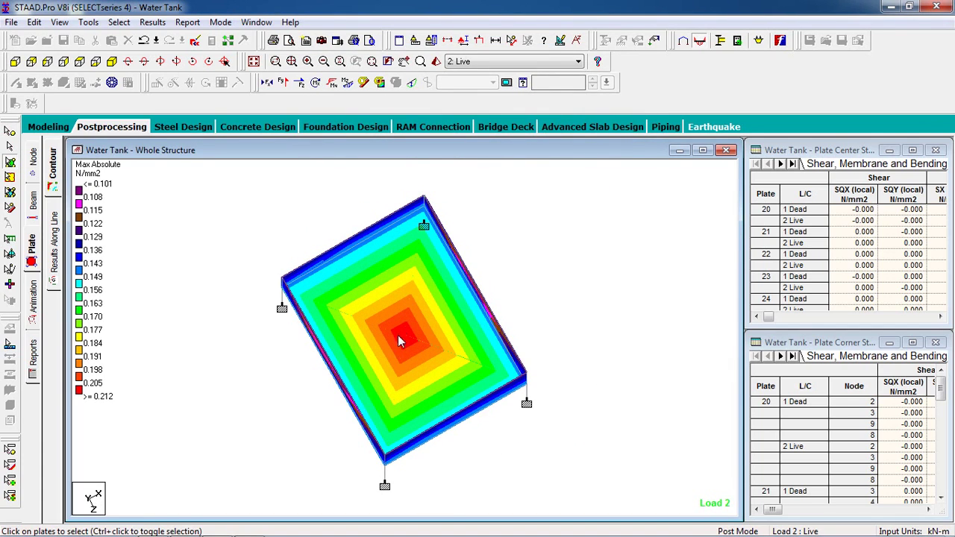
key("Up")
key("Up")
key("Up")
key("Up")
key("Up")
key("Up")
key("Up")
key("Up")
key("Up")
key("Up")
key("Up")
key("Up")
key("Up")
key("Up")
key("Down")
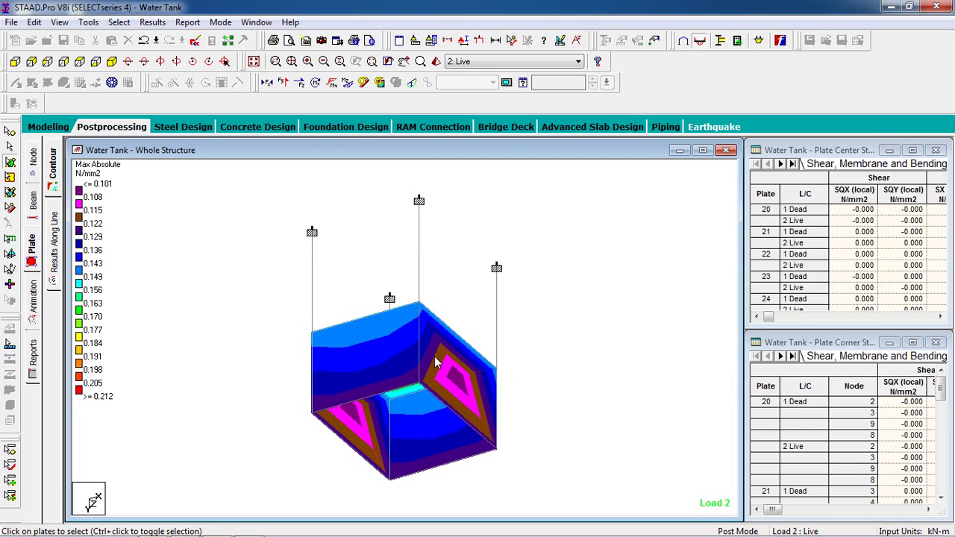
key("Down")
key("Down")
key("Down")
key("Down")
key("Down")
key("Down")
key("Down")
key("Down")
key("Down")
key("Down")
key("Down")
key("Down")
key("Down")
key("Down")
key("Down")
key("Down")
key("Down")
key("Down")
key("Down")
key("Down")
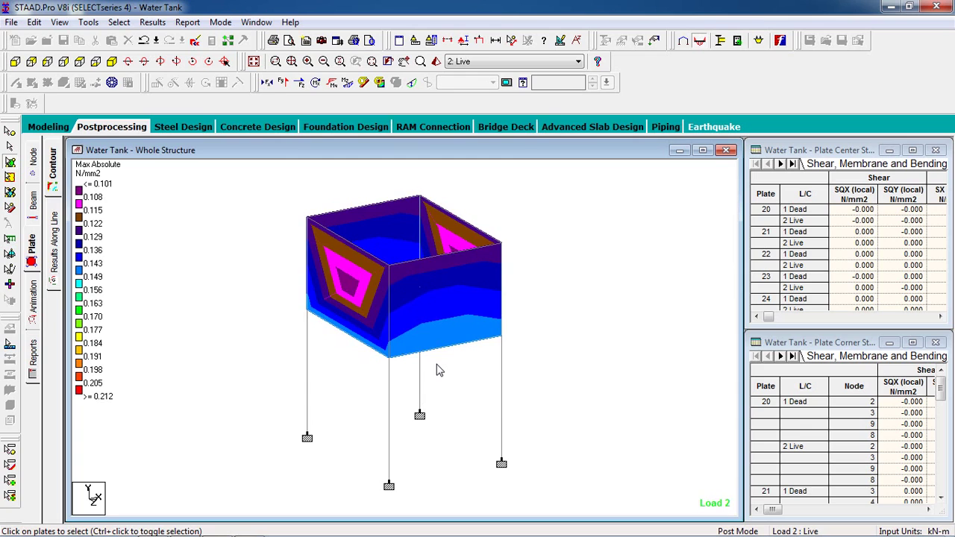
key("Down")
key("Down")
key("Down")
key("Down")
key("Down")
key("Down")
key("Down")
key("Down")
key("Down")
key("Down")
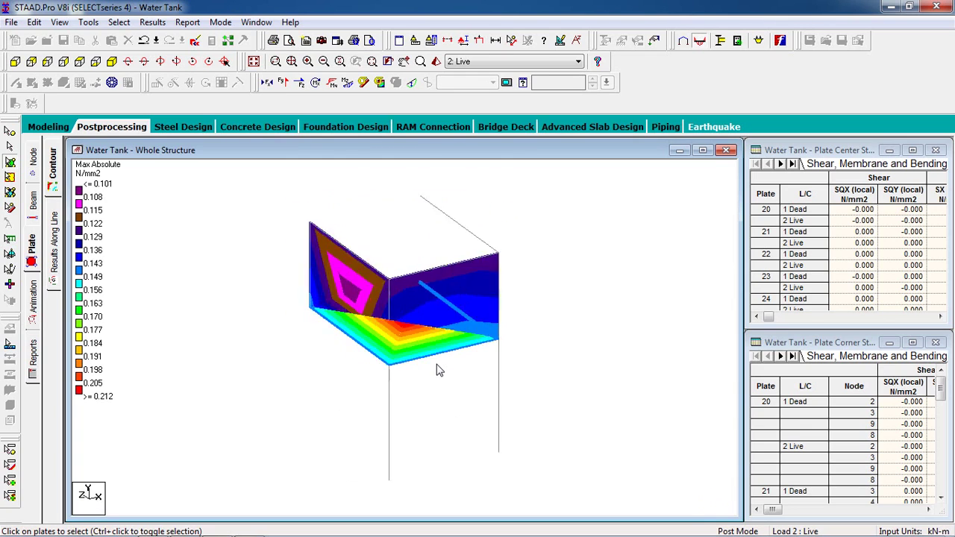
Step: Rotate the tank model to examine the wall stress contours from the side and then the structure along its vertical axis
key("Right")
key("Right")
key("Right")
key("Right")
key("Right")
key("Right")
key("Right")
key("Right")
key("Up")
key("Up")
key("Up")
key("Up")
key("Up")
key("Up")
key("Up")
key("Up")
key("Right")
key("Right")
key("Right")
key("Right")
key("Right")
key("Right")
key("Right")
key("Right")
key("Right")
key("Right")
key("Right")
key("Right")
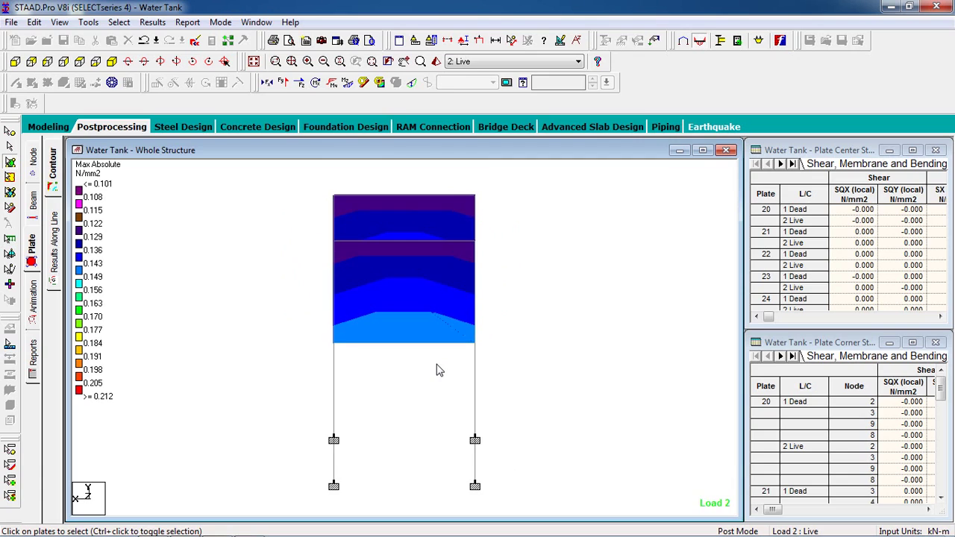
key("Up")
key("Up")
key("Up")
key("Up")
key("Up")
key("Up")
key("Up")
key("Up")
key("Up")
key("Up")
key("Up")
key("Up")
key("Up")
key("Up")
key("Up")
key("Up")
left_click(369, 354)
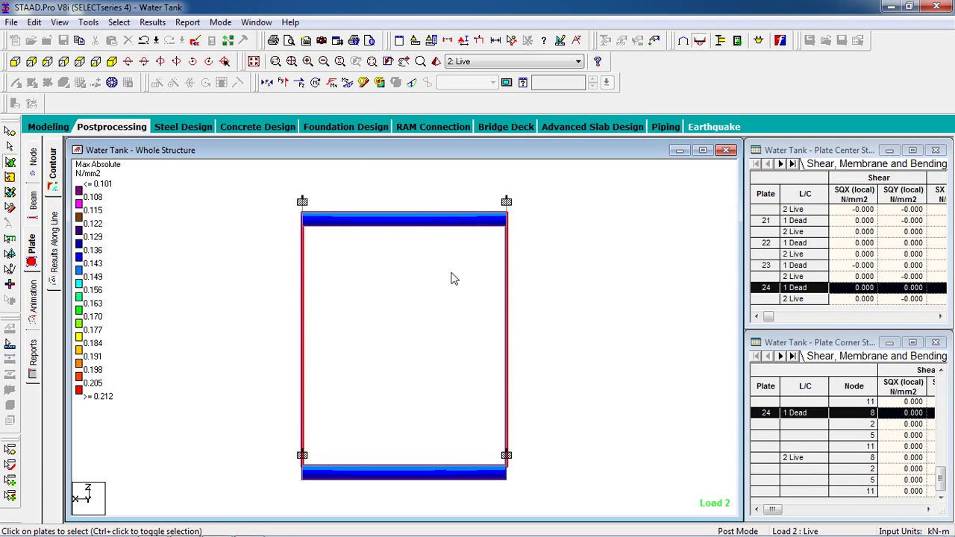
left_click(557, 304)
Step: Zoom out and rotate the tank to examine the floor and inner wall stress contours from further angles, then restore the isometric view
scroll(558, 304, "down", 1)
key("Left")
key("Left")
key("Left")
key("Left")
key("Left")
key("Left")
key("Left")
key("Left")
key("Left")
key("Left")
key("Left")
key("Left")
key("Left")
key("Left")
key("Left")
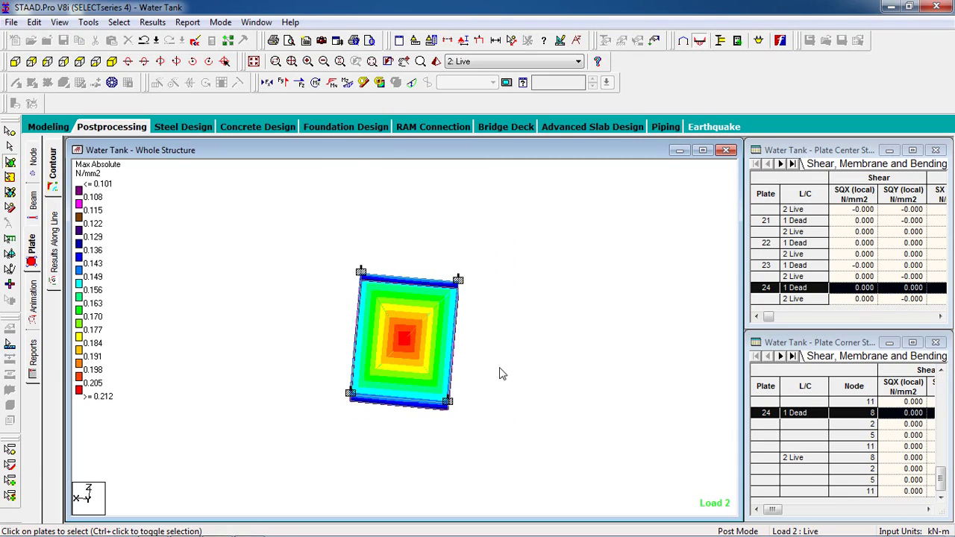
key("Down")
key("Down")
key("Down")
key("Down")
key("Down")
key("Down")
key("Down")
key("Down")
key("Down")
key("Down")
key("Down")
key("Left")
key("Left")
key("Left")
key("Left")
key("Left")
key("Left")
key("Left")
key("Left")
key("Left")
key("Left")
key("Left")
key("Down")
key("Down")
key("Down")
key("Down")
key("Down")
key("Down")
key("Down")
key("Down")
key("Down")
key("Down")
key("Down")
key("Down")
key("Down")
key("Down")
key("Down")
key("Down")
key("Down")
key("Down")
key("Down")
key("Down")
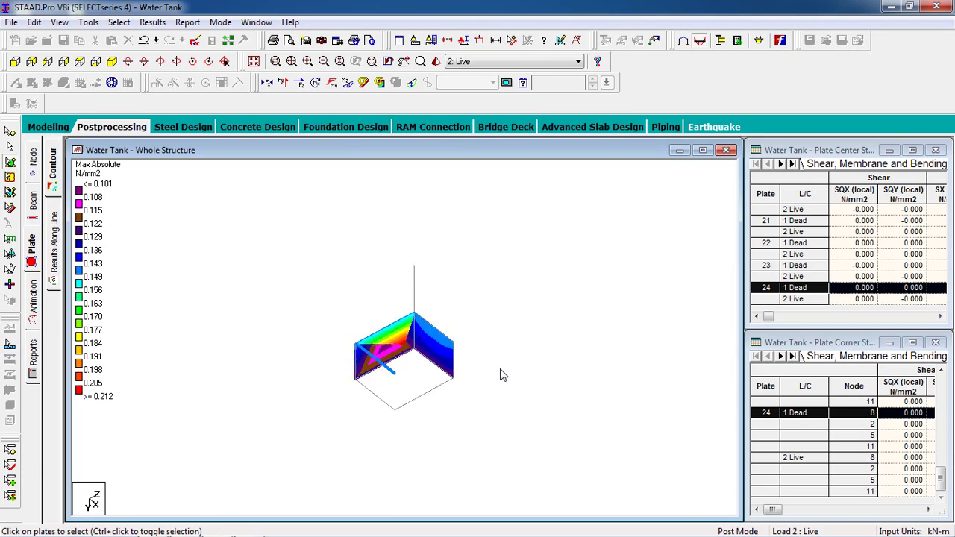
left_click(112, 61)
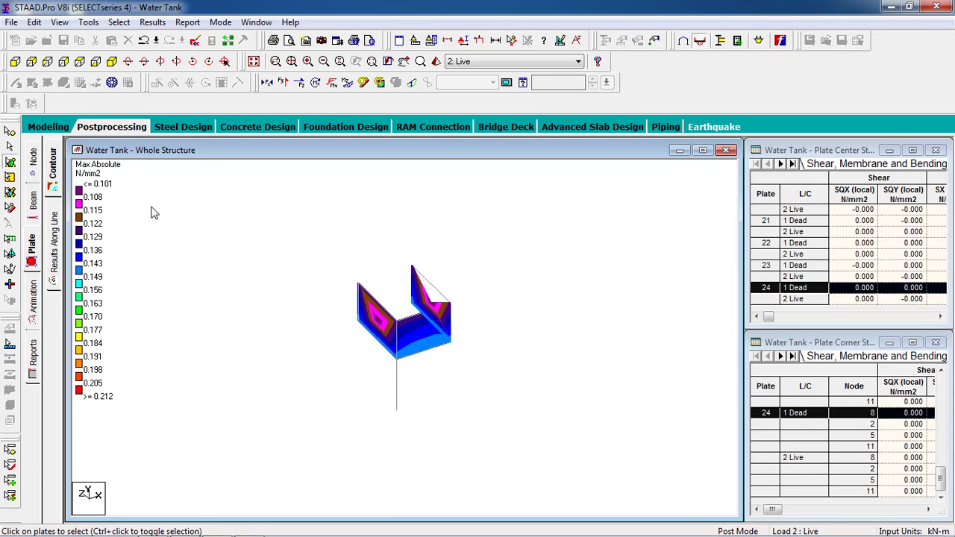
Step: Return to the node results and display the support reactions for load case 2: Live
left_click(111, 131)
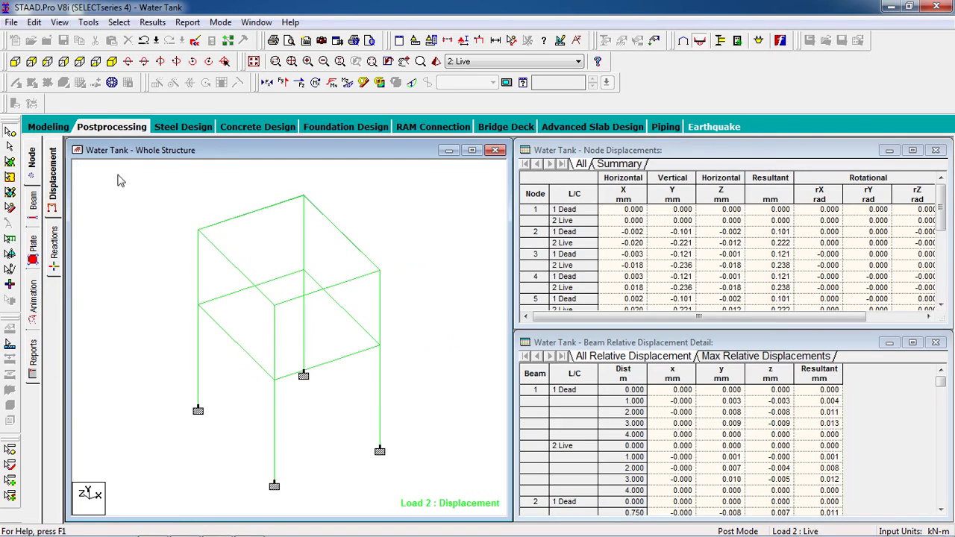
left_click(52, 246)
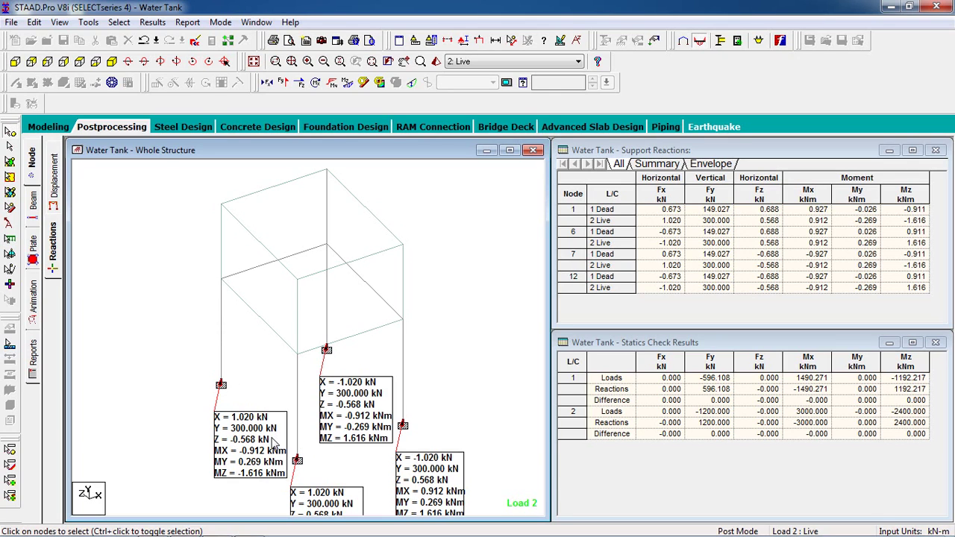
Step: Open the report setup and add the Plates input item to the report alongside Job Info
left_click(37, 373)
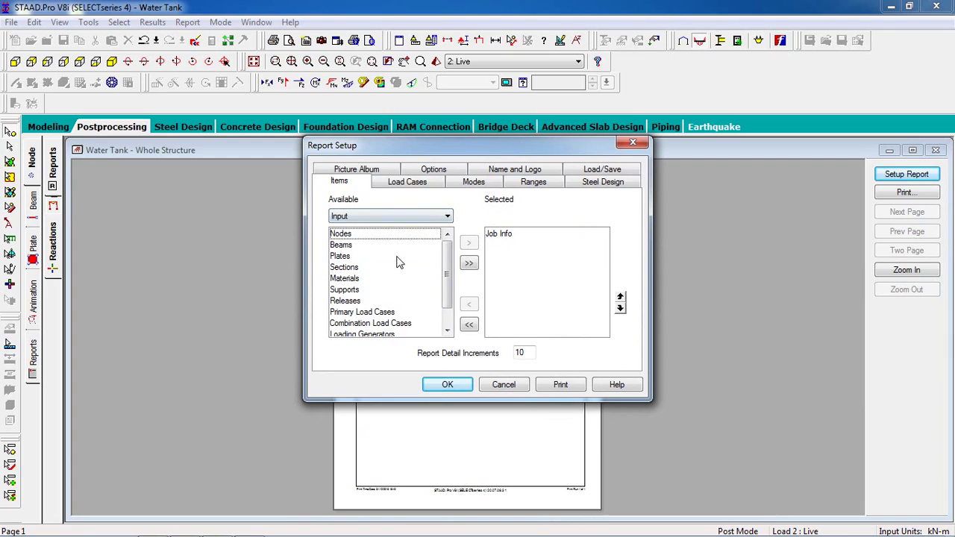
left_click(401, 257)
left_click(468, 243)
Step: Browse the available output items, highlight Plate Centre Stresses, and generate the report preview with the selected items
left_click(440, 216)
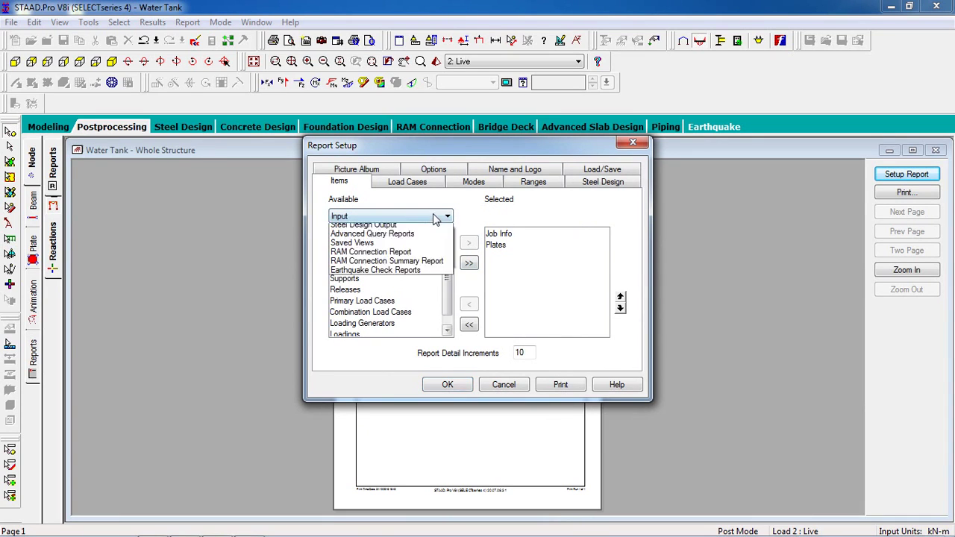
left_click(430, 239)
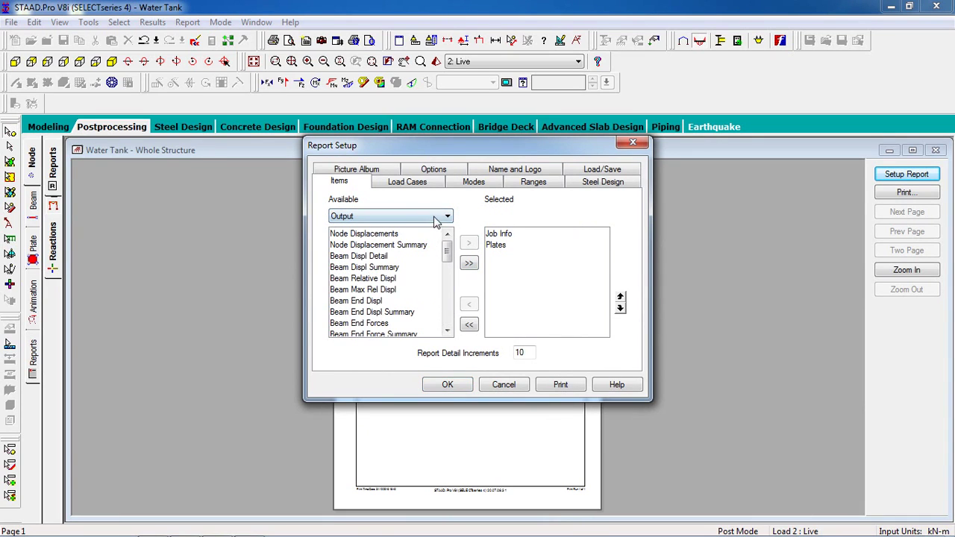
left_click_drag(448, 246, 448, 292)
left_click(416, 279)
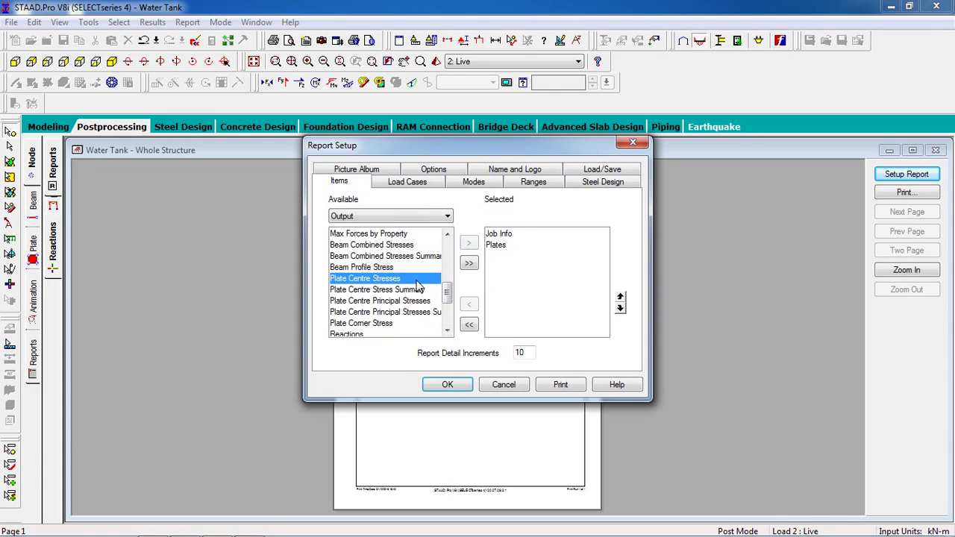
left_click_drag(448, 297, 449, 314)
left_click(457, 385)
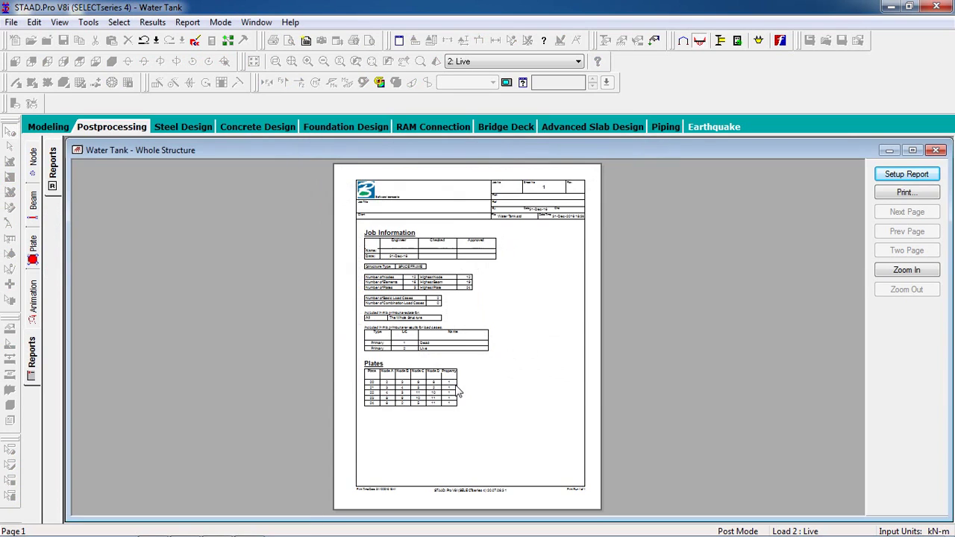